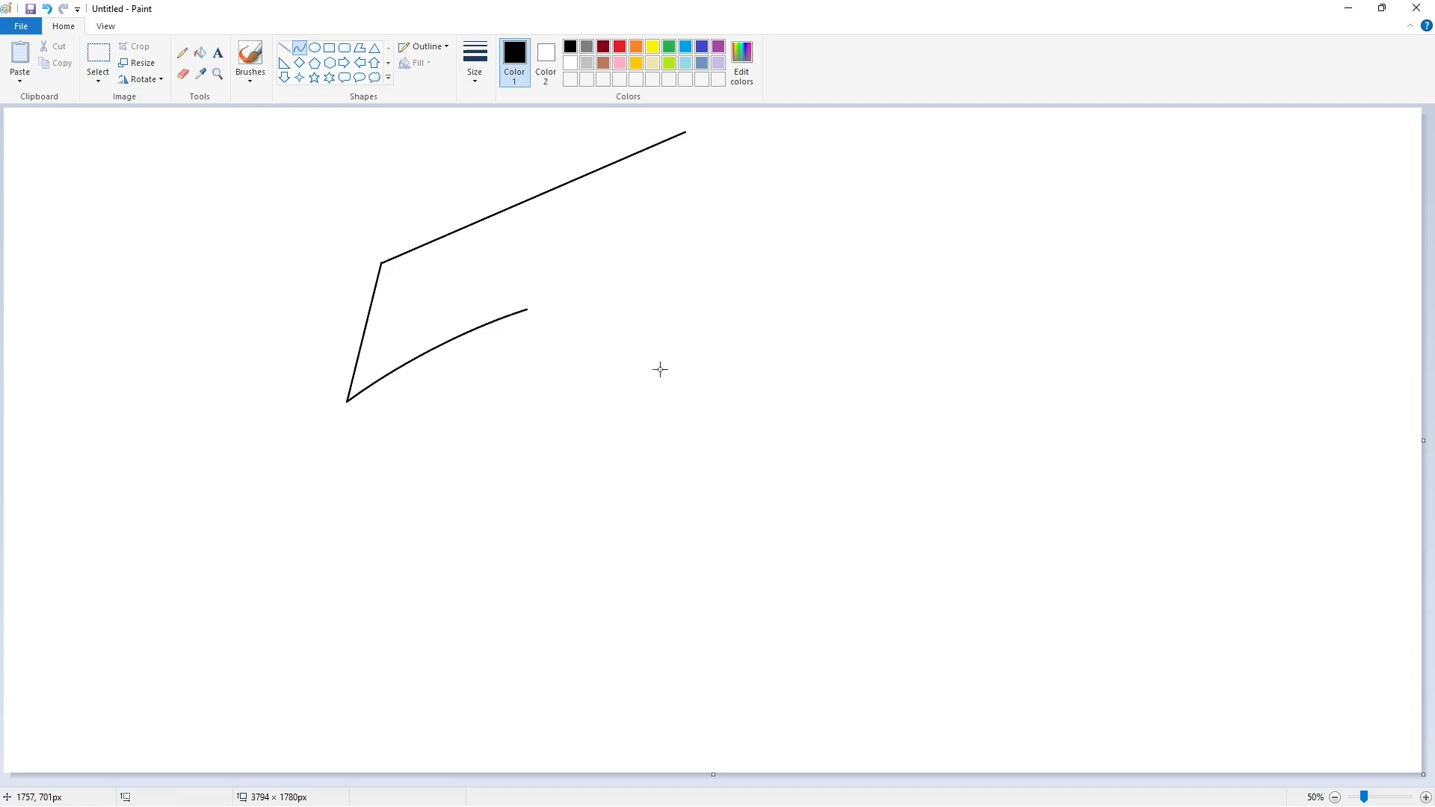
# Draw the 7's curved long lower stroke and its short top-right edge.
pyautogui.moveTo(526, 314); pyautogui.dragTo(359, 725)
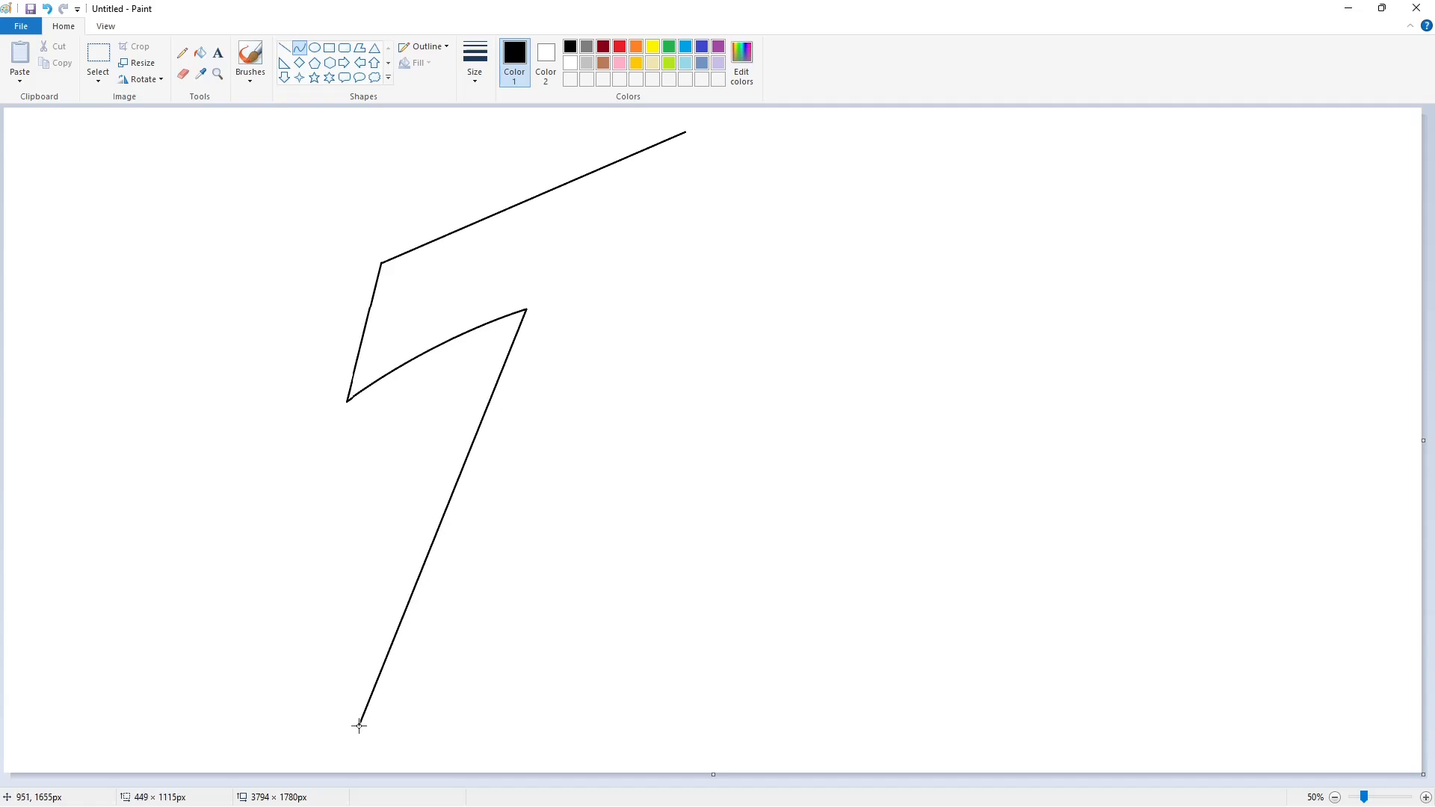
pyautogui.moveTo(455, 439); pyautogui.dragTo(397, 478)
pyautogui.click(397, 477)
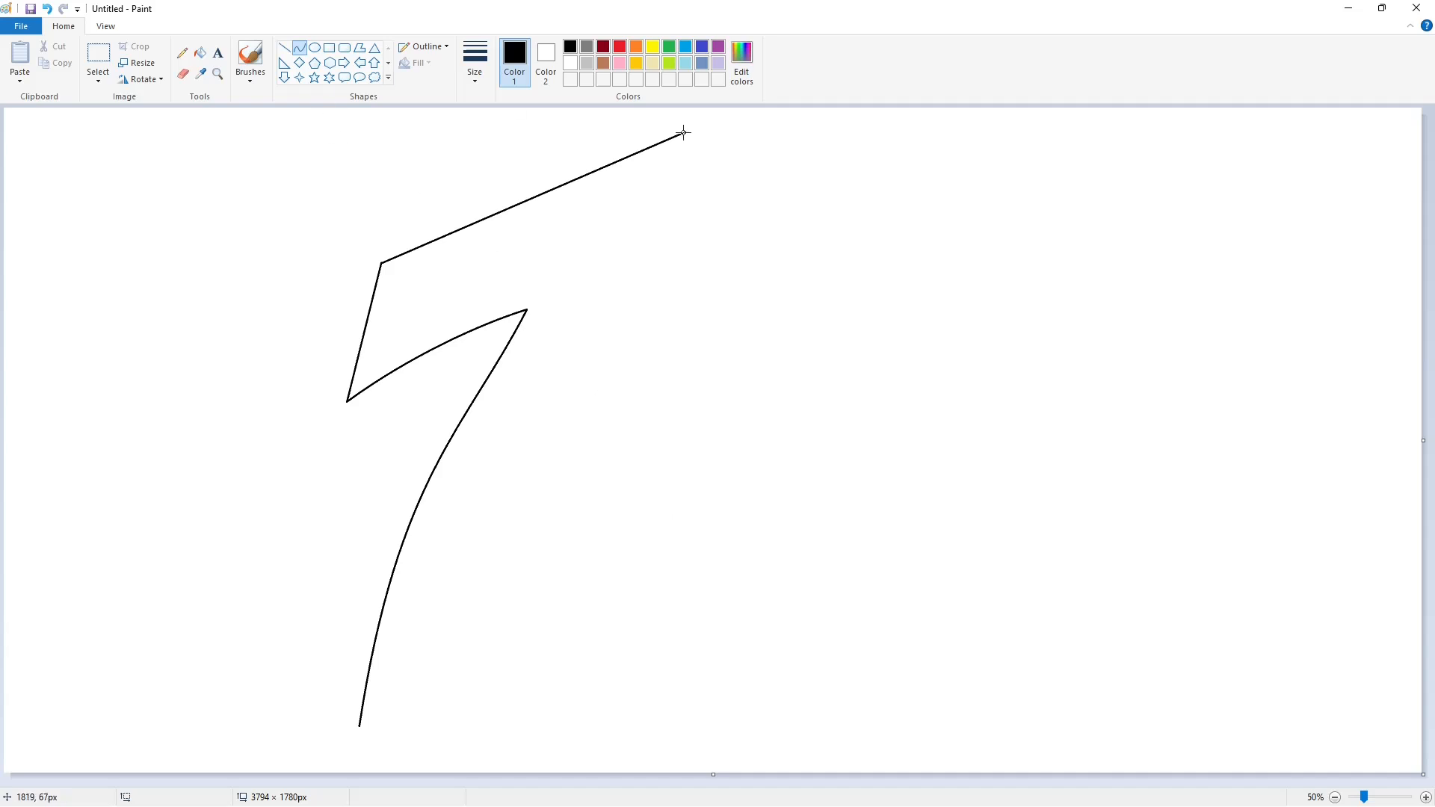
pyautogui.moveTo(685, 133); pyautogui.dragTo(660, 259)
pyautogui.moveTo(673, 198); pyautogui.dragTo(678, 196)
pyautogui.click(729, 206)
# Curve the 7's right edge down into the bottom corner.
pyautogui.moveTo(660, 260); pyautogui.dragTo(507, 628)
pyautogui.moveTo(579, 449); pyautogui.dragTo(541, 475)
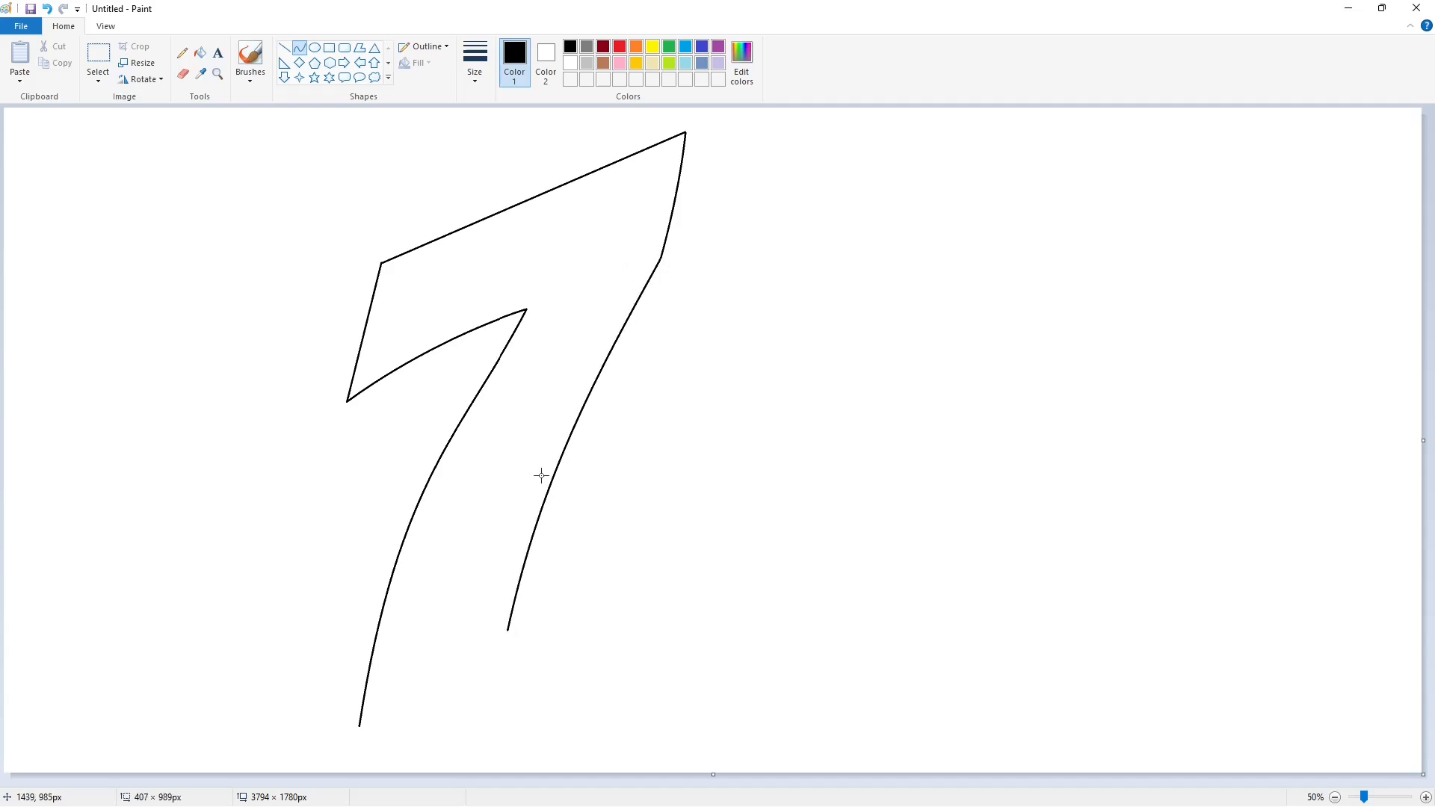
pyautogui.click(729, 496)
pyautogui.moveTo(486, 660)
pyautogui.mouseDown()
pyautogui.moveTo(470, 675)
pyautogui.moveTo(501, 662)
pyautogui.mouseUp()
pyautogui.click(558, 657)
# Close the 7's outline with a straight bottom line and start an inner line along the top edge.
pyautogui.click(286, 53)
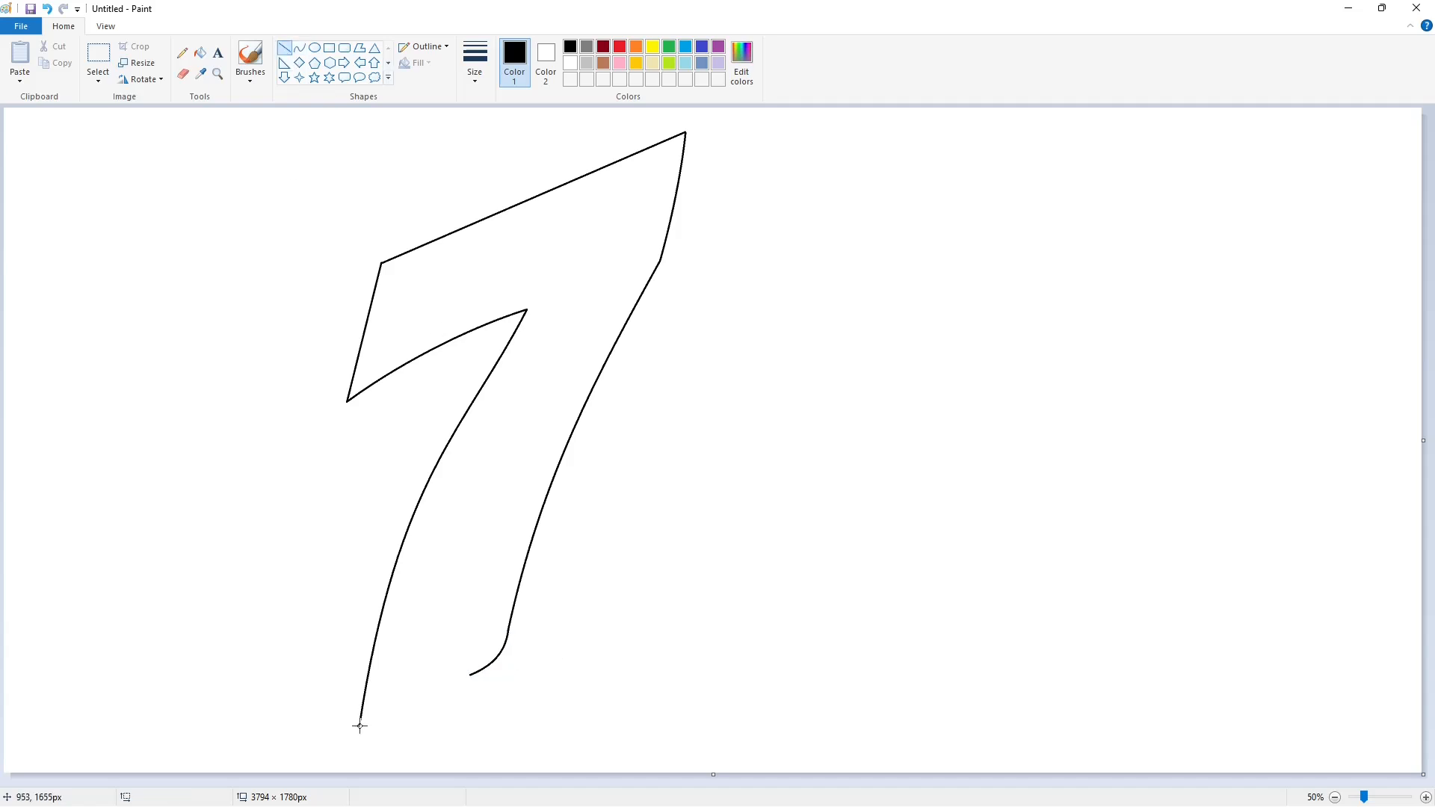
pyautogui.moveTo(359, 726); pyautogui.dragTo(471, 675)
pyautogui.click(620, 672)
pyautogui.moveTo(390, 271); pyautogui.dragTo(671, 148)
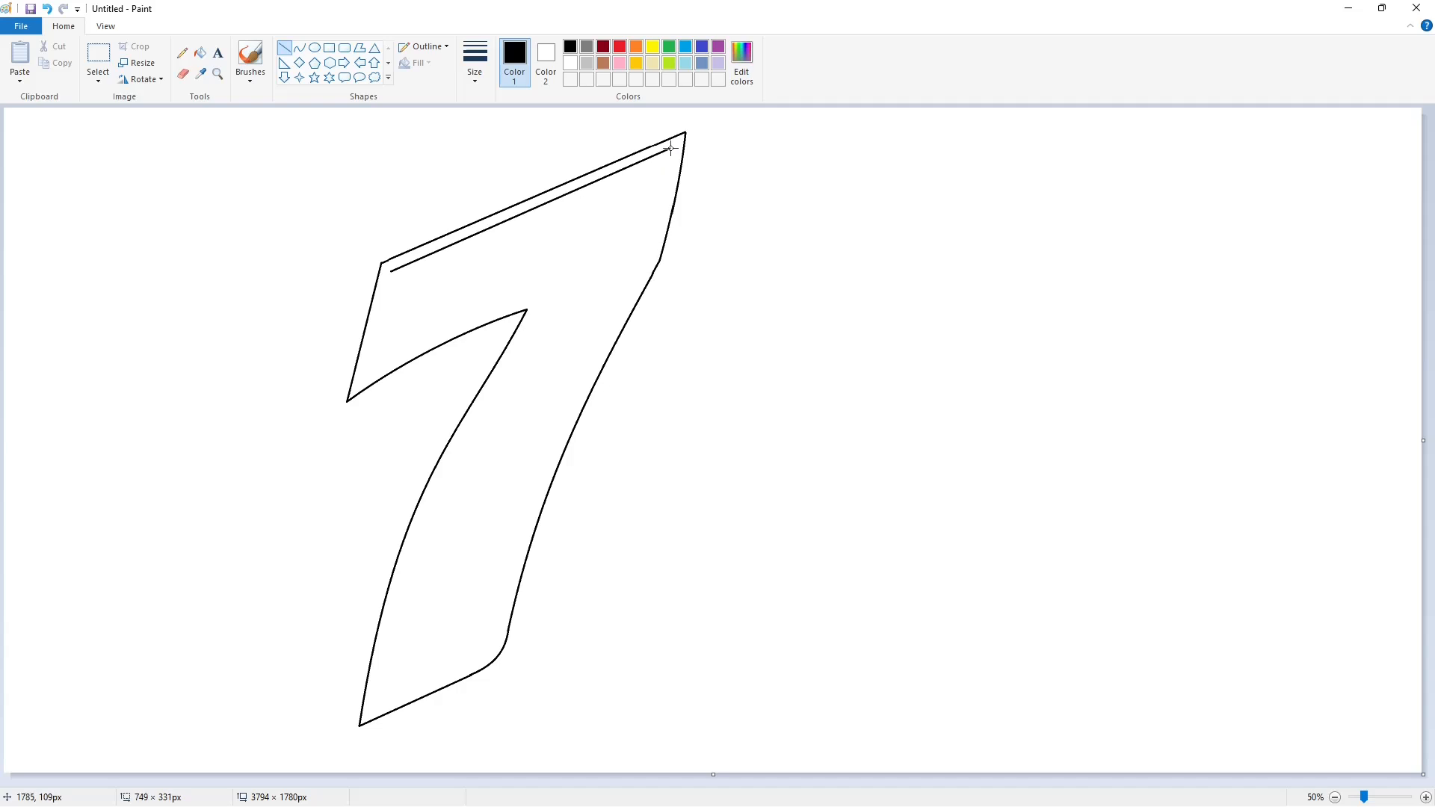
# Finish the inner top line, add the inner left line, and curve an inner line under the arm.
pyautogui.click(740, 173)
pyautogui.moveTo(390, 271)
pyautogui.mouseDown()
pyautogui.moveTo(364, 377)
pyautogui.moveTo(550, 286)
pyautogui.mouseUp()
pyautogui.click(448, 330)
pyautogui.click(300, 47)
pyautogui.click(433, 334)
pyautogui.click(483, 309)
pyautogui.click(582, 317)
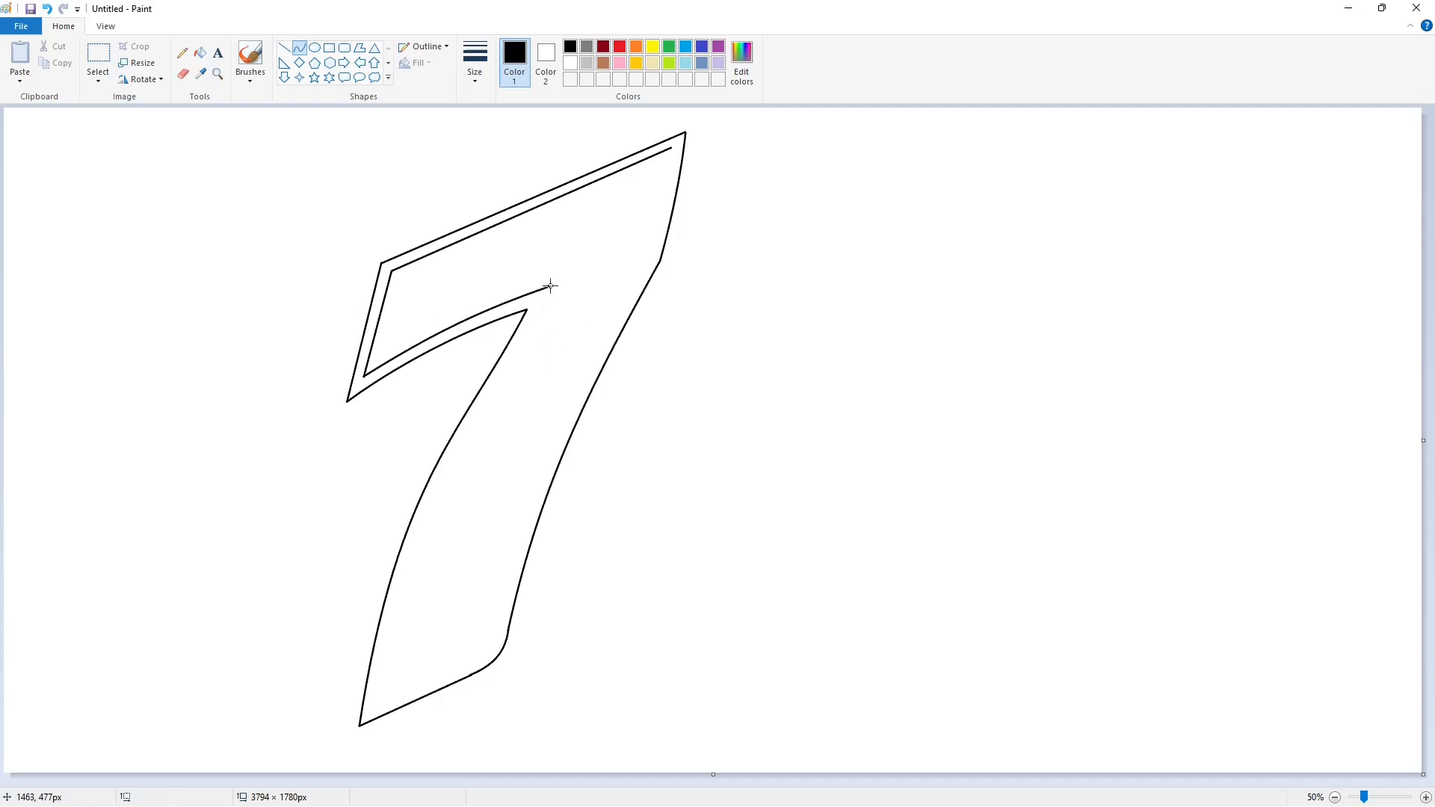
# Try several inner curves down the lower stroke, undoing each that misses the edge.
pyautogui.moveTo(551, 287); pyautogui.dragTo(374, 706)
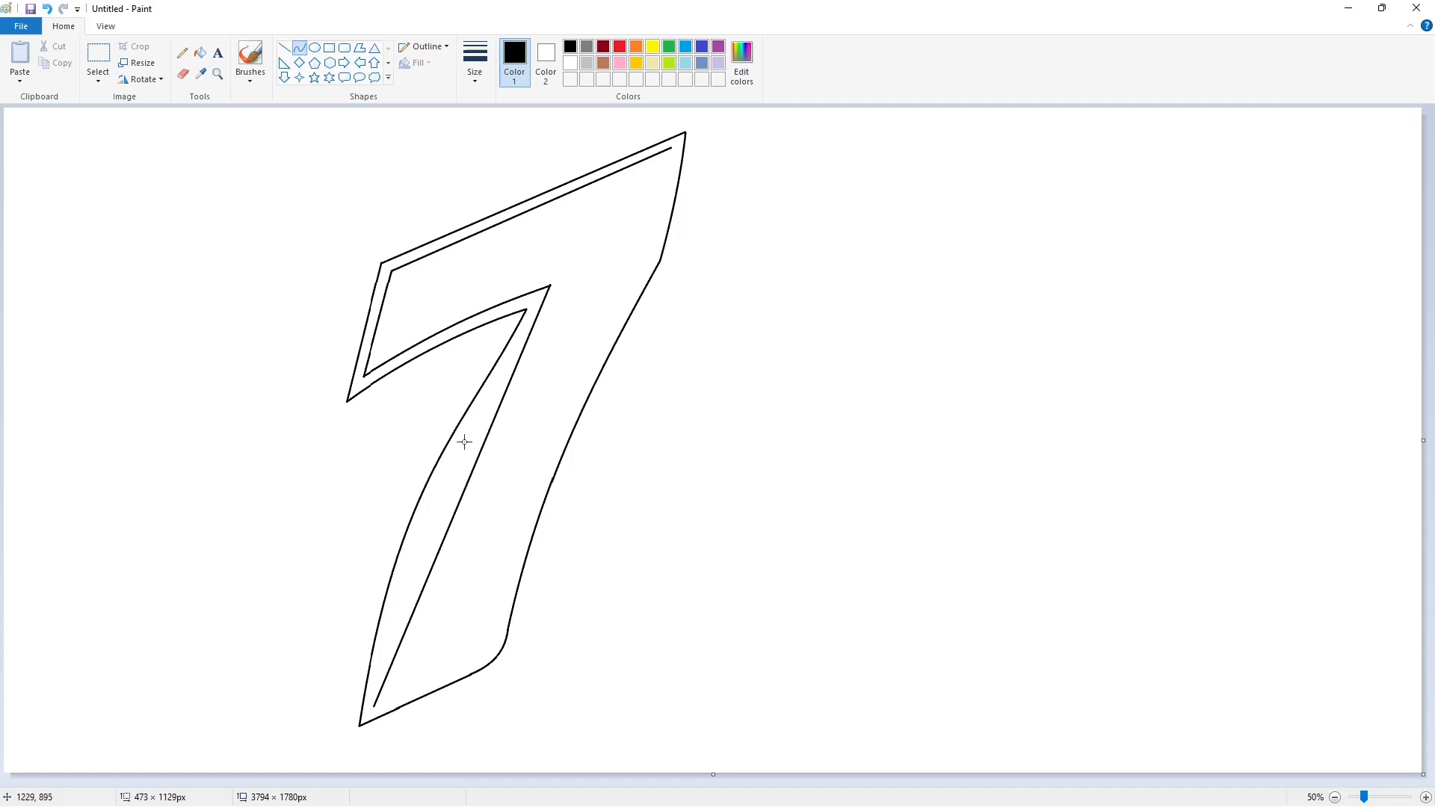
pyautogui.moveTo(480, 443); pyautogui.dragTo(419, 451)
pyautogui.hotkey('ctrl', 'z')
pyautogui.moveTo(550, 286); pyautogui.dragTo(373, 706)
pyautogui.moveTo(456, 505); pyautogui.dragTo(410, 448)
pyautogui.hotkey('ctrl', 'z')
pyautogui.moveTo(549, 286); pyautogui.dragTo(374, 706)
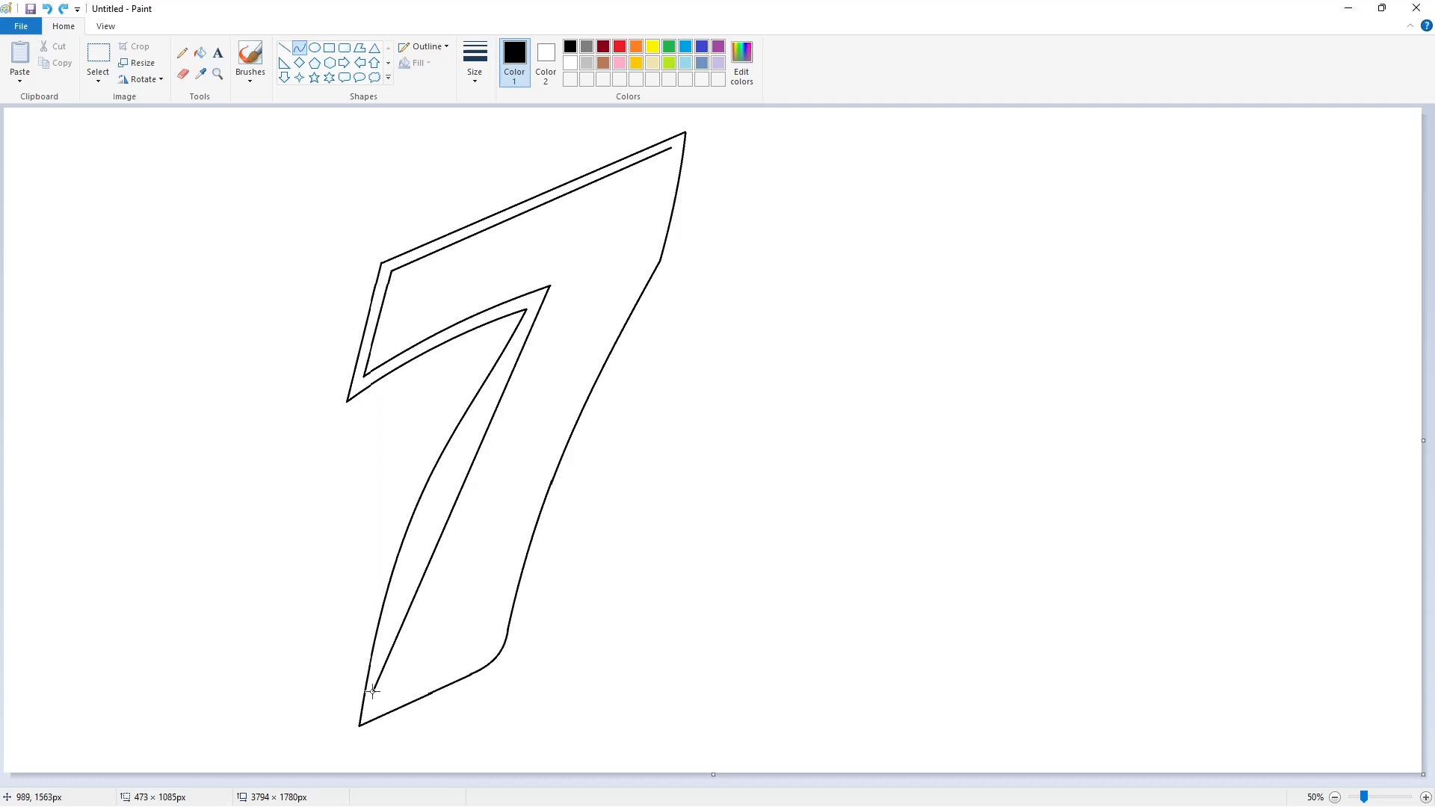
pyautogui.moveTo(545, 333)
pyautogui.mouseDown()
pyautogui.moveTo(442, 410)
pyautogui.moveTo(406, 475)
pyautogui.moveTo(403, 459)
pyautogui.mouseUp()
pyautogui.click(652, 489)
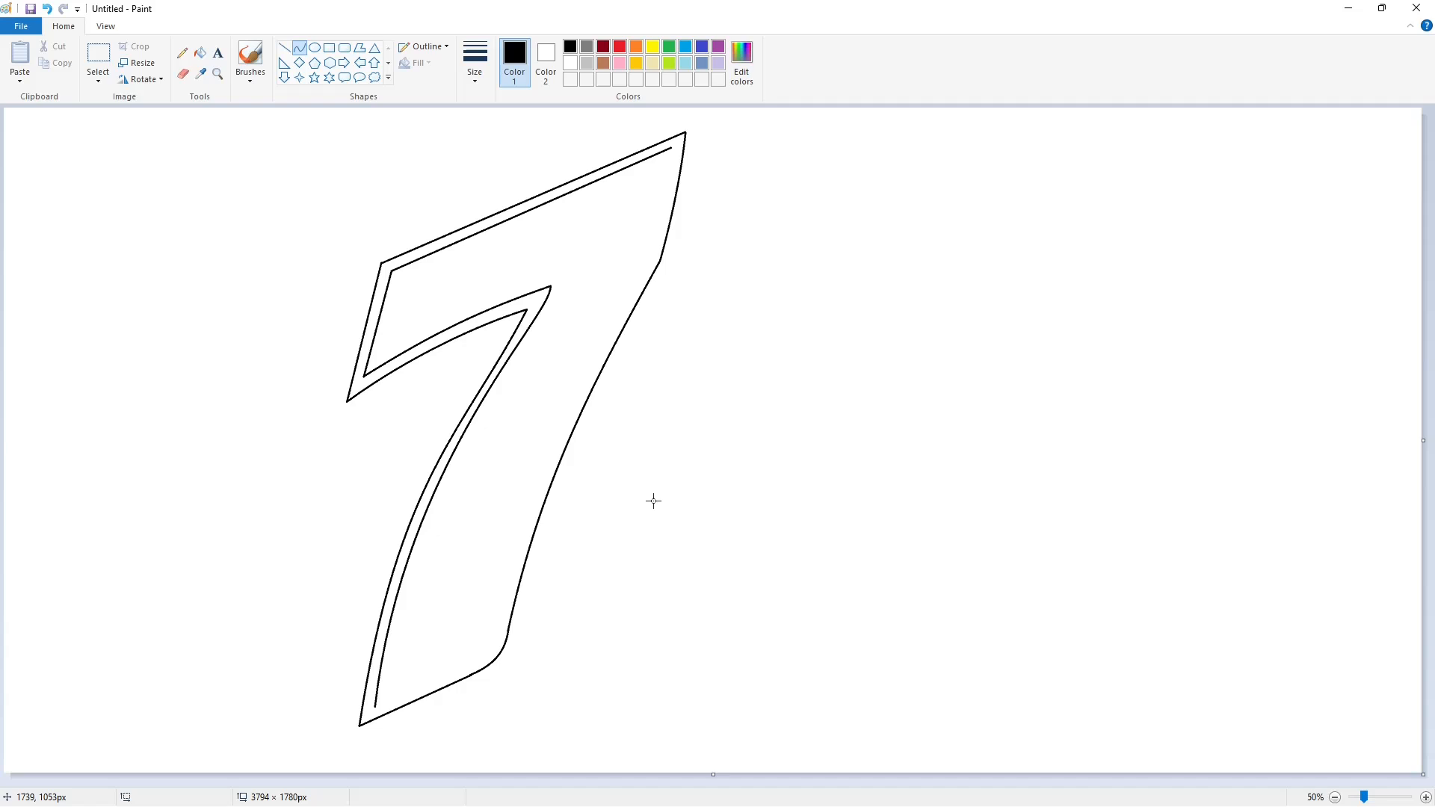
pyautogui.hotkey('ctrl', 'z')
# Draw a shorter inner line from the notch, bent twice to follow the lower stroke.
pyautogui.moveTo(550, 286)
pyautogui.mouseDown()
pyautogui.moveTo(474, 414)
pyautogui.moveTo(523, 337)
pyautogui.moveTo(374, 707)
pyautogui.mouseUp()
pyautogui.press('Escape')
pyautogui.moveTo(433, 498); pyautogui.dragTo(441, 472)
pyautogui.moveTo(396, 552); pyautogui.dragTo(390, 561)
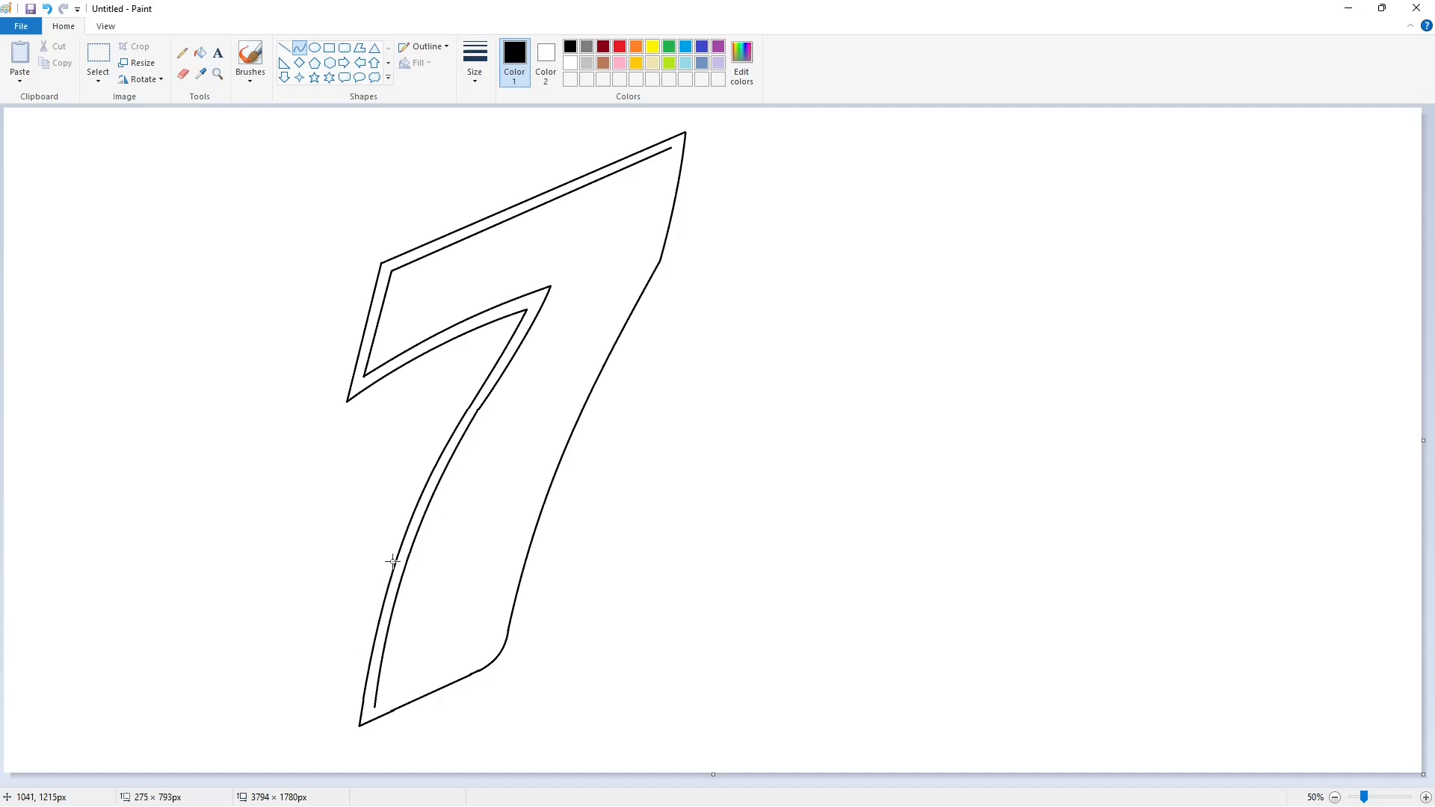
pyautogui.click(537, 582)
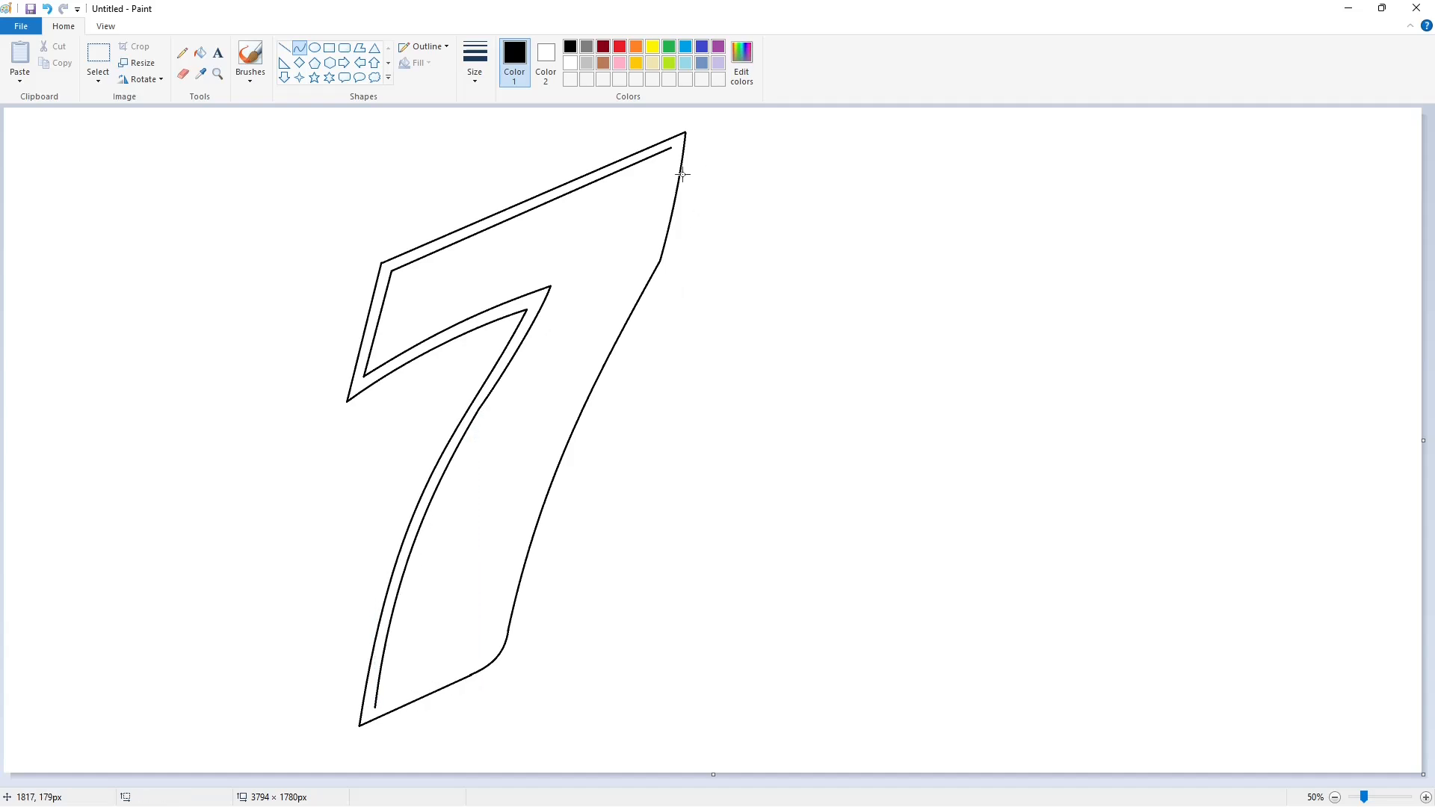
# Add a slightly bent inner line inside the top-right edge and start one down the right edge.
pyautogui.moveTo(672, 148); pyautogui.dragTo(649, 257)
pyautogui.moveTo(663, 199); pyautogui.dragTo(663, 205)
pyautogui.click(755, 276)
pyautogui.moveTo(650, 257); pyautogui.dragTo(498, 628)
# Redraw the inner right-edge curve so it runs parallel to the outer edge.
pyautogui.moveTo(583, 381); pyautogui.dragTo(593, 346)
pyautogui.moveTo(531, 475); pyautogui.dragTo(526, 486)
pyautogui.hotkey('ctrl', 'z')
pyautogui.moveTo(649, 258); pyautogui.dragTo(498, 626)
pyautogui.moveTo(586, 373); pyautogui.dragTo(598, 346)
pyautogui.moveTo(544, 448); pyautogui.dragTo(526, 465)
pyautogui.moveTo(498, 626)
pyautogui.mouseDown()
pyautogui.moveTo(465, 664)
pyautogui.moveTo(487, 654)
pyautogui.mouseUp()
# Close the inner outline with a straight line along the bottom.
pyautogui.click(284, 48)
pyautogui.moveTo(375, 707); pyautogui.dragTo(464, 664)
pyautogui.click(931, 652)
# Fill the band between both outlines black and seal a small gap in it.
pyautogui.click(200, 53)
pyautogui.click(380, 296)
pyautogui.moveTo(1364, 797); pyautogui.dragTo(1380, 794)
pyautogui.scroll(-6, 729, 716)
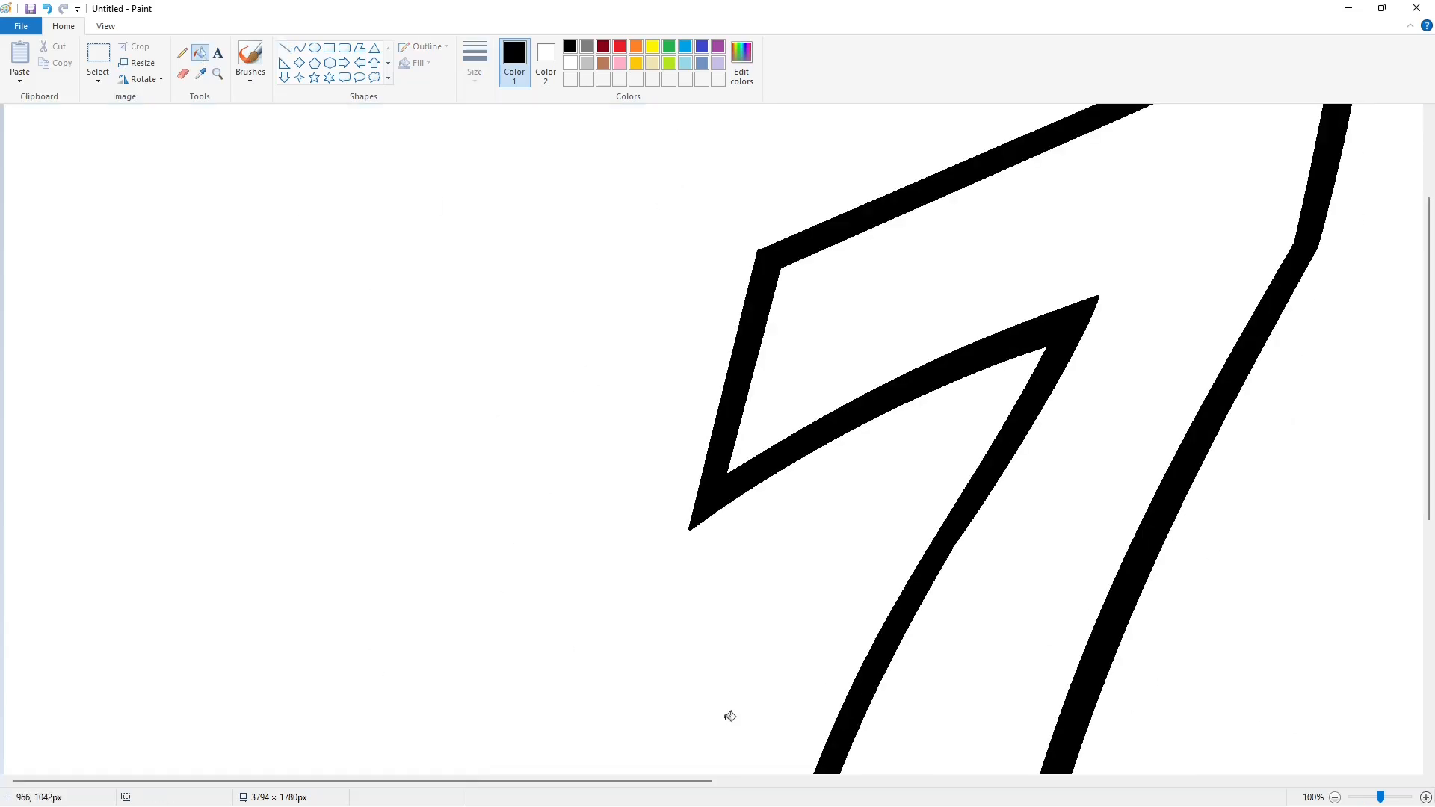
pyautogui.hscroll(5, 729, 716)
pyautogui.click(285, 48)
pyautogui.moveTo(663, 396); pyautogui.dragTo(687, 355)
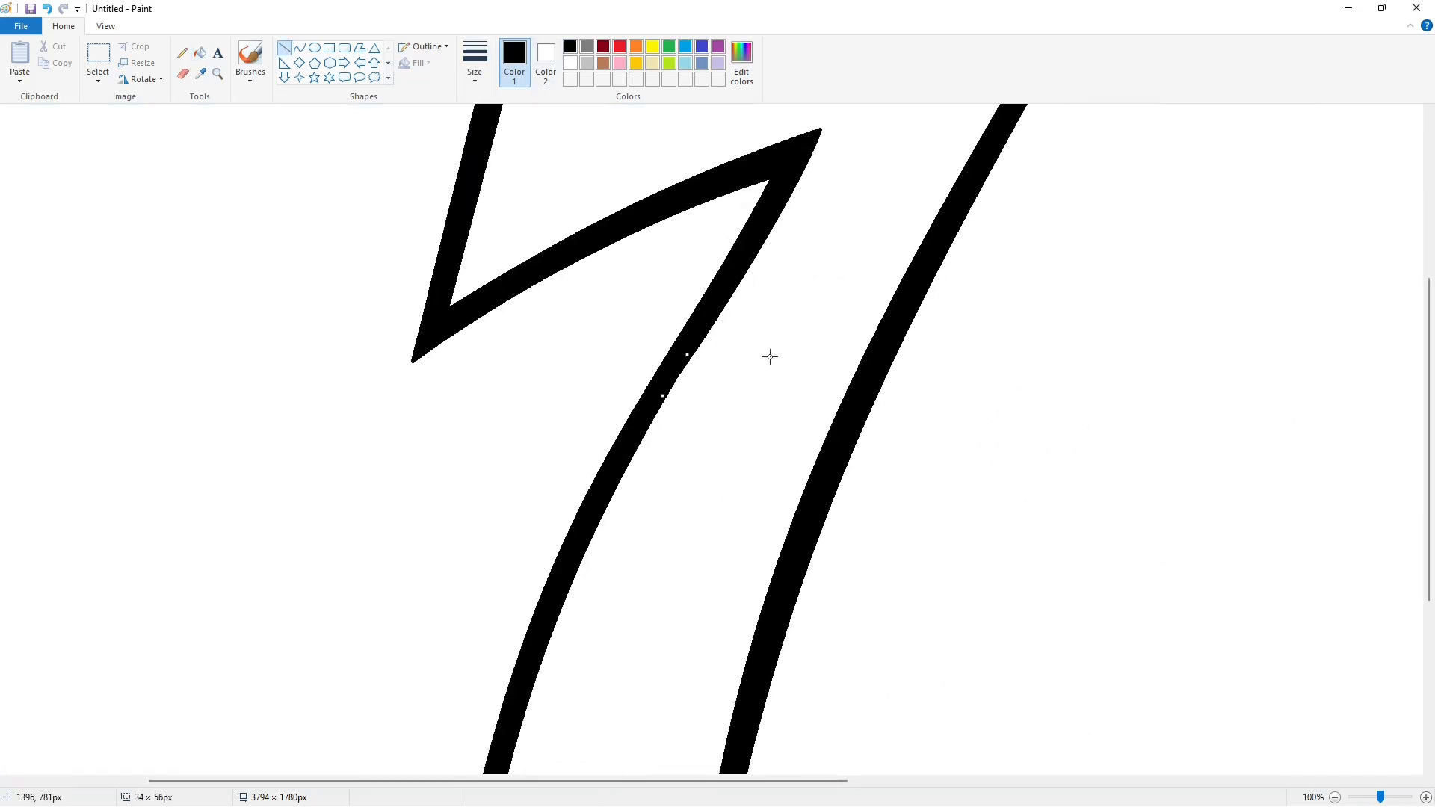
pyautogui.scroll(5, 1046, 546)
pyautogui.scroll(-9, 1156, 605)
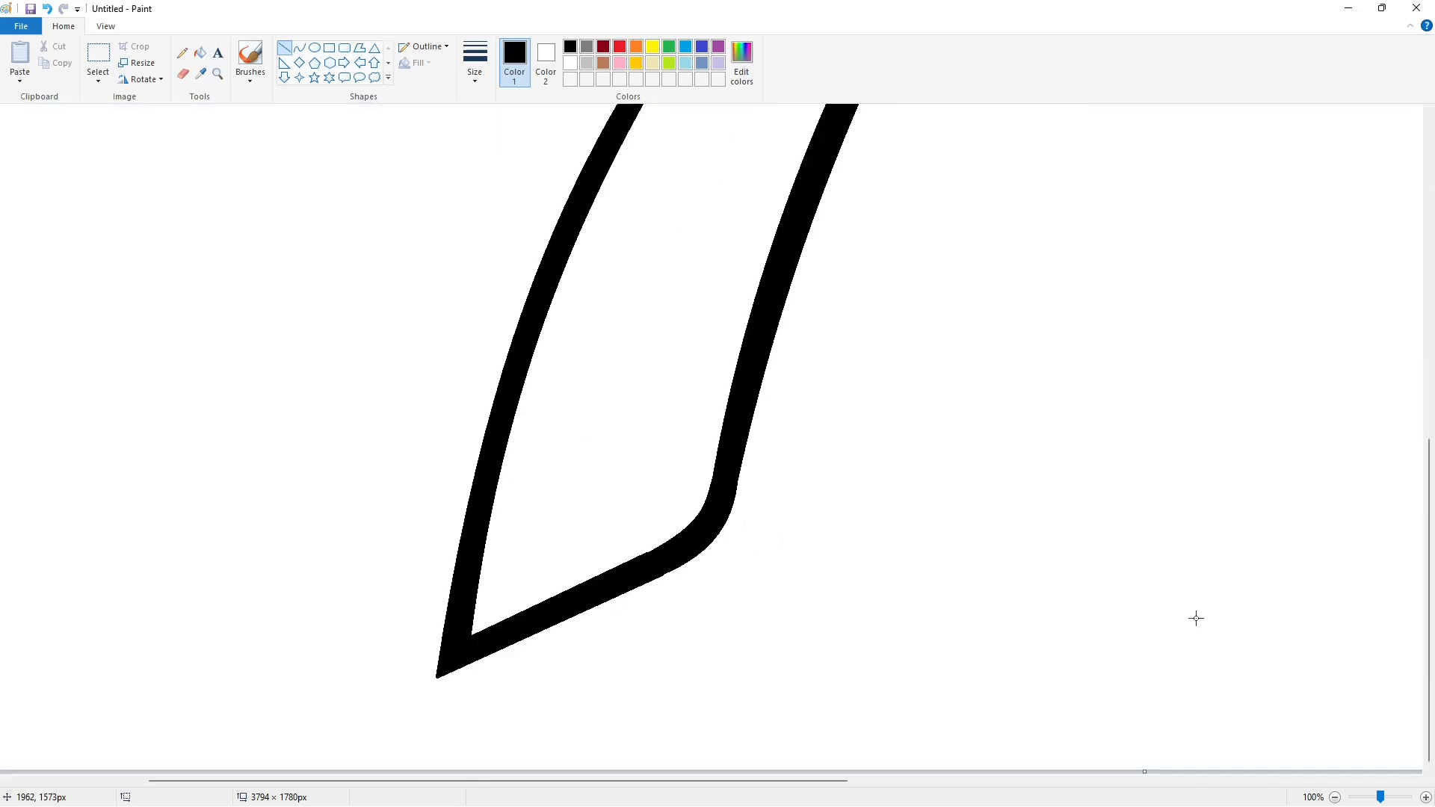
pyautogui.click(1334, 797)
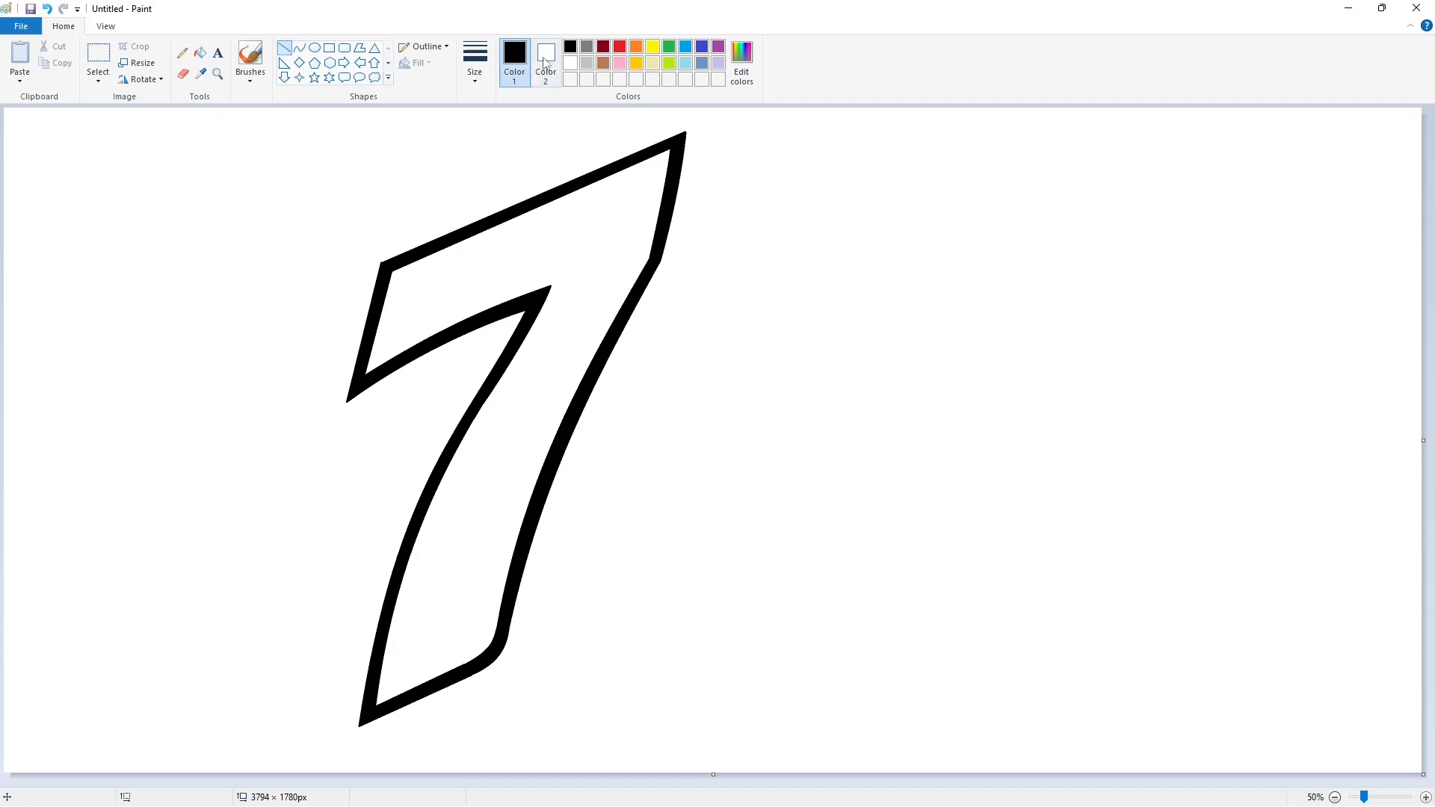
# Draw two curves along the arm's inner edge, forming a thin sliver.
pyautogui.moveTo(376, 361); pyautogui.dragTo(553, 281)
pyautogui.hotkey('ctrl', 'z')
pyautogui.click(299, 47)
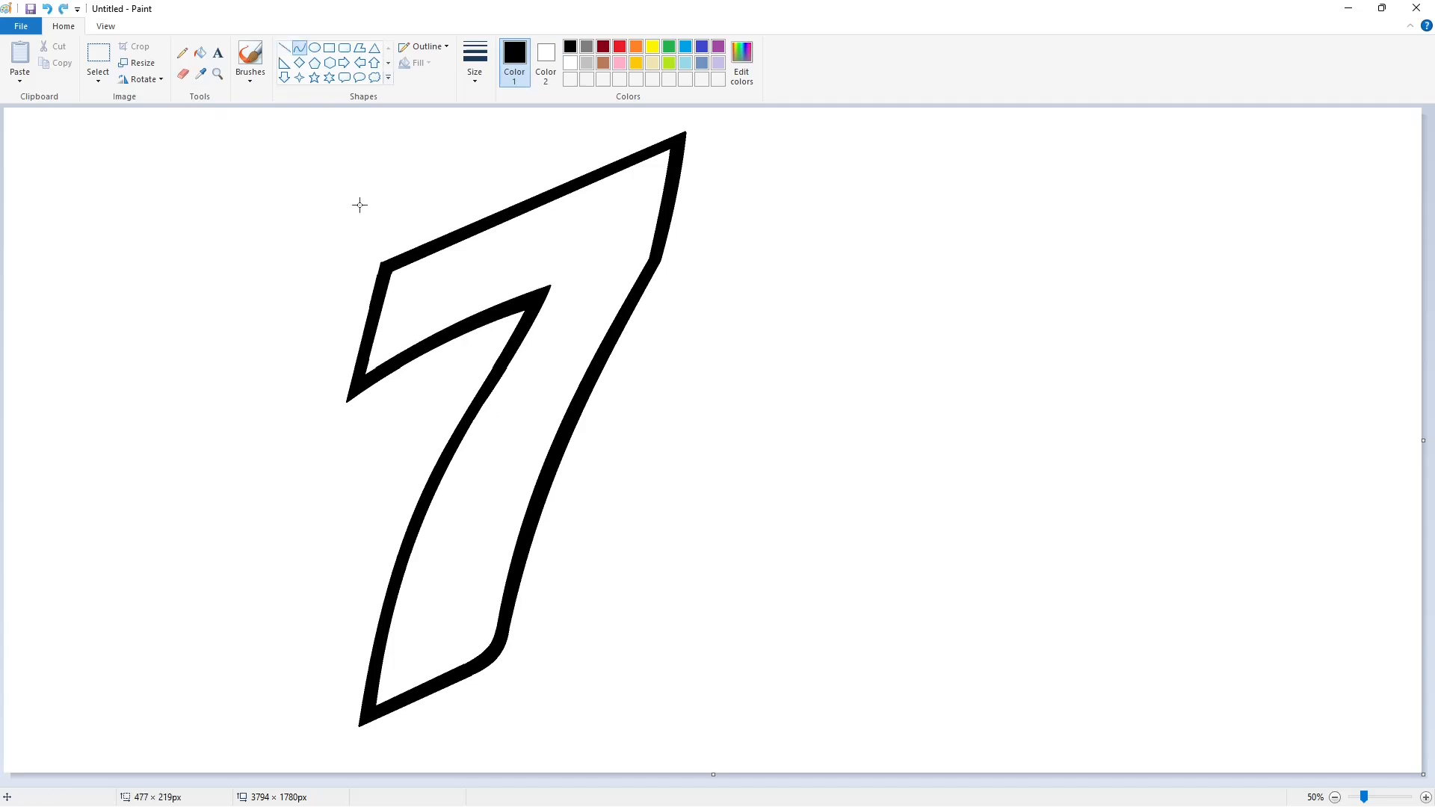
pyautogui.moveTo(375, 362); pyautogui.dragTo(551, 280)
pyautogui.moveTo(465, 321); pyautogui.dragTo(497, 302)
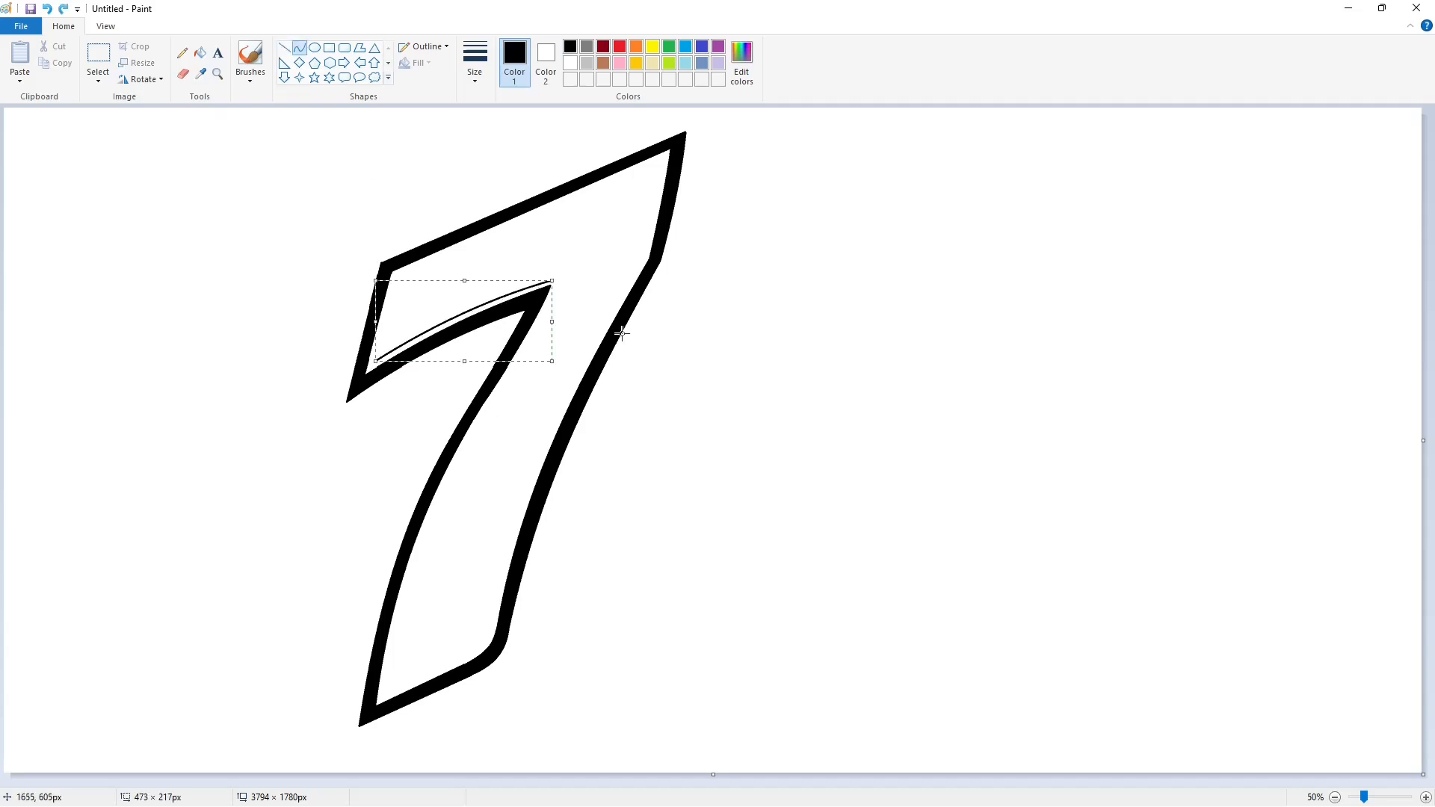
pyautogui.click(621, 330)
pyautogui.moveTo(375, 362); pyautogui.dragTo(555, 272)
pyautogui.moveTo(431, 330)
pyautogui.mouseDown()
pyautogui.moveTo(413, 330)
pyautogui.moveTo(455, 307)
pyautogui.mouseUp()
pyautogui.click(763, 366)
# Zoom in and fill the thin sliver under the arm black.
pyautogui.click(1426, 797)
pyautogui.moveTo(629, 781); pyautogui.dragTo(771, 758)
pyautogui.click(285, 48)
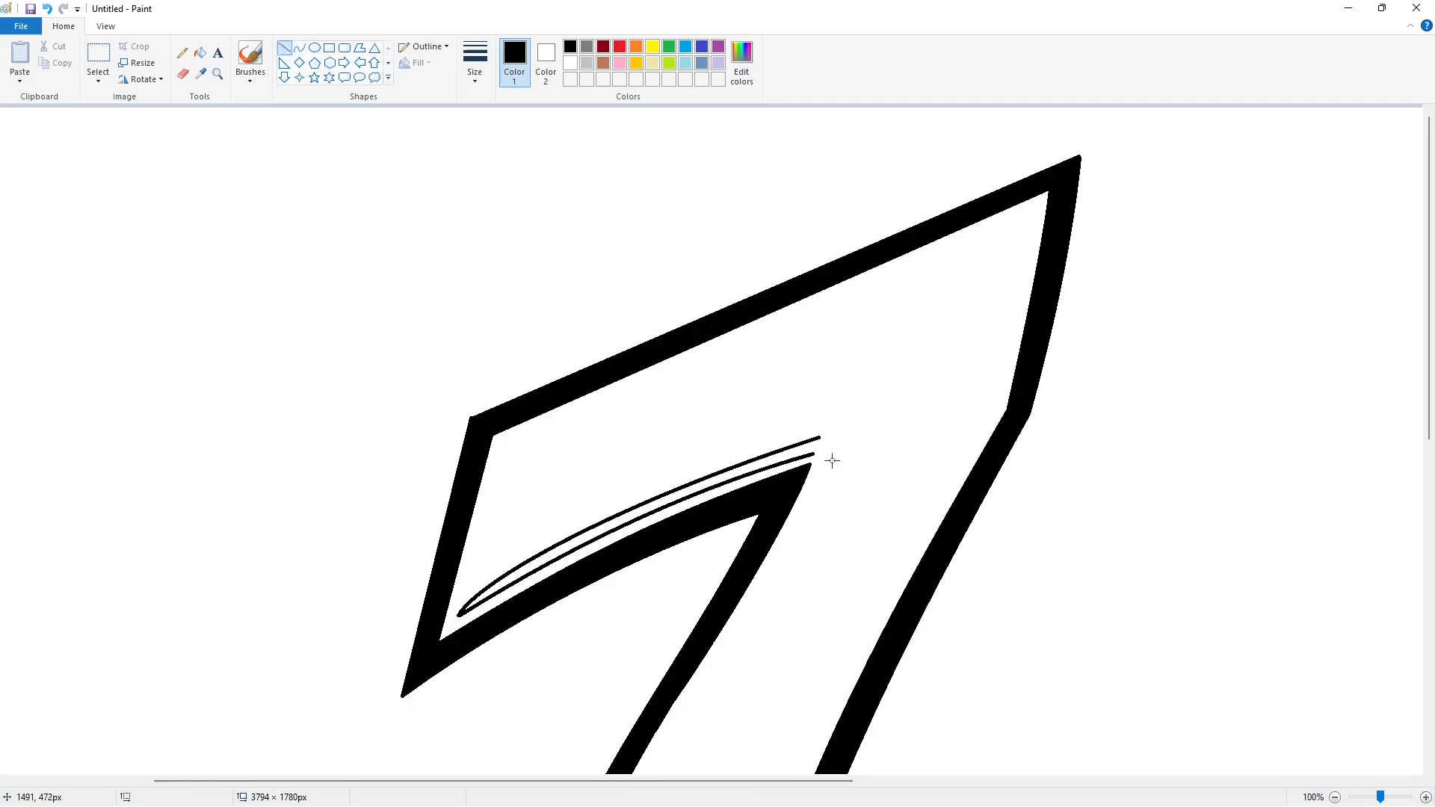
pyautogui.click(199, 52)
pyautogui.click(785, 457)
pyautogui.scroll(-1, 1053, 592)
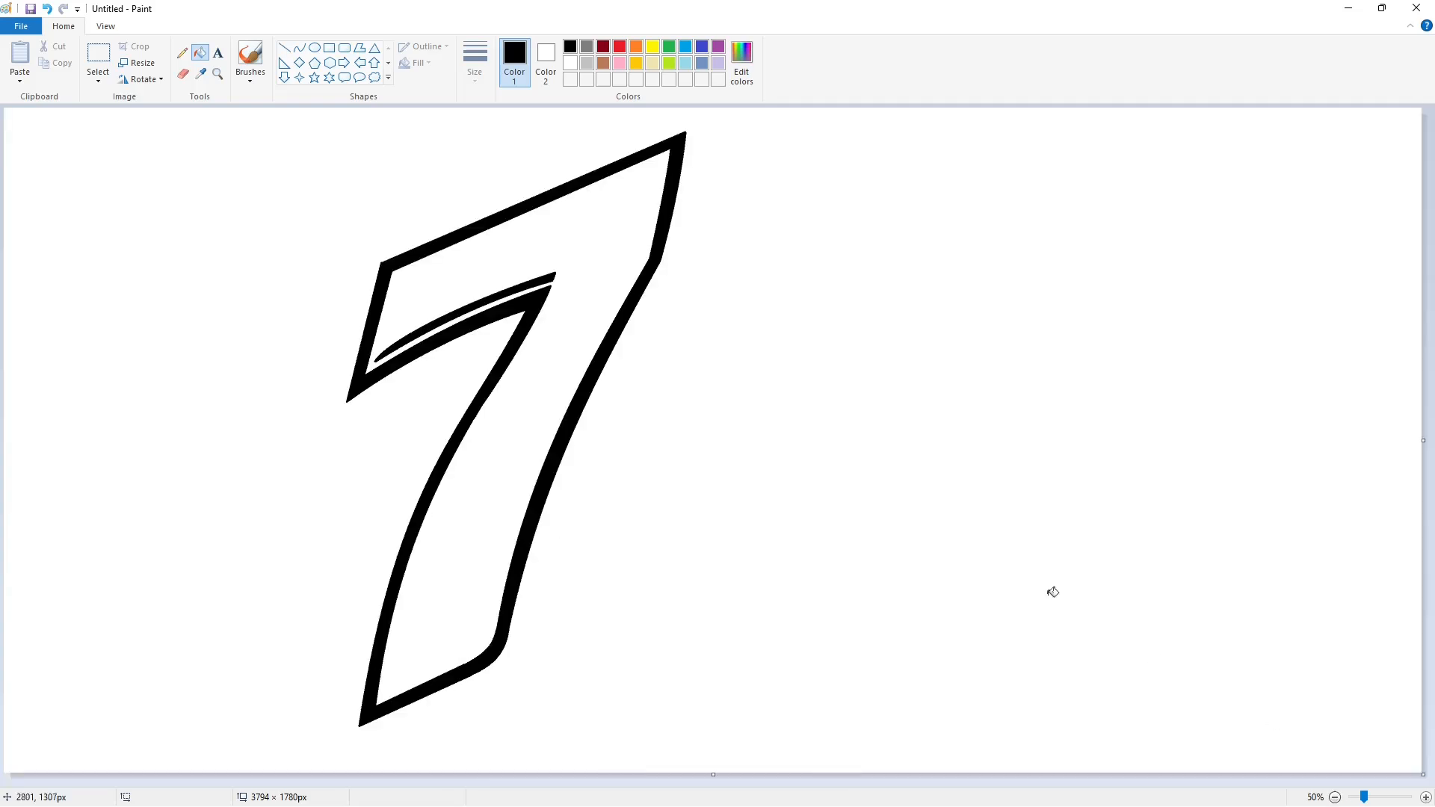
# Trace a thin line inside the top-right edge, down the right edge, around the bottom corner.
pyautogui.click(299, 48)
pyautogui.moveTo(665, 157)
pyautogui.mouseDown()
pyautogui.moveTo(648, 247)
pyautogui.moveTo(654, 197)
pyautogui.moveTo(493, 625)
pyautogui.mouseUp()
pyautogui.click(715, 288)
pyautogui.moveTo(535, 490); pyautogui.dragTo(511, 491)
pyautogui.click(696, 491)
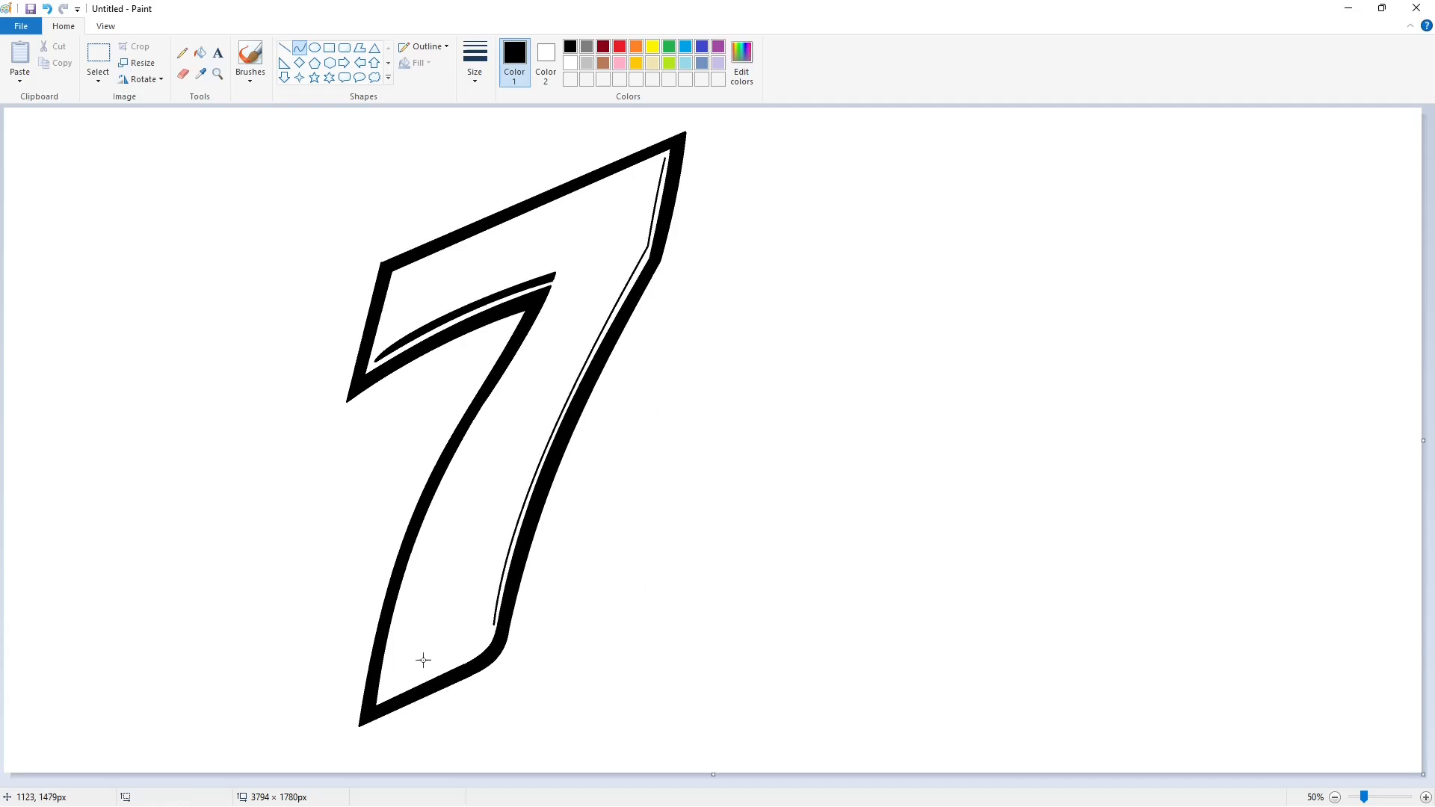
pyautogui.moveTo(486, 631); pyautogui.dragTo(492, 644)
pyautogui.click(542, 640)
pyautogui.click(551, 631)
pyautogui.moveTo(486, 641); pyautogui.dragTo(381, 701)
pyautogui.click(284, 47)
pyautogui.click(625, 666)
# Trace a second parallel thin line along the top-right, right and bottom edges.
pyautogui.click(300, 48)
pyautogui.moveTo(663, 157); pyautogui.dragTo(644, 245)
pyautogui.moveTo(656, 186); pyautogui.dragTo(655, 159)
pyautogui.click(744, 186)
pyautogui.moveTo(643, 244); pyautogui.dragTo(490, 616)
pyautogui.moveTo(610, 315); pyautogui.dragTo(580, 333)
pyautogui.moveTo(510, 493); pyautogui.dragTo(494, 539)
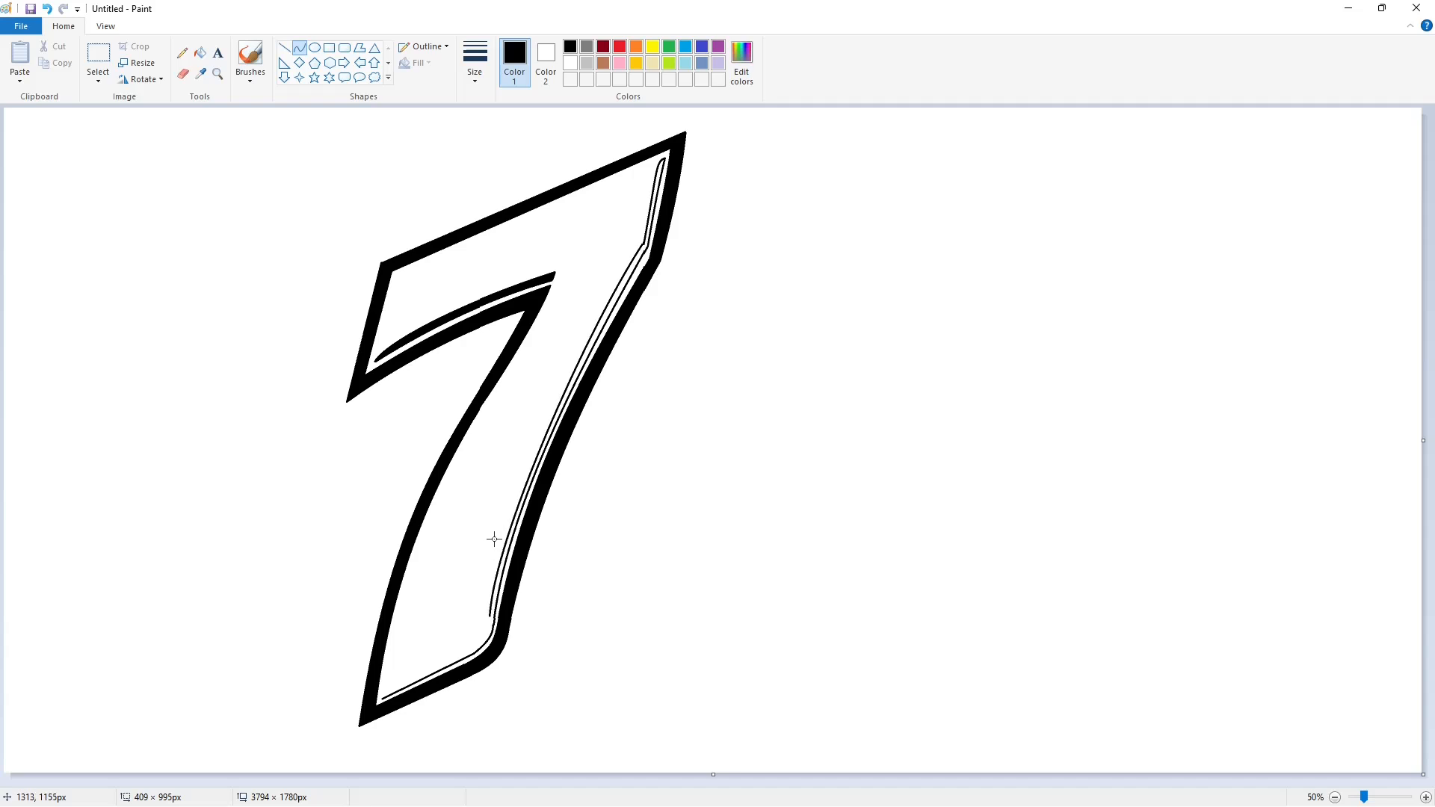
pyautogui.click(698, 499)
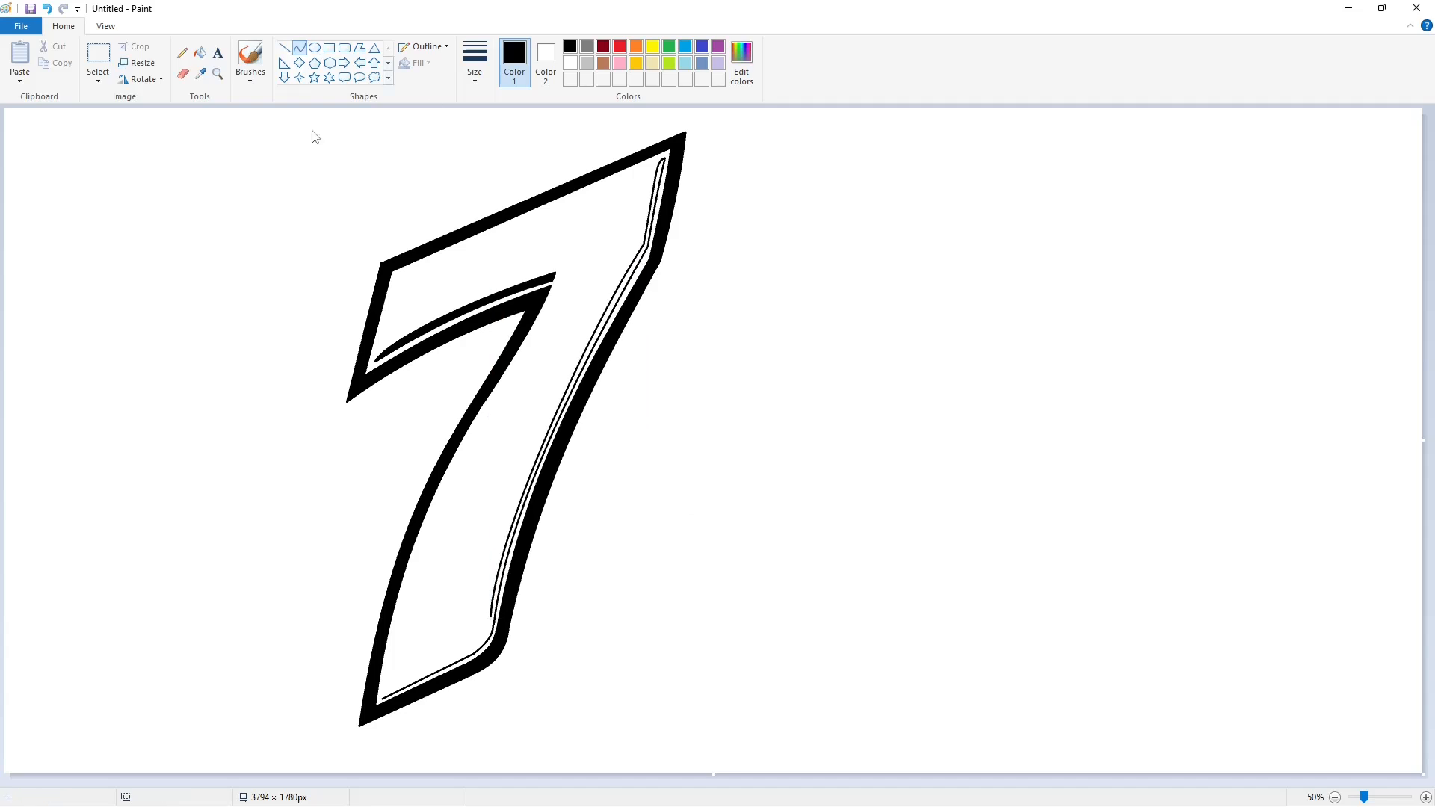
pyautogui.moveTo(483, 627)
pyautogui.mouseDown()
pyautogui.moveTo(383, 698)
pyautogui.moveTo(434, 661)
pyautogui.mouseUp()
pyautogui.click(545, 628)
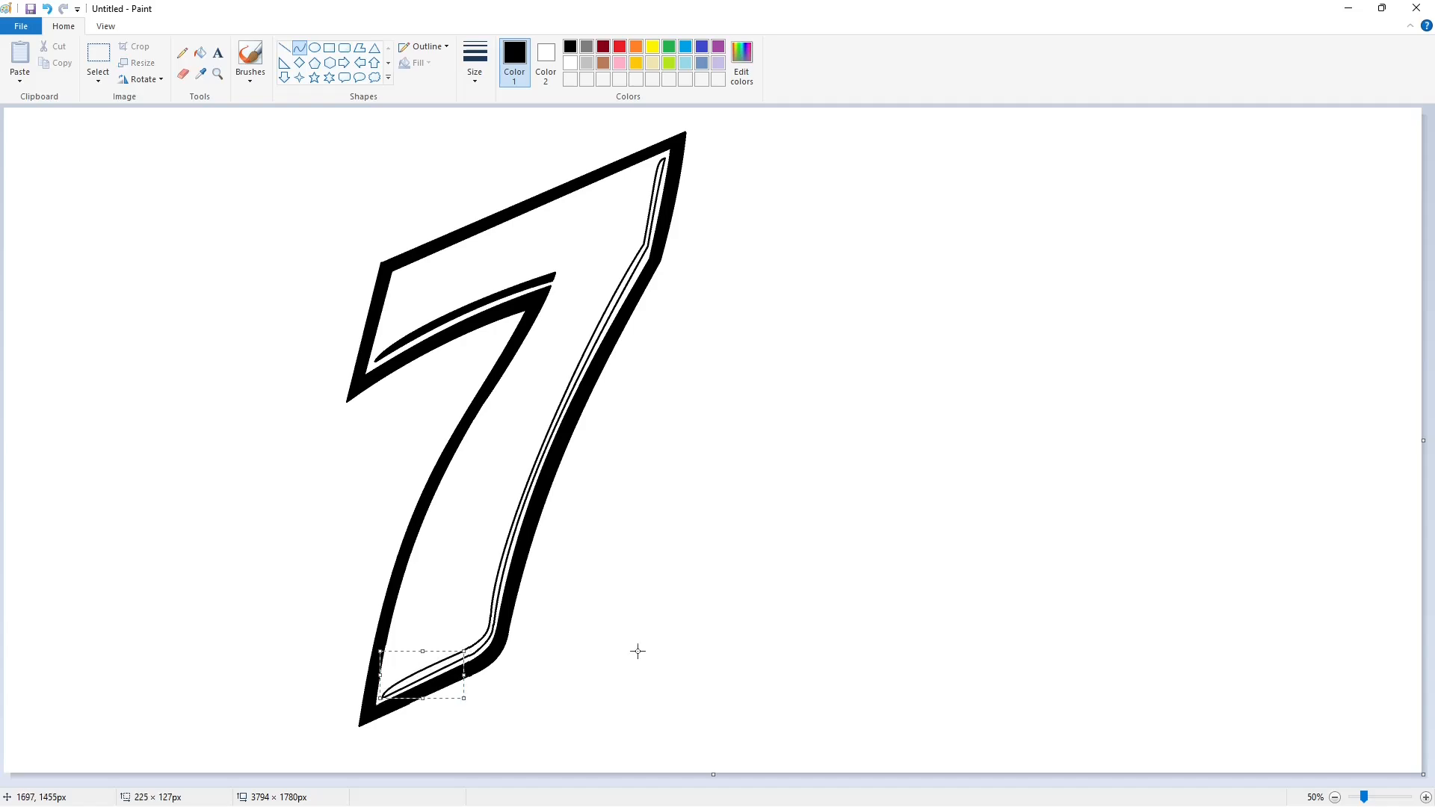
pyautogui.click(638, 650)
# Fill the long right stripe between the thin lines black.
pyautogui.click(200, 53)
pyautogui.click(648, 236)
pyautogui.click(1425, 797)
pyautogui.hscroll(5, 740, 710)
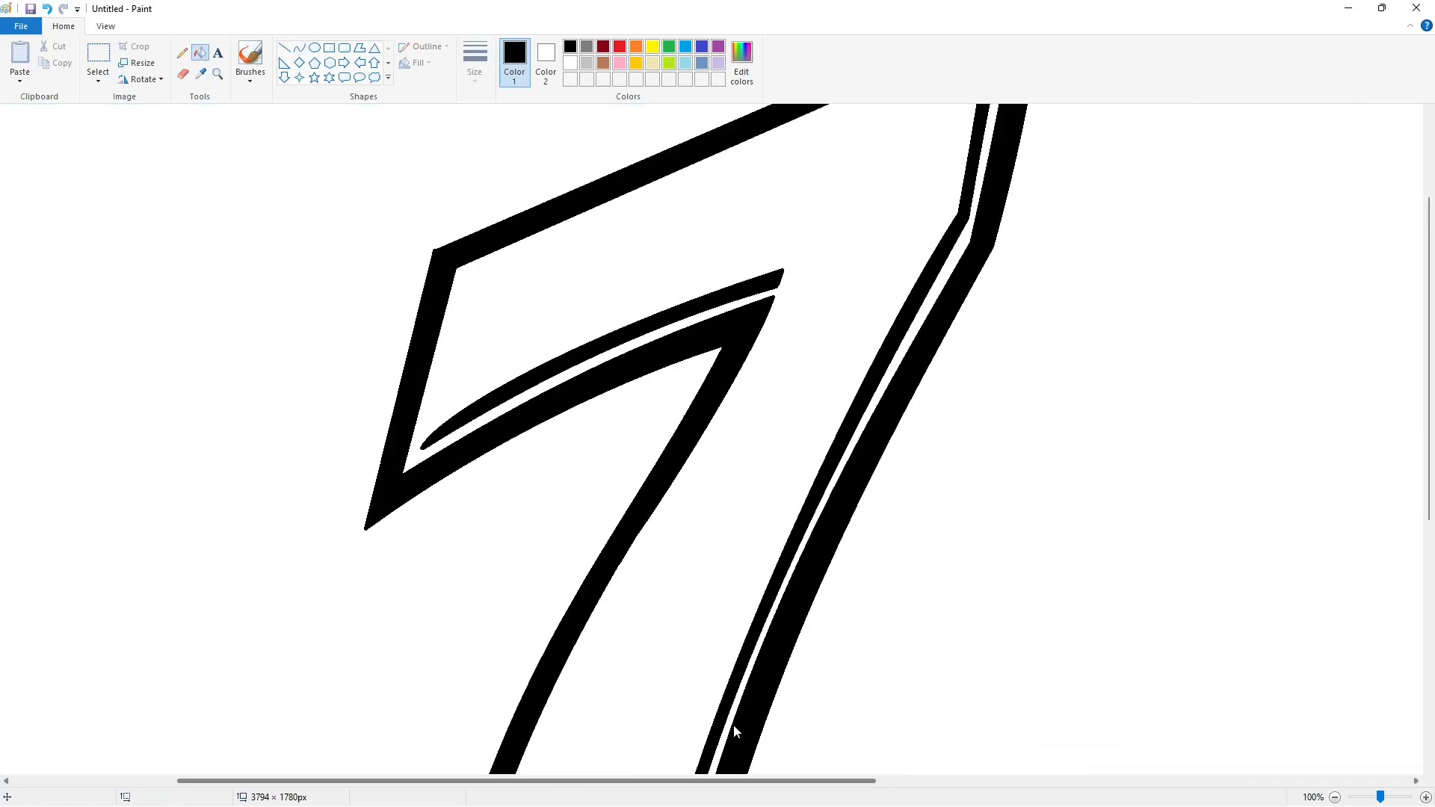
pyautogui.scroll(-7, 785, 695)
# Place a tiny white mark at the stripe's tip.
pyautogui.click(284, 47)
pyautogui.click(569, 63)
pyautogui.click(394, 614)
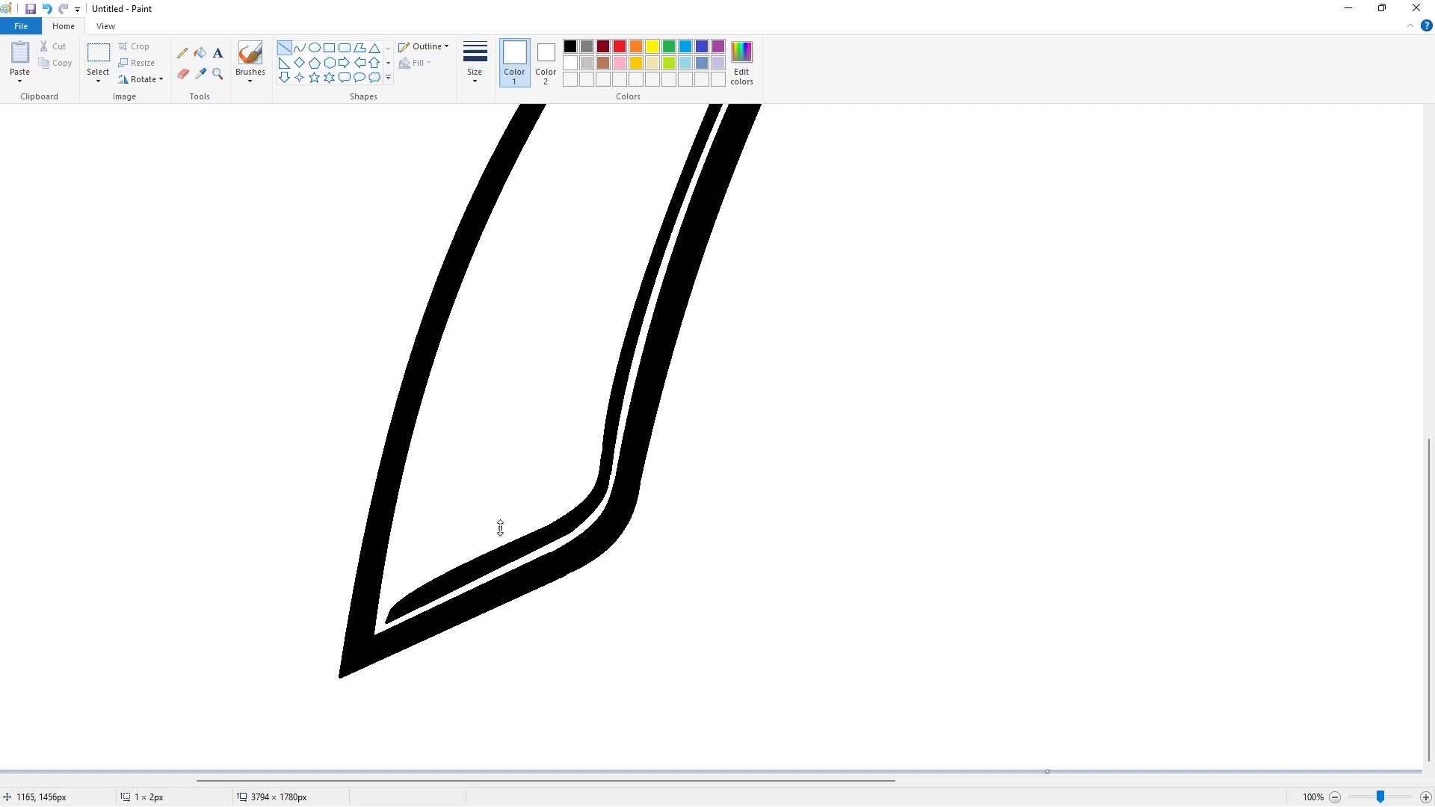
pyautogui.scroll(8, 797, 606)
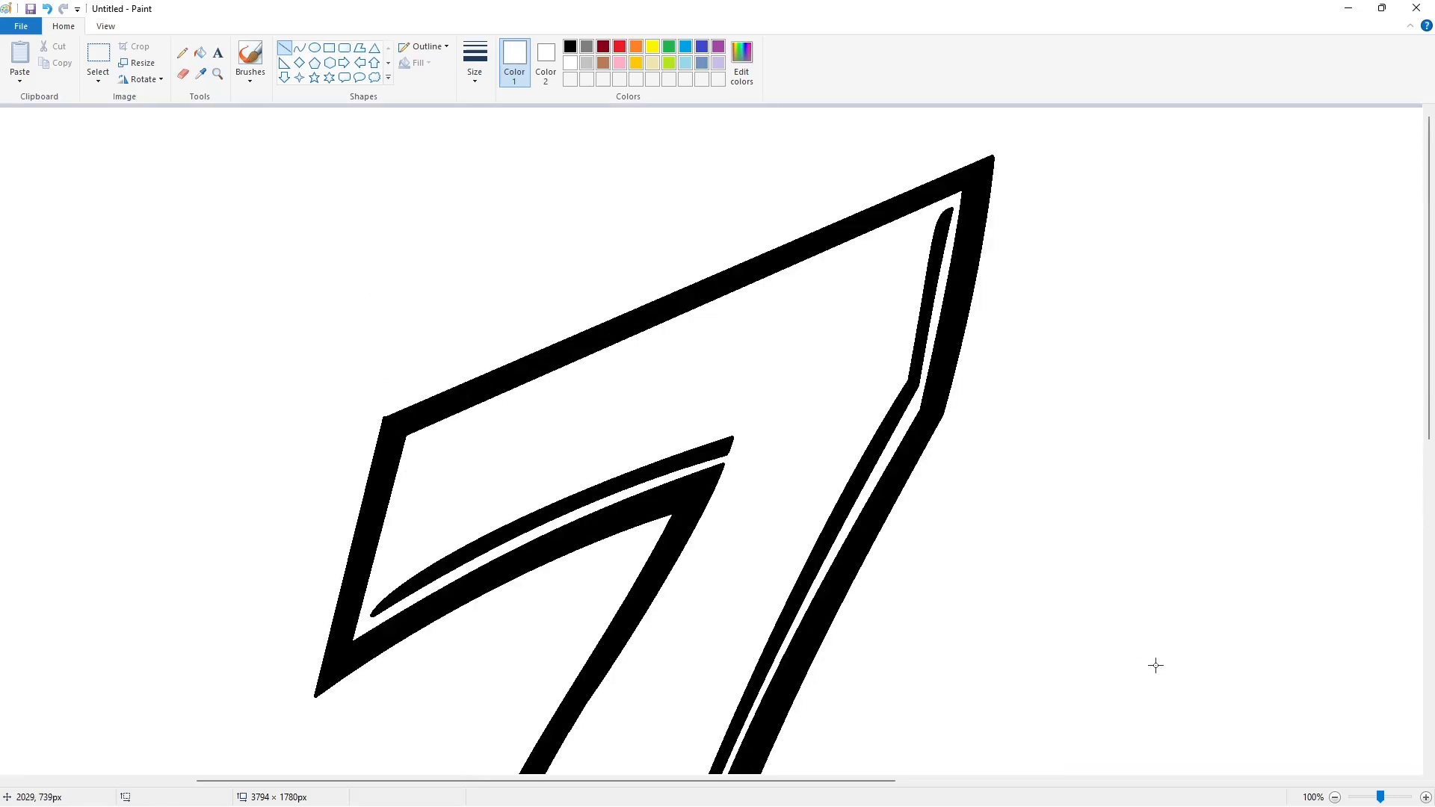
pyautogui.scroll(-3, 1120, 643)
# Copy the whole 7 and paste a transparent duplicate, moved to the right.
pyautogui.click(98, 56)
pyautogui.moveTo(122, 112); pyautogui.dragTo(769, 719)
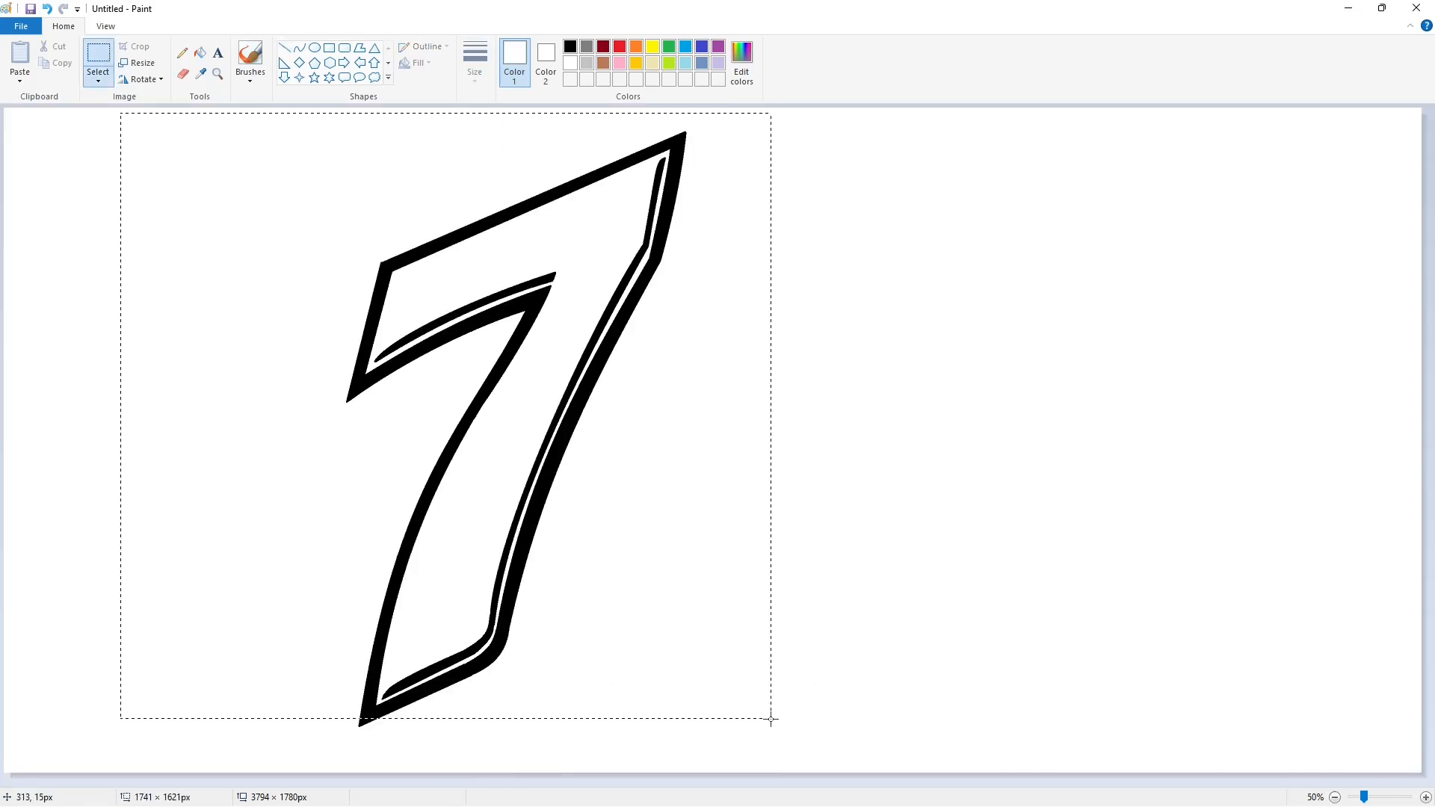
pyautogui.hotkey('ctrl', 'c')
pyautogui.hotkey('ctrl', 'v')
pyautogui.click(98, 80)
pyautogui.click(145, 213)
pyautogui.moveTo(273, 321); pyautogui.dragTo(1024, 367)
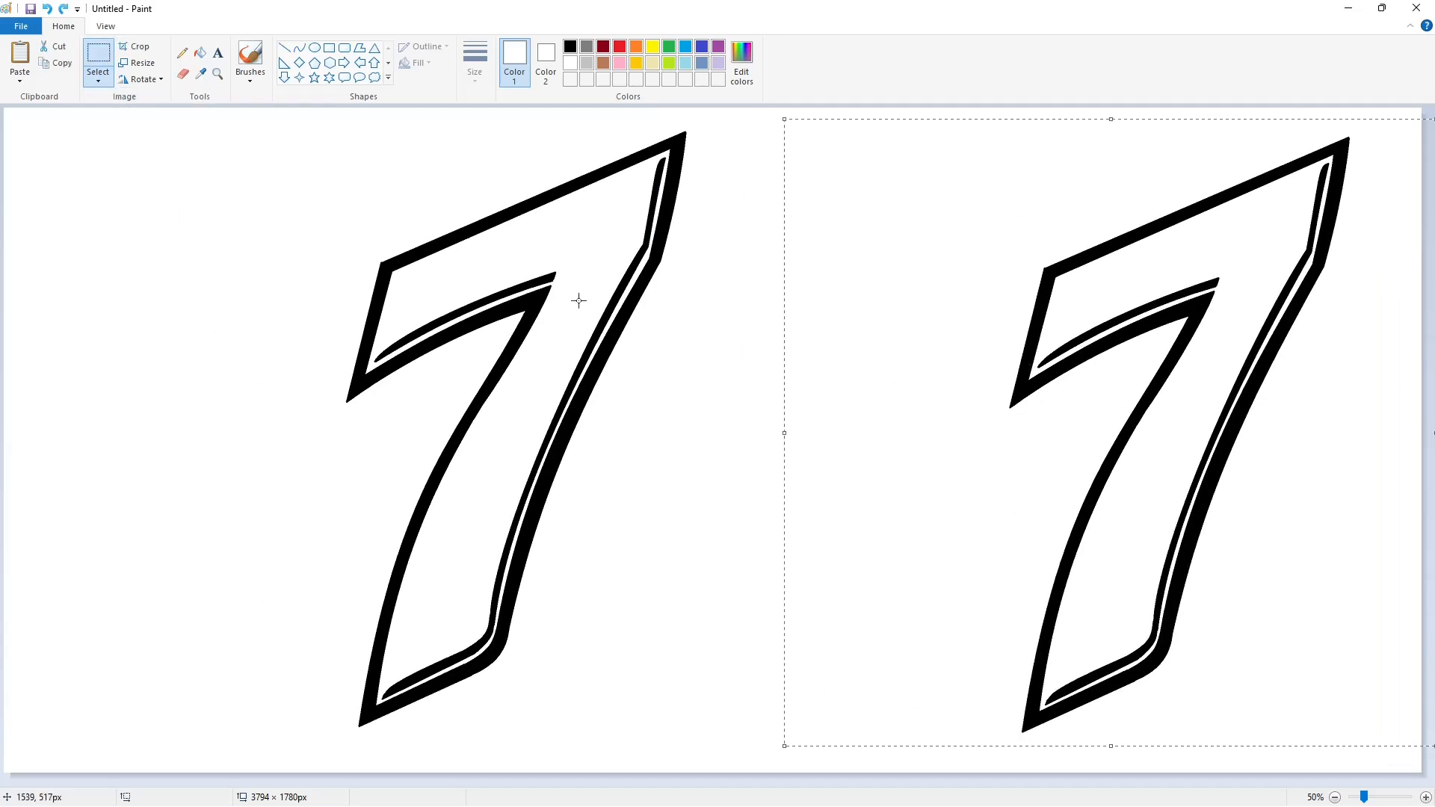
# Fill the left 7's outer outline purple.
pyautogui.click(719, 47)
pyautogui.click(200, 53)
pyautogui.click(536, 300)
# With a thin black line, draw a shadow curve hugging the left 7's outer left edge.
pyautogui.click(285, 49)
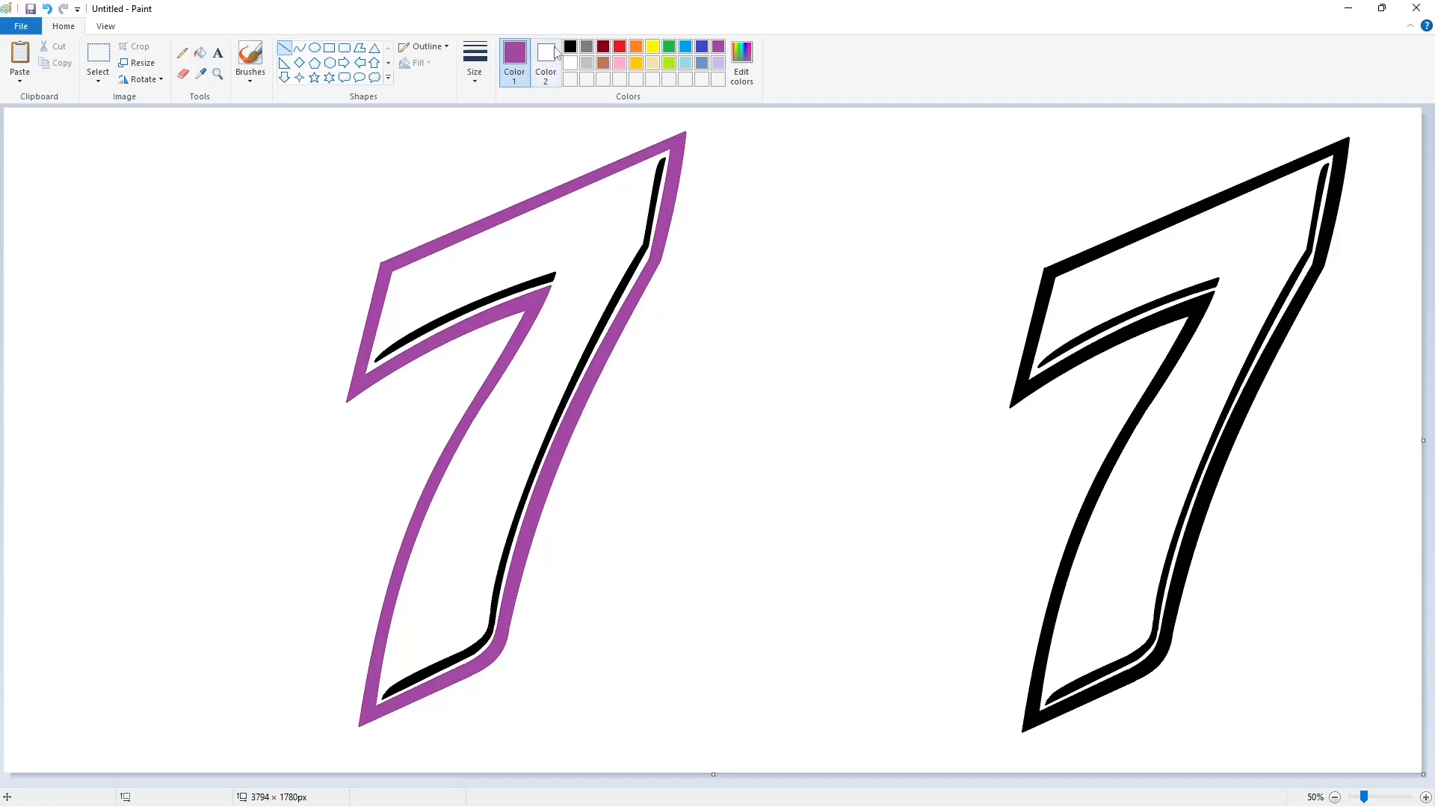
pyautogui.click(474, 63)
pyautogui.click(510, 196)
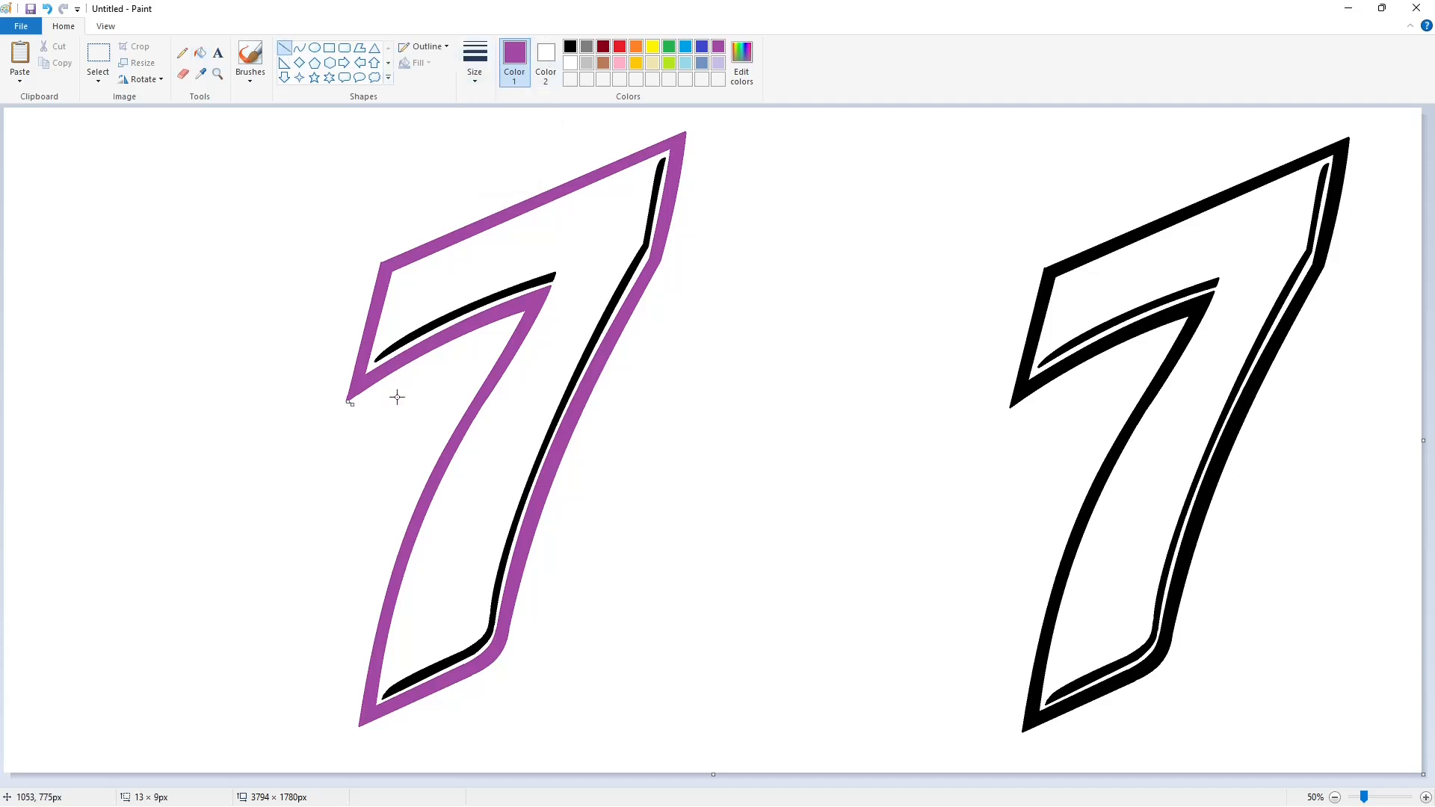
pyautogui.click(570, 47)
pyautogui.click(299, 47)
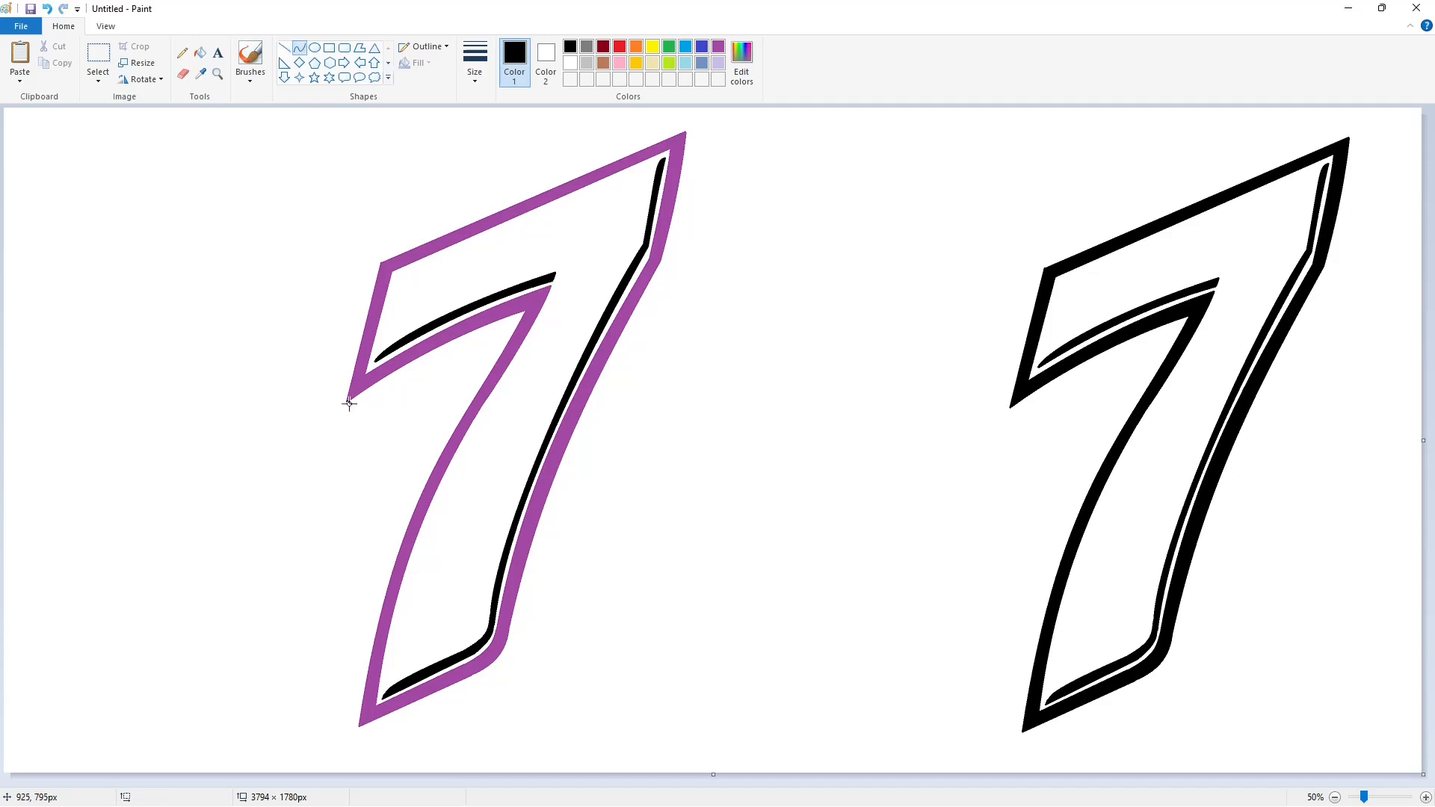
pyautogui.moveTo(348, 402); pyautogui.dragTo(528, 311)
pyautogui.moveTo(407, 370); pyautogui.dragTo(394, 376)
pyautogui.moveTo(473, 339); pyautogui.dragTo(478, 333)
pyautogui.click(600, 455)
# Add thin black shadow lines at the 7's bottom tip and along its bottom outer edge.
pyautogui.click(285, 48)
pyautogui.moveTo(362, 725); pyautogui.dragTo(474, 678)
pyautogui.click(573, 669)
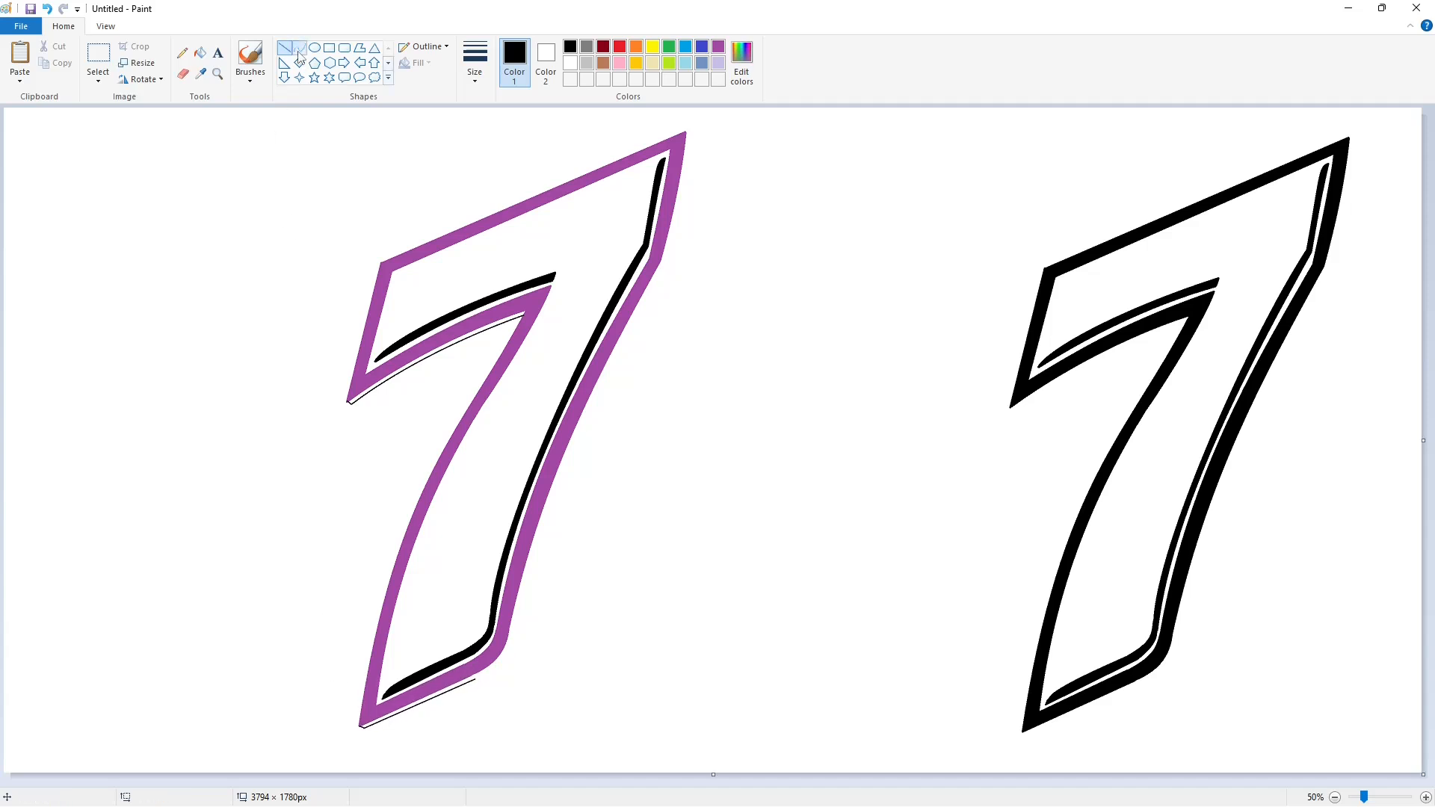
pyautogui.click(299, 47)
pyautogui.moveTo(502, 660); pyautogui.dragTo(508, 636)
pyautogui.doubleClick(502, 664)
pyautogui.click(552, 665)
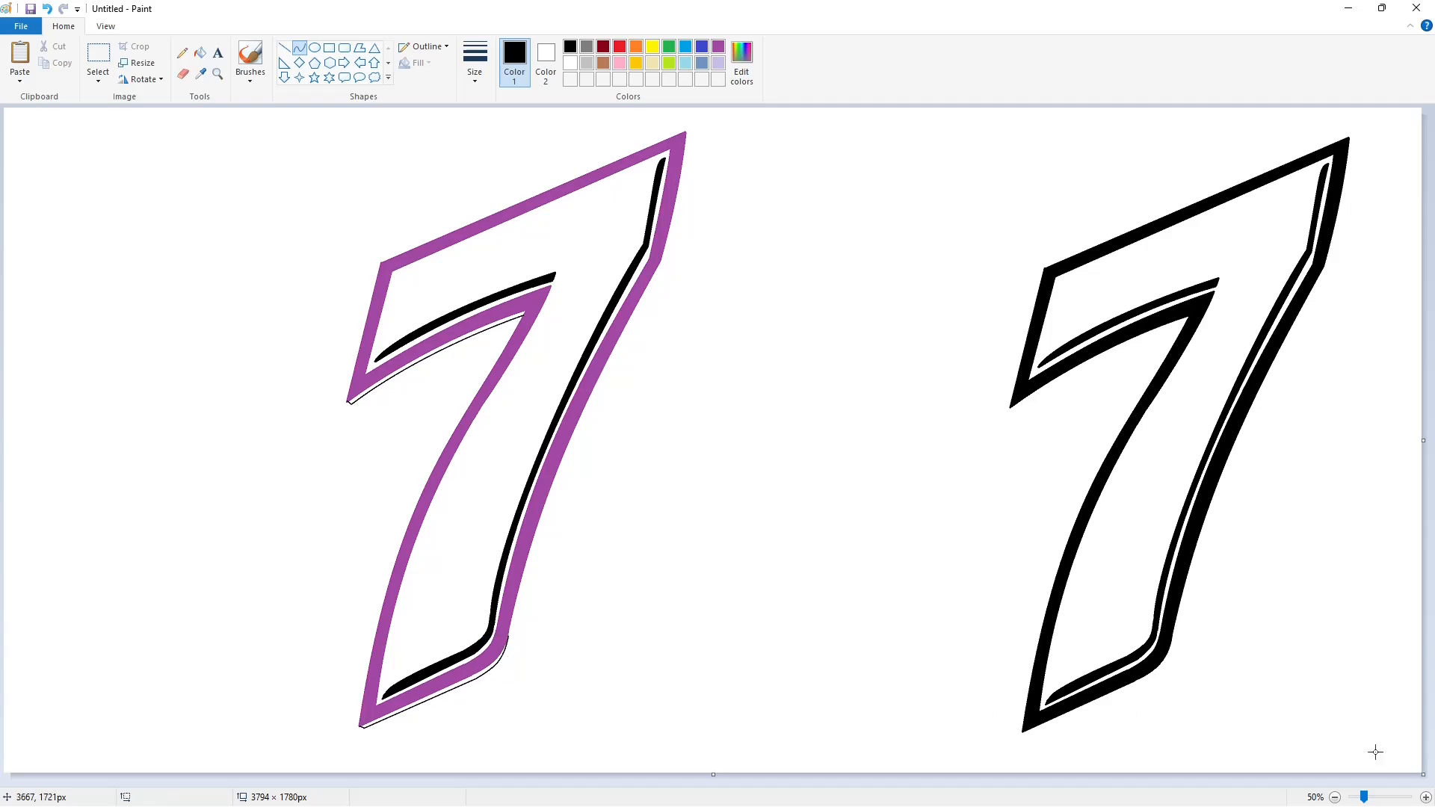
pyautogui.click(1425, 797)
pyautogui.scroll(-10, 1375, 752)
pyautogui.moveTo(614, 782); pyautogui.dragTo(803, 782)
# Fill the sliver between the 7's outline and its shadow black.
pyautogui.click(200, 53)
pyautogui.click(575, 578)
pyautogui.click(285, 47)
pyautogui.click(474, 66)
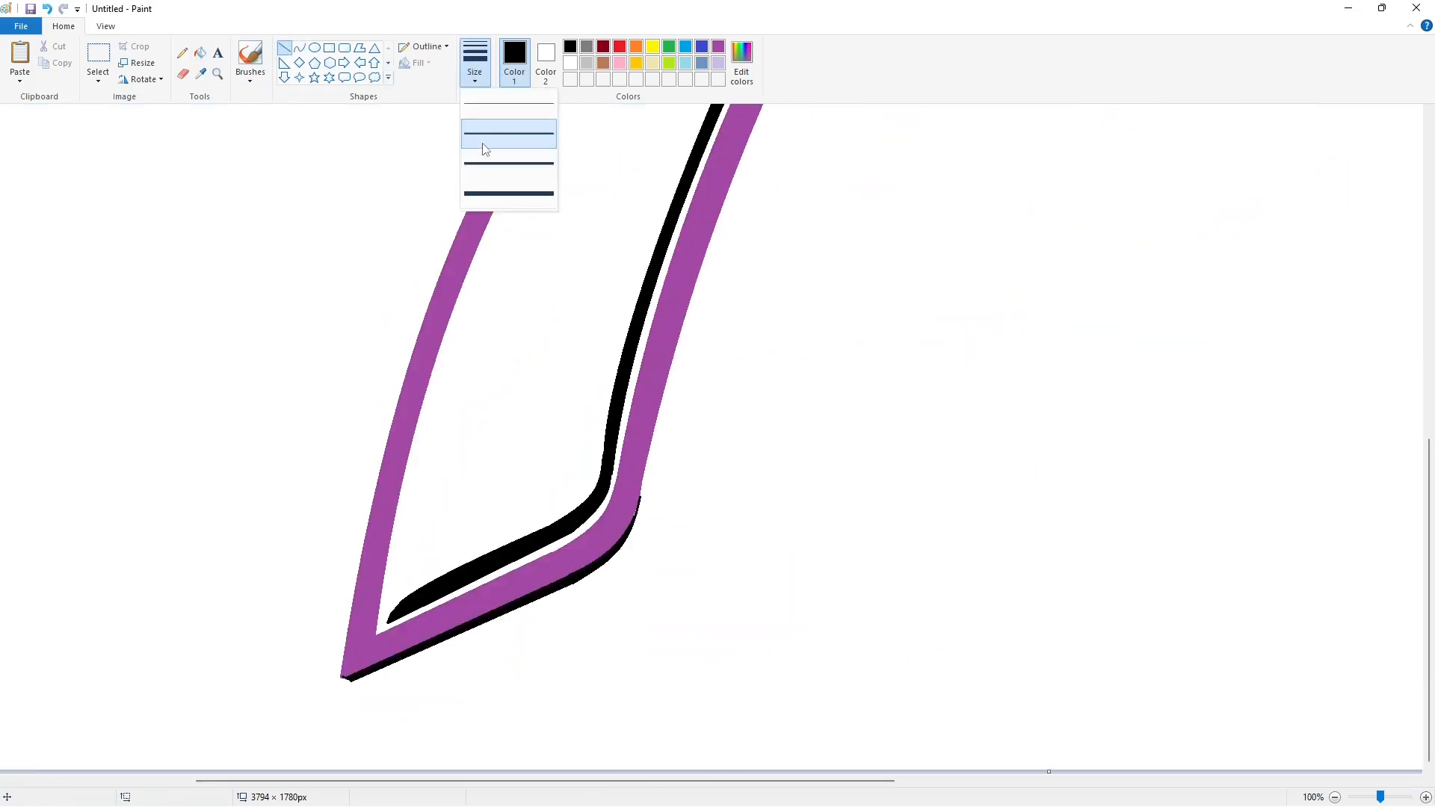
pyautogui.click(484, 142)
pyautogui.click(570, 63)
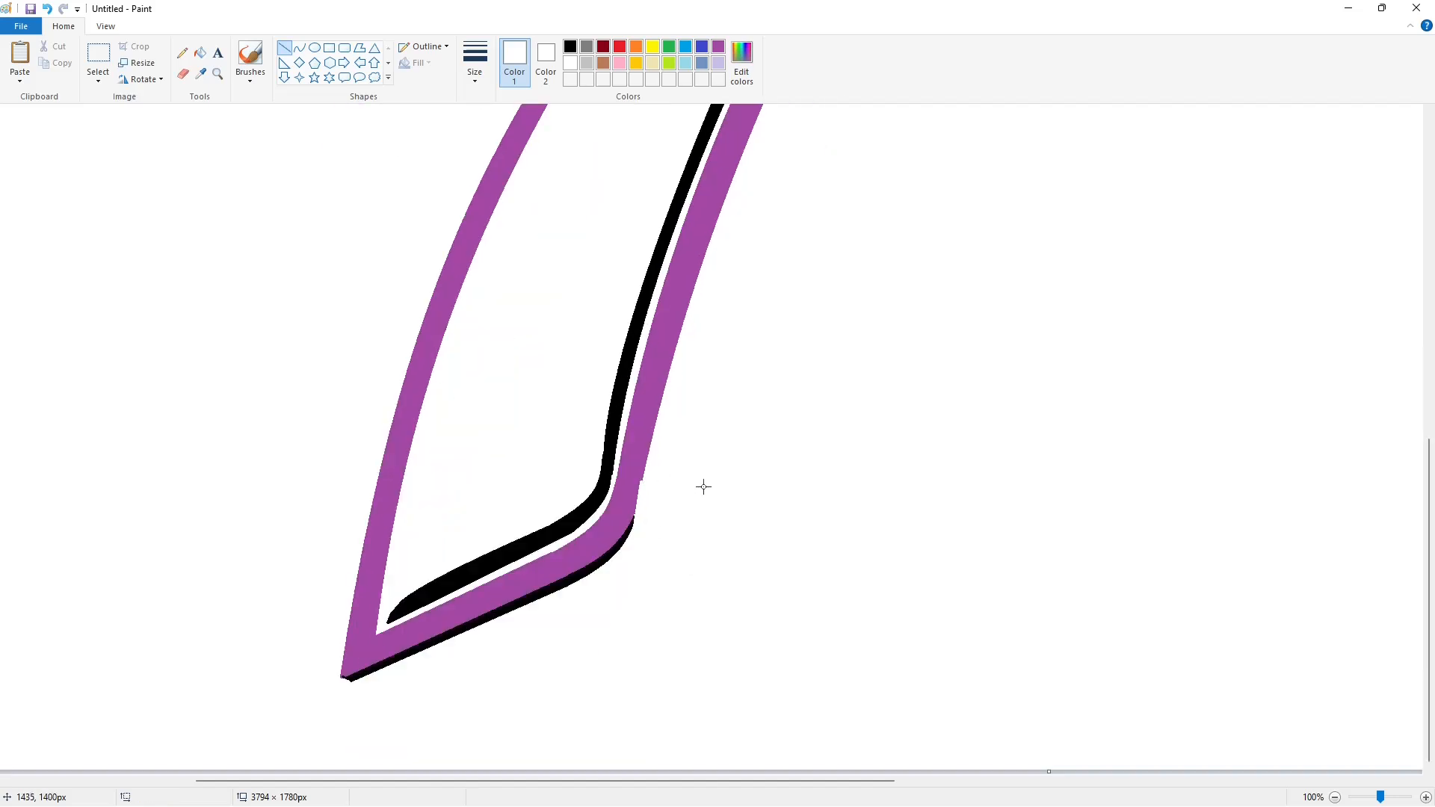
pyautogui.scroll(5, 700, 500)
pyautogui.click(199, 53)
pyautogui.click(570, 46)
pyautogui.click(493, 445)
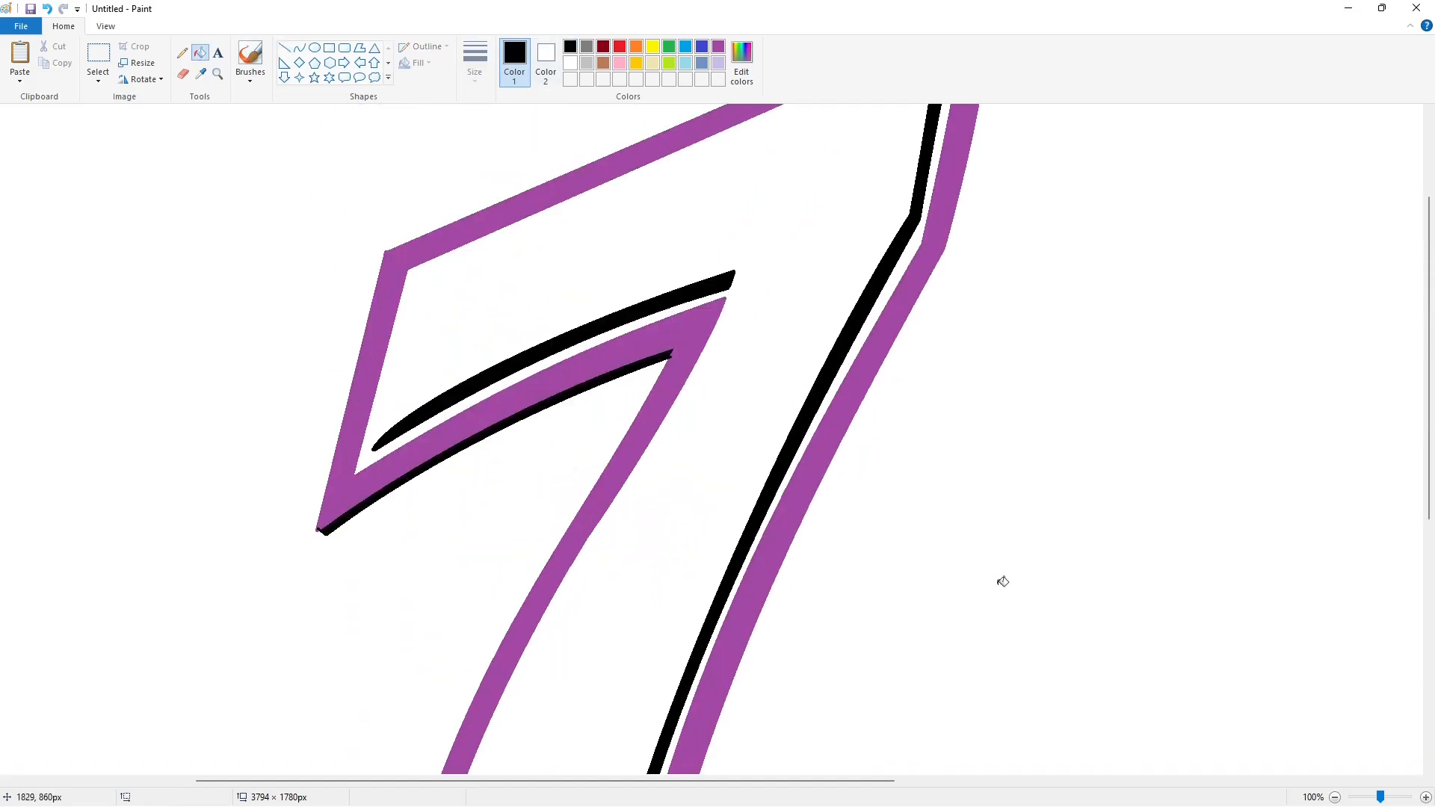
# Fill the 7's left and bottom shadow curves indigo.
pyautogui.click(703, 46)
pyautogui.click(509, 420)
pyautogui.scroll(-3, 510, 421)
pyautogui.click(523, 601)
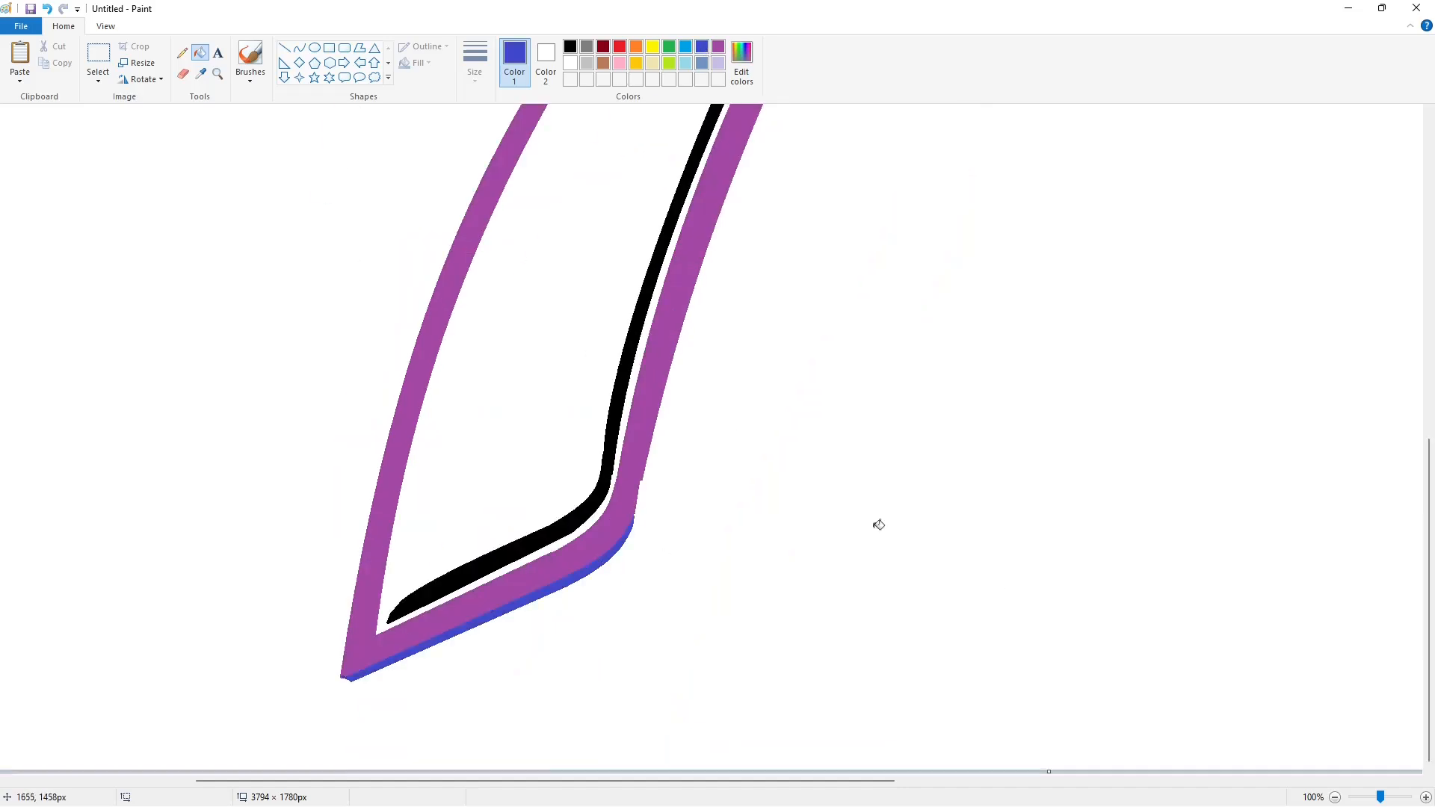
pyautogui.scroll(3, 877, 525)
# Paste the original black 7 back, line it up over the purple 7, and place it.
pyautogui.moveTo(600, 782); pyautogui.dragTo(675, 783)
pyautogui.scroll(2, 715, 583)
pyautogui.hotkey('ctrl', 'v')
pyautogui.moveTo(1137, 230); pyautogui.dragTo(880, 276)
pyautogui.scroll(-5, 1207, 404)
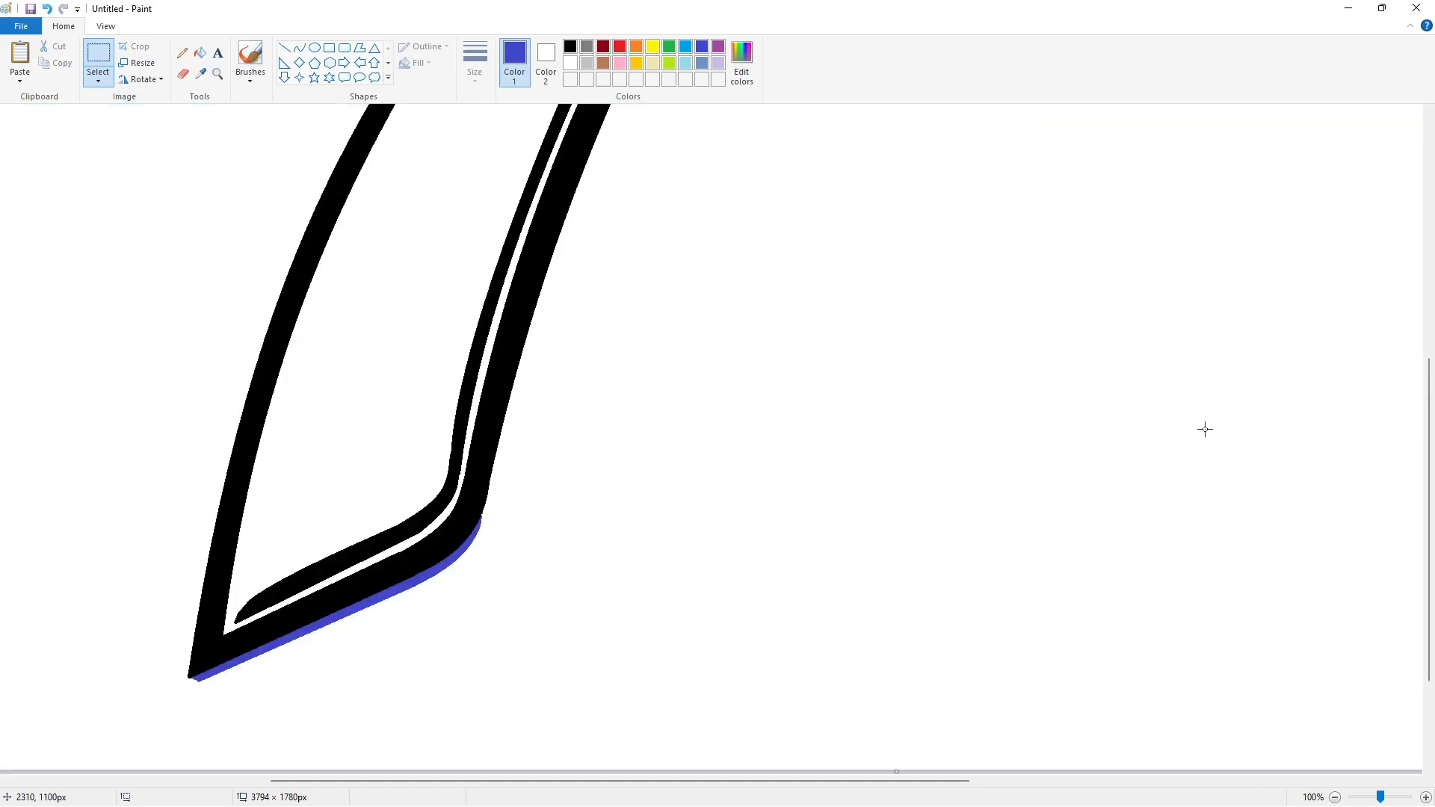
pyautogui.scroll(3, 1204, 426)
pyautogui.click(284, 47)
# Bucket-fill the right-hand duplicate 7's outline and strokes white to erase it.
pyautogui.click(570, 63)
pyautogui.scroll(-5, 208, 688)
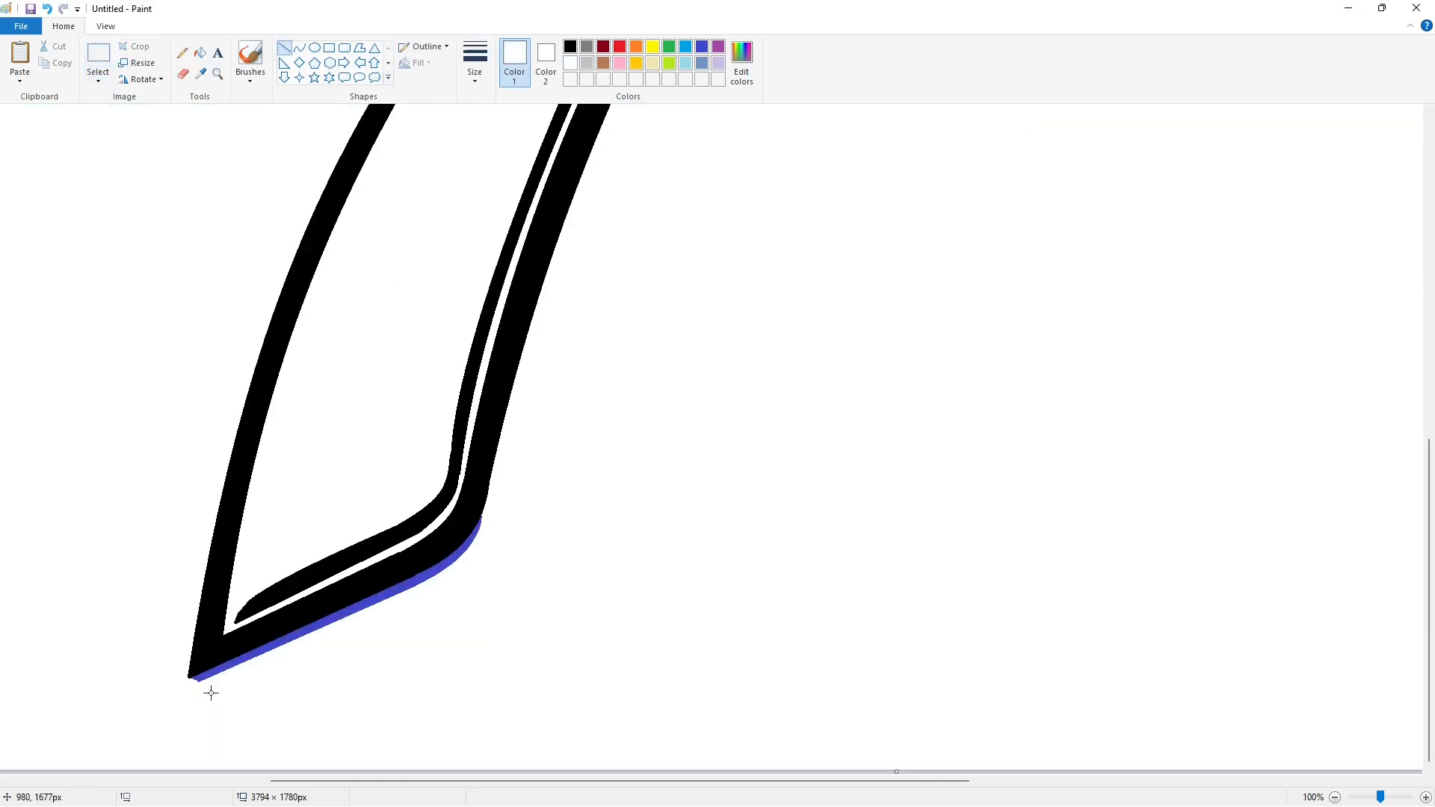
pyautogui.scroll(-1, 1055, 544)
pyautogui.click(200, 53)
pyautogui.click(1164, 290)
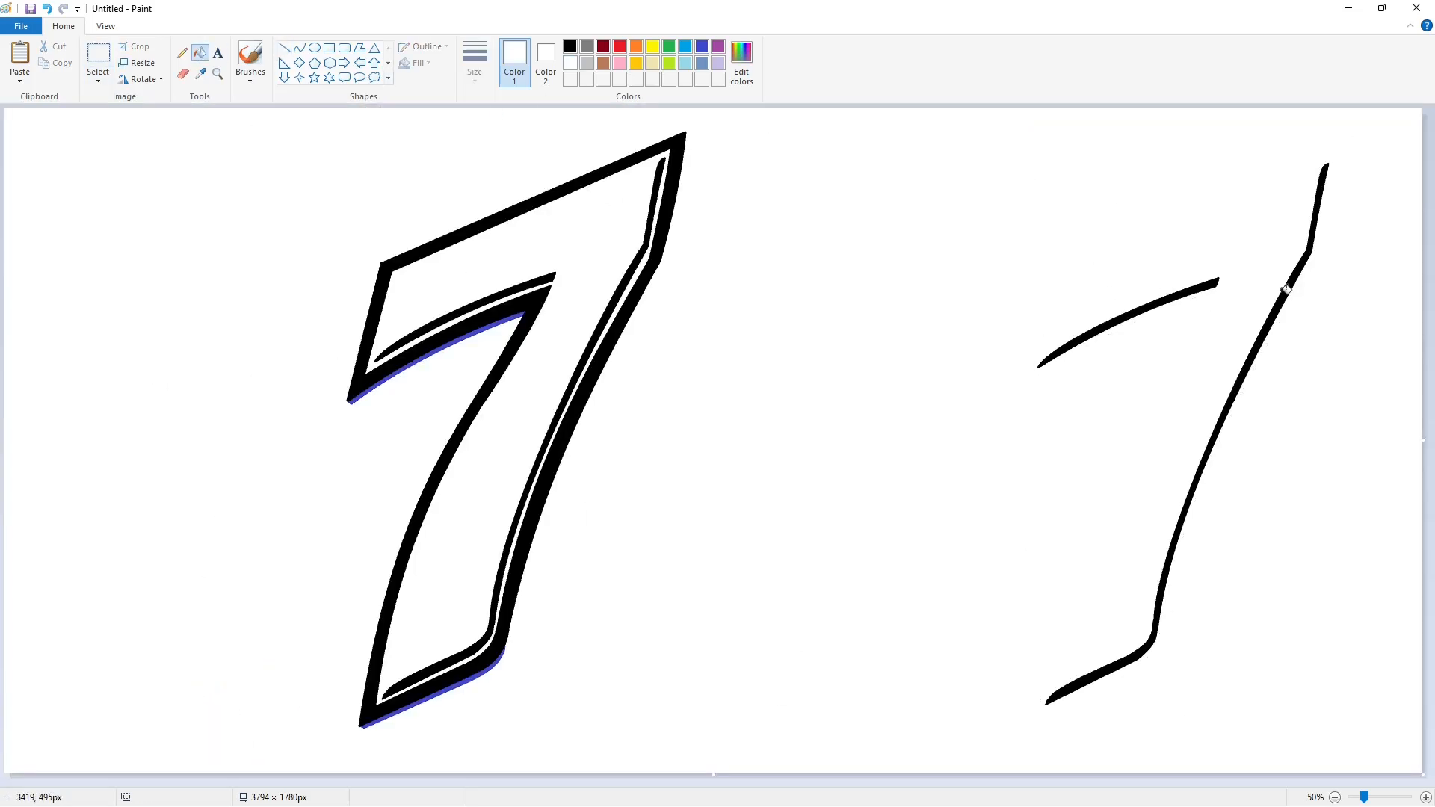
pyautogui.click(1297, 284)
pyautogui.click(1209, 285)
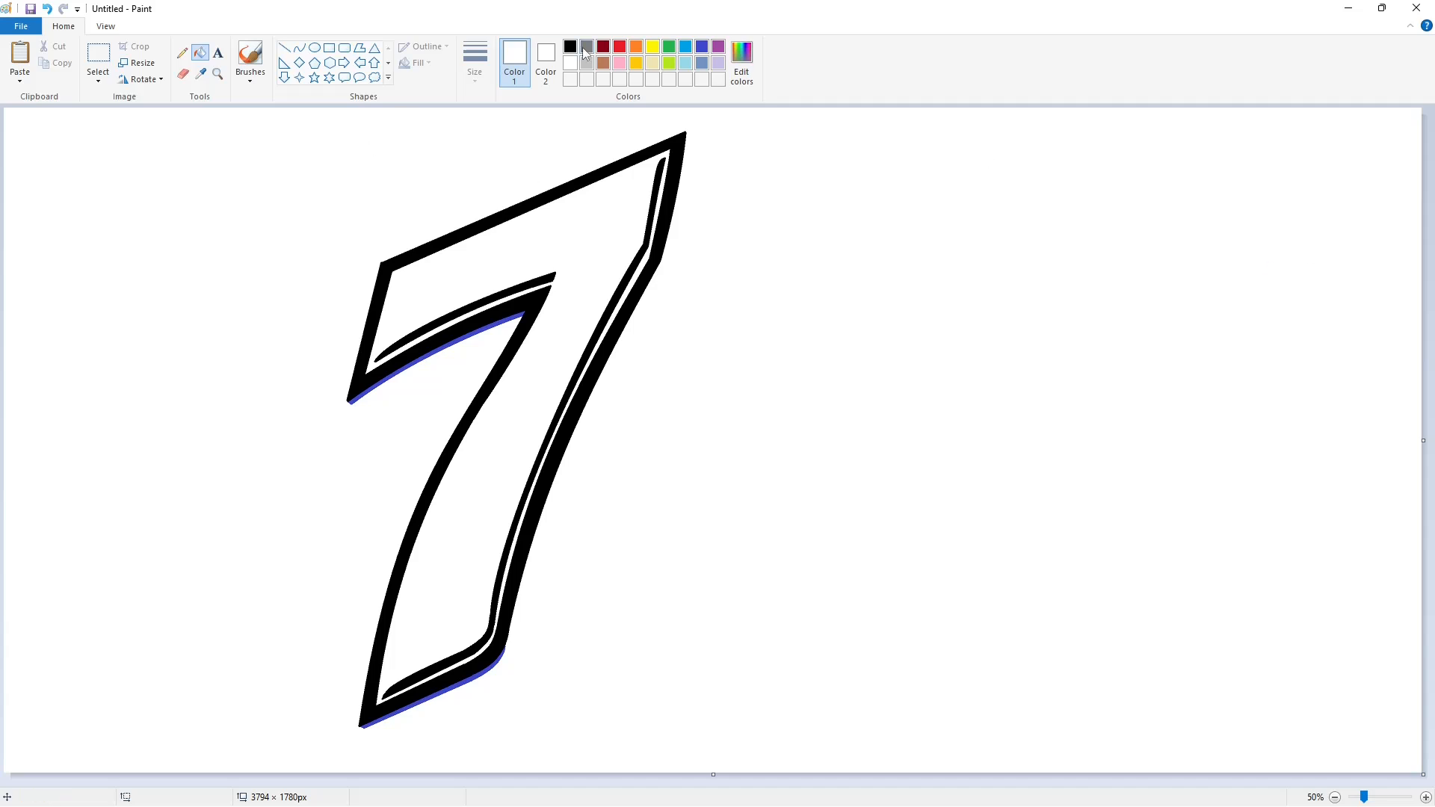
# Draw a thick-outlined dark red circle over the 7's lower stem.
pyautogui.click(603, 46)
pyautogui.click(315, 47)
pyautogui.moveTo(511, 381)
pyautogui.mouseDown()
pyautogui.moveTo(625, 522)
pyautogui.moveTo(720, 591)
pyautogui.mouseUp()
pyautogui.moveTo(643, 515); pyautogui.dragTo(644, 471)
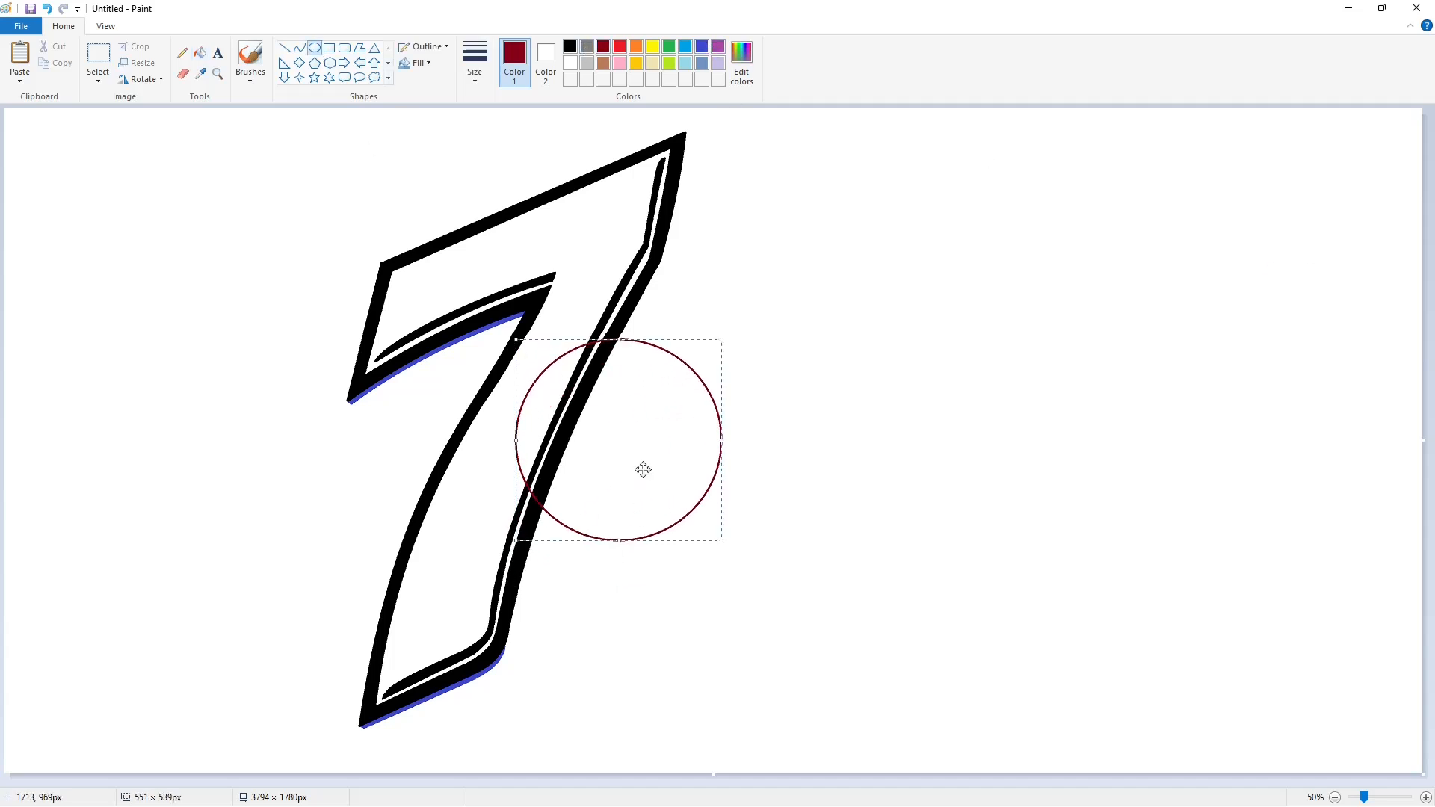
pyautogui.moveTo(616, 544); pyautogui.dragTo(616, 573)
pyautogui.hotkey('ctrl', '+')
pyautogui.hotkey('ctrl', '+')
pyautogui.hotkey('ctrl', '+')
pyautogui.hotkey('ctrl', '+')
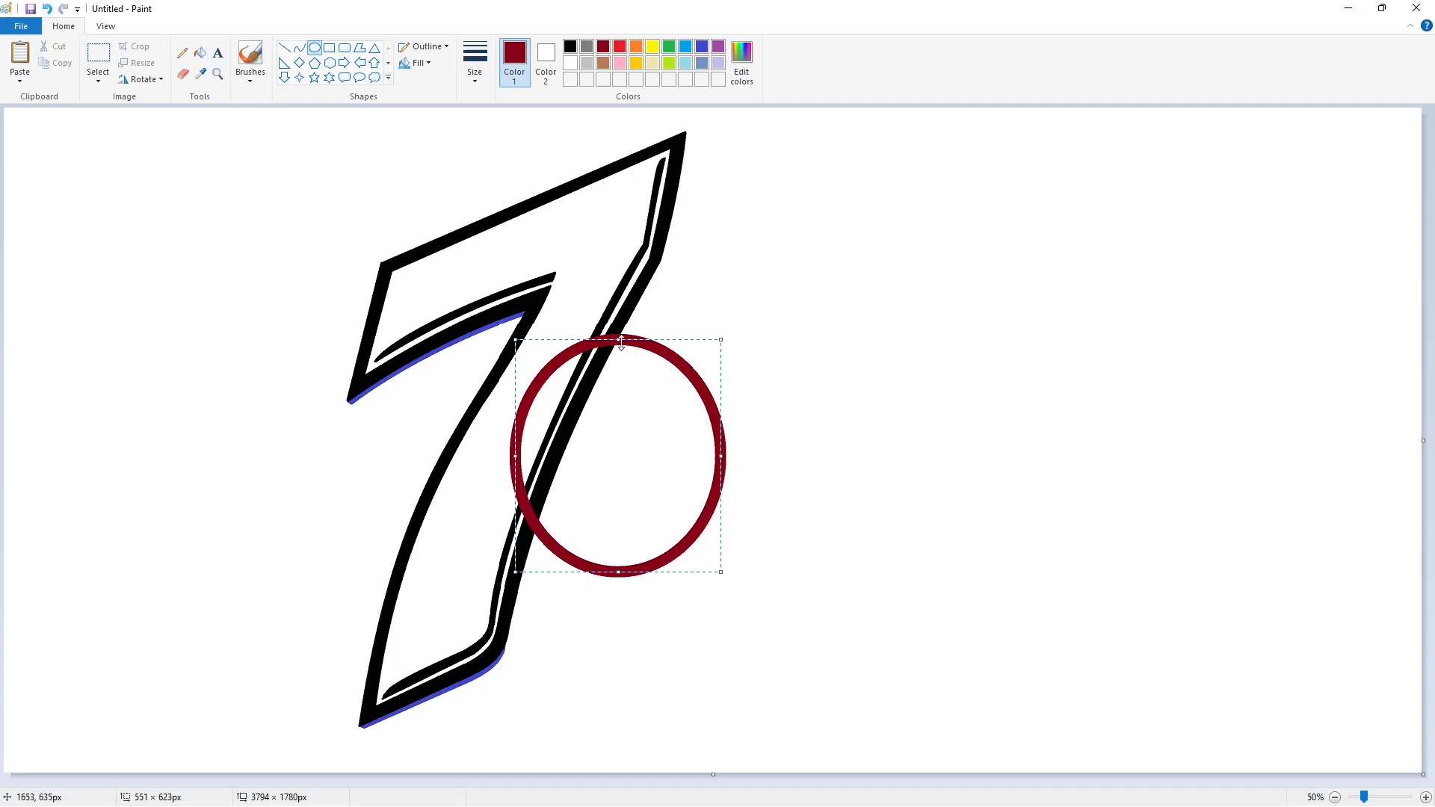
pyautogui.moveTo(621, 343); pyautogui.dragTo(621, 353)
pyautogui.moveTo(593, 522); pyautogui.dragTo(580, 520)
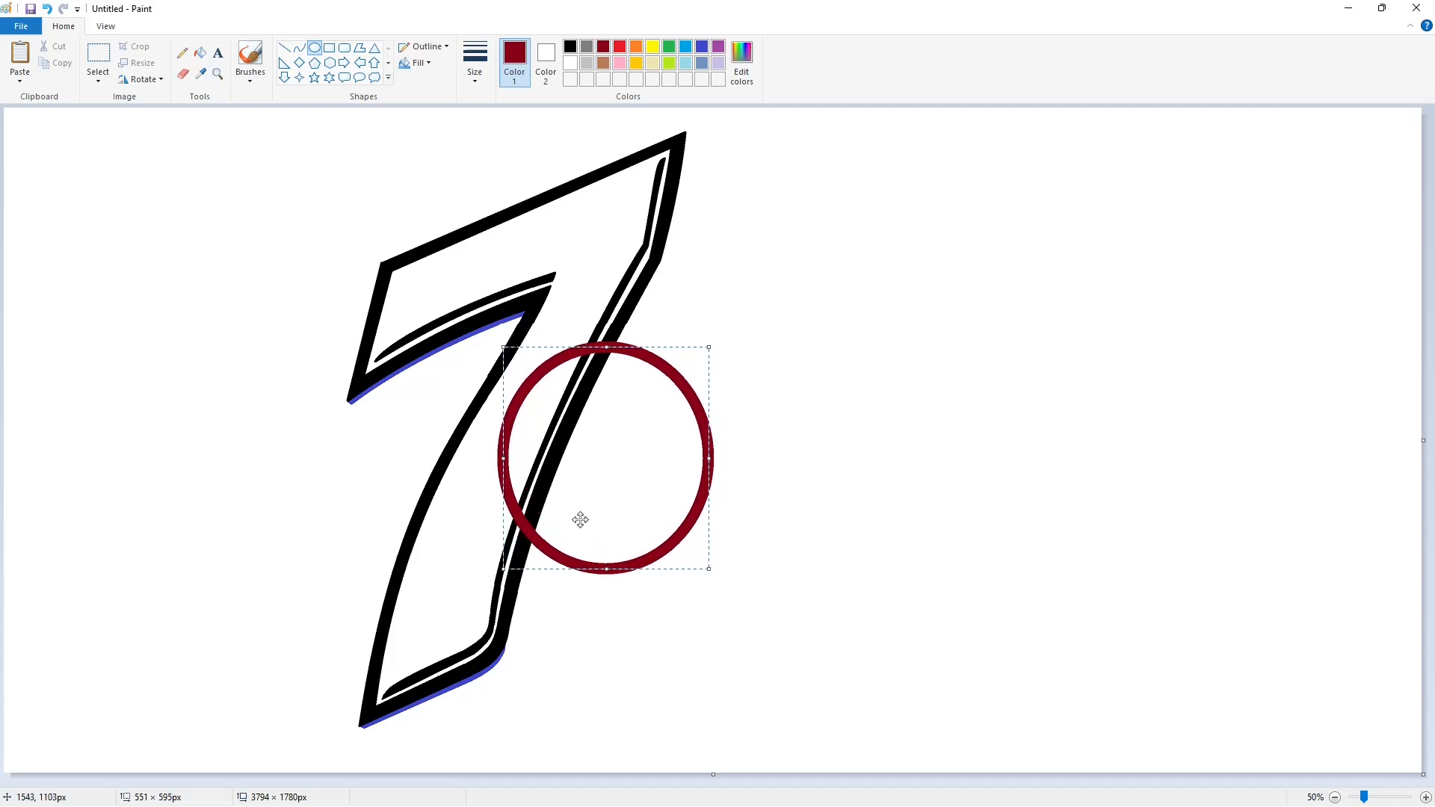
pyautogui.moveTo(709, 458)
pyautogui.mouseDown()
pyautogui.moveTo(695, 458)
pyautogui.moveTo(727, 458)
pyautogui.mouseUp()
pyautogui.click(823, 519)
# Bucket-fill the 7's black strokes inside the circle white.
pyautogui.click(200, 53)
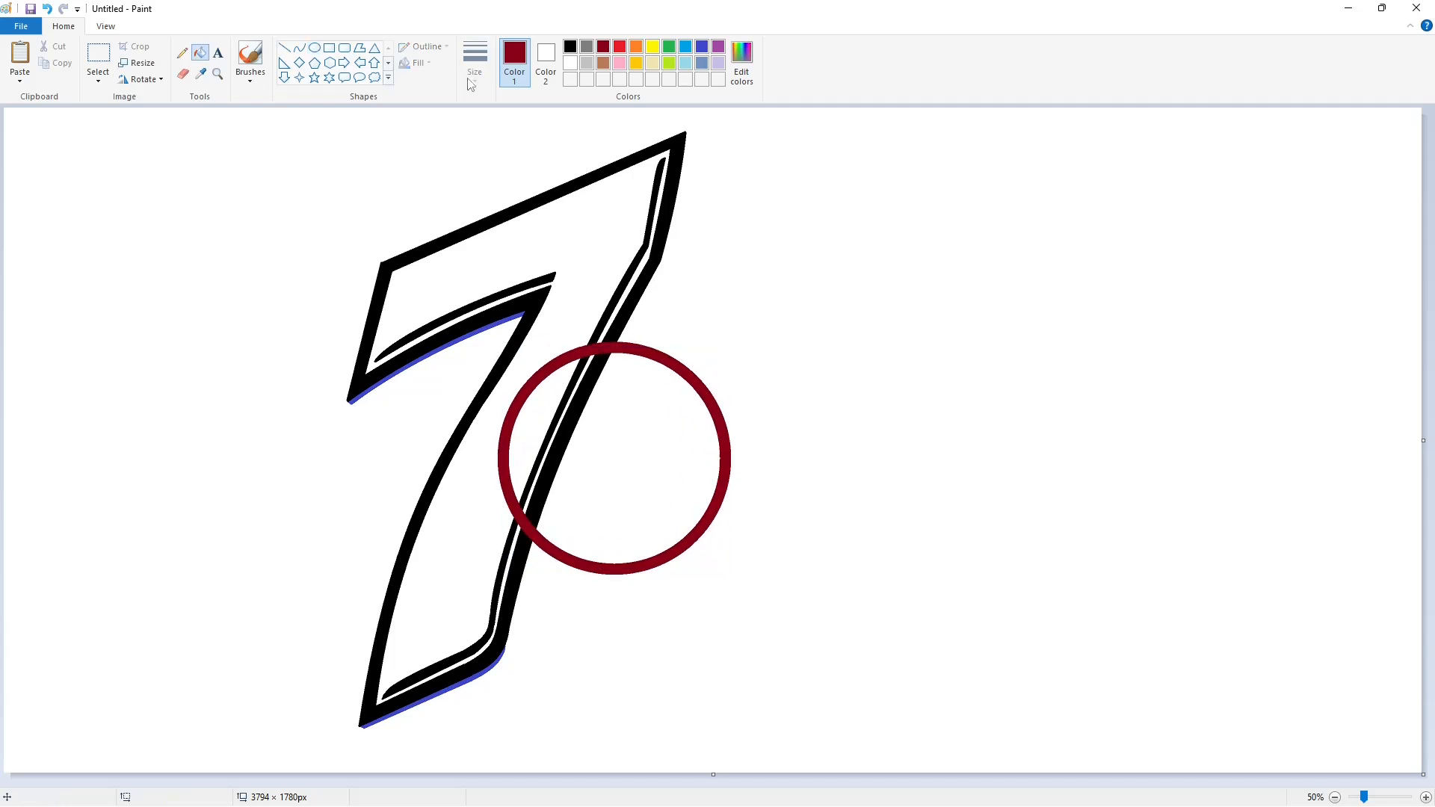
pyautogui.click(571, 63)
pyautogui.click(594, 370)
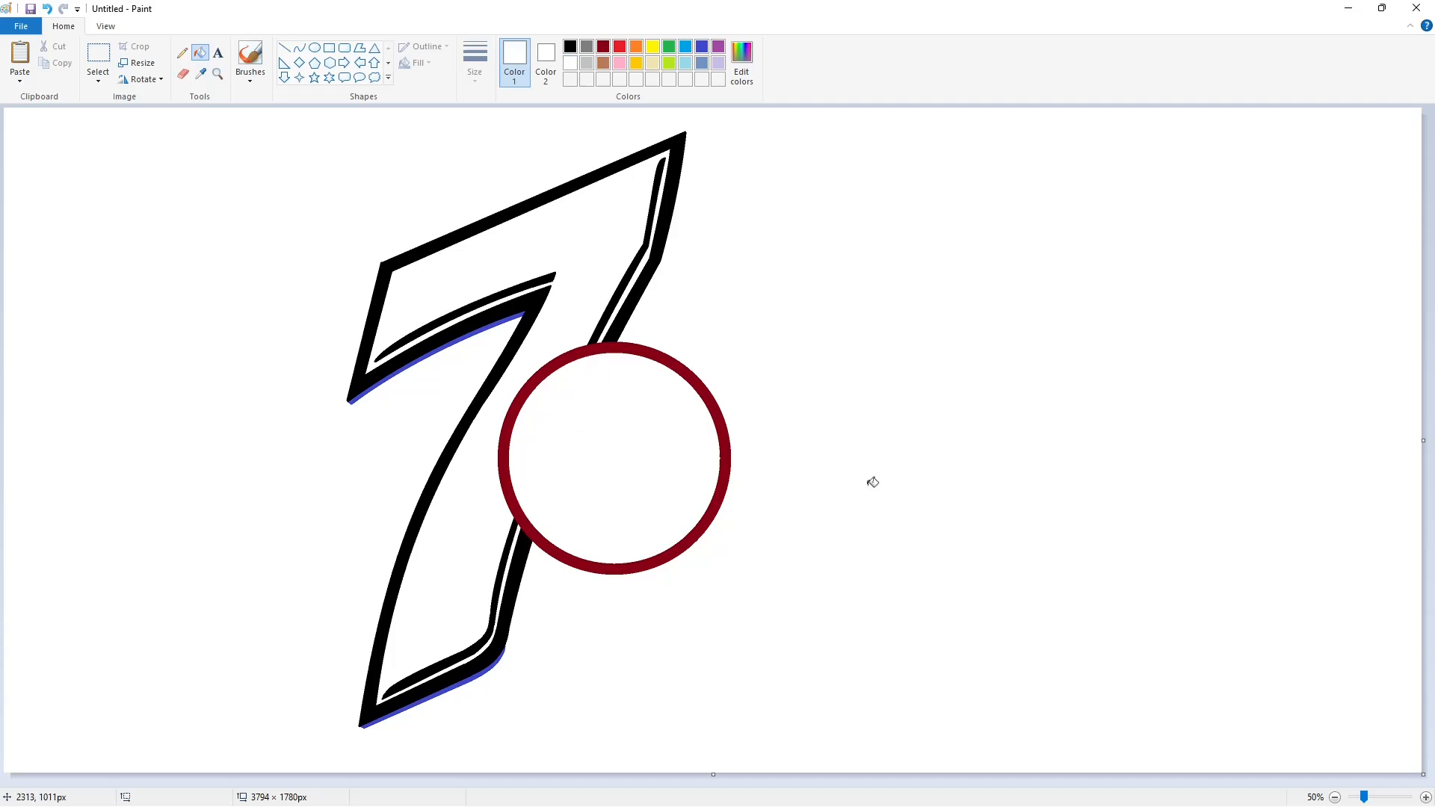
pyautogui.click(284, 48)
# Draw a thin black wing outline from the 7 to the upper right, curving back down-left.
pyautogui.click(474, 63)
pyautogui.click(514, 195)
pyautogui.click(570, 47)
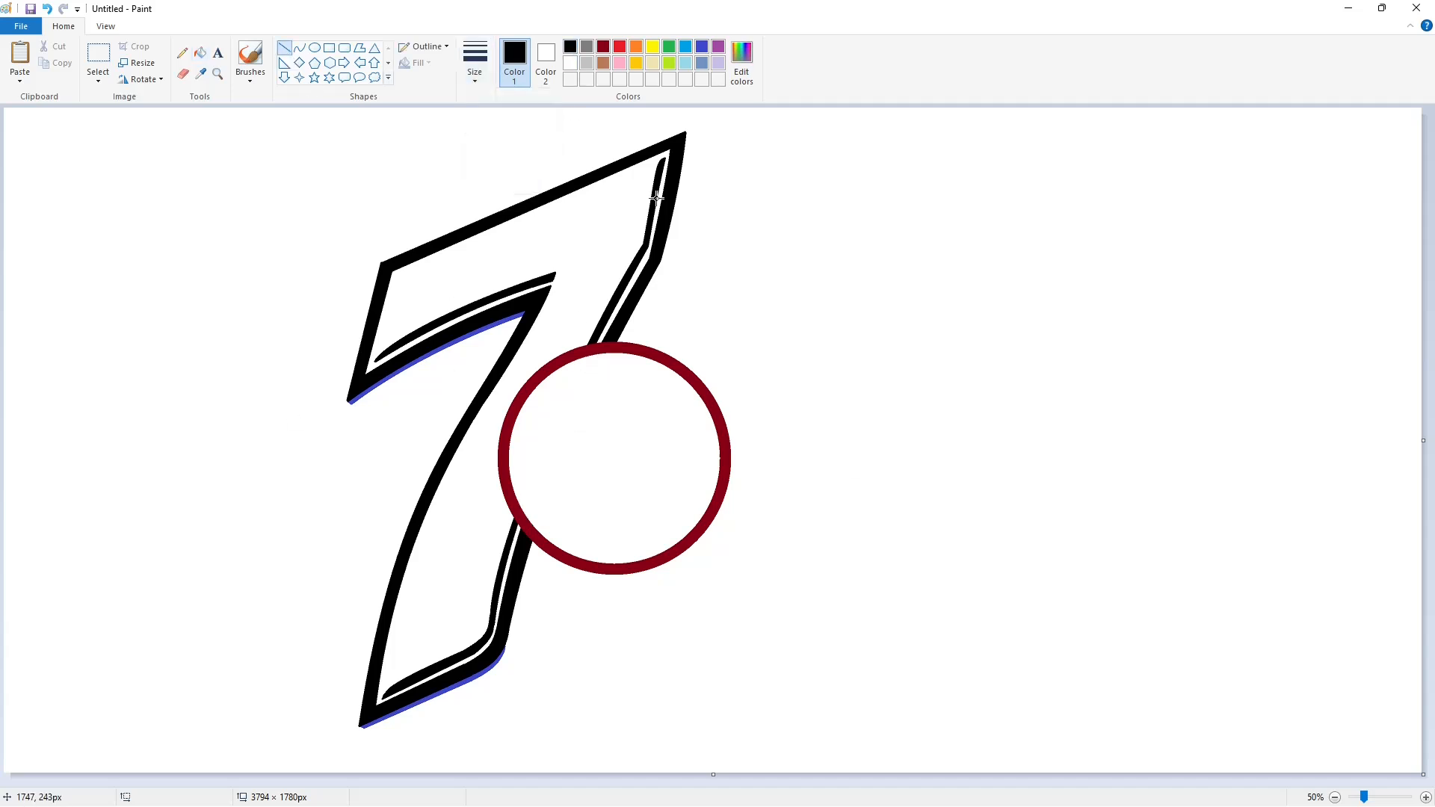
pyautogui.moveTo(671, 304)
pyautogui.mouseDown()
pyautogui.moveTo(922, 192)
pyautogui.moveTo(880, 356)
pyautogui.moveTo(984, 163)
pyautogui.moveTo(1031, 277)
pyautogui.mouseUp()
pyautogui.click(300, 48)
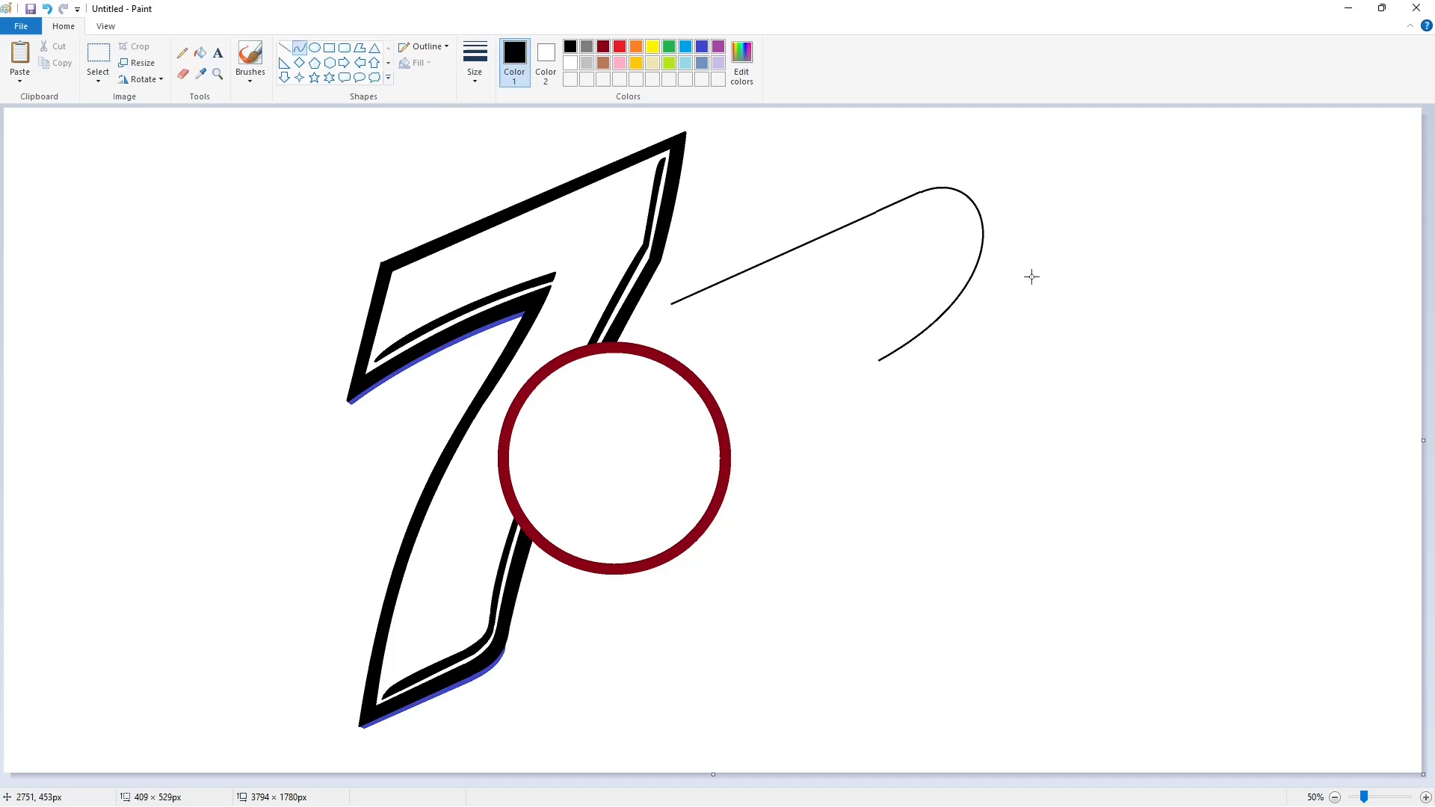
pyautogui.click(1042, 320)
pyautogui.moveTo(879, 360)
pyautogui.mouseDown()
pyautogui.moveTo(822, 440)
pyautogui.moveTo(865, 407)
pyautogui.moveTo(860, 424)
pyautogui.moveTo(726, 485)
pyautogui.mouseUp()
pyautogui.click(284, 47)
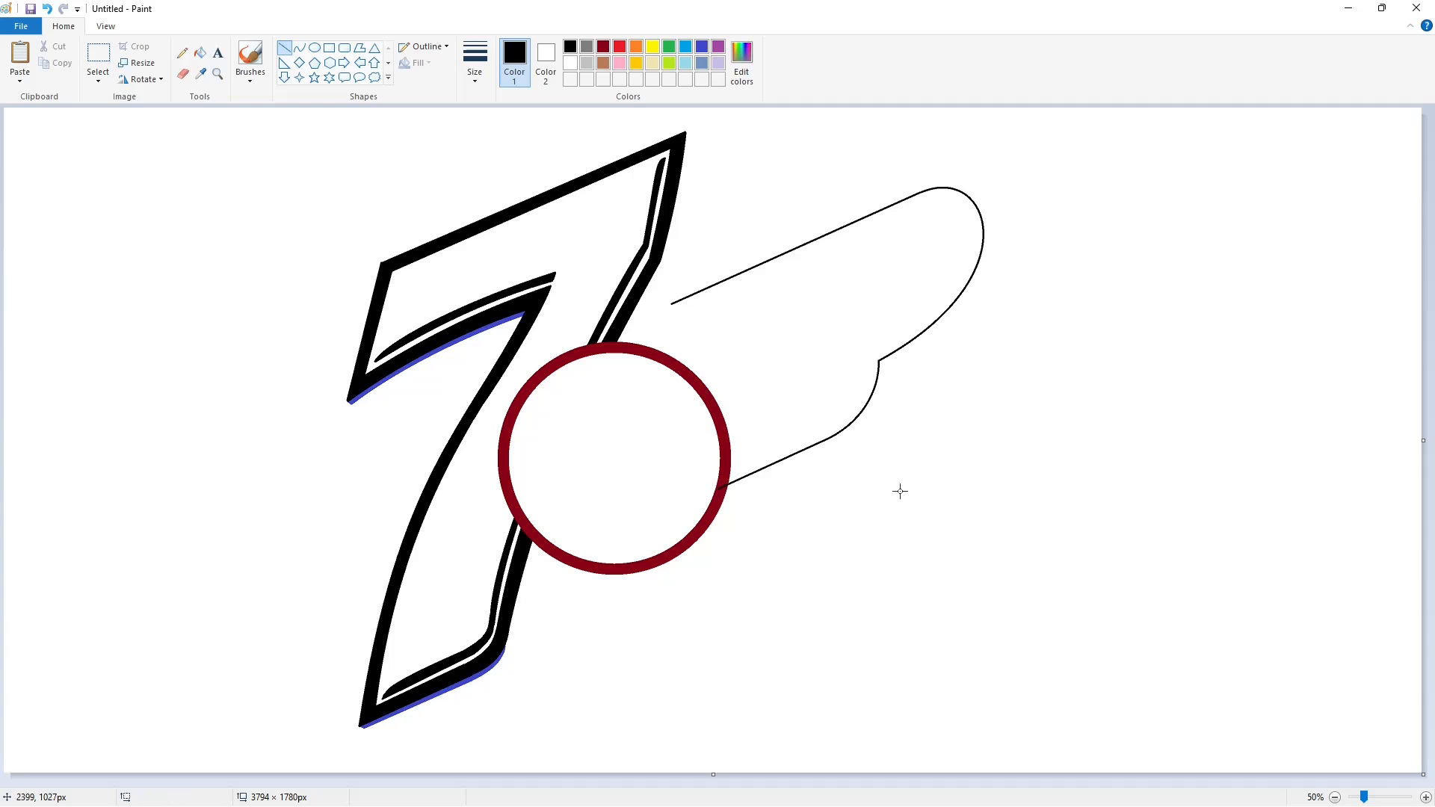
# Fill the circle's outline lavender.
pyautogui.click(299, 47)
pyautogui.click(719, 62)
pyautogui.click(199, 53)
pyautogui.click(682, 369)
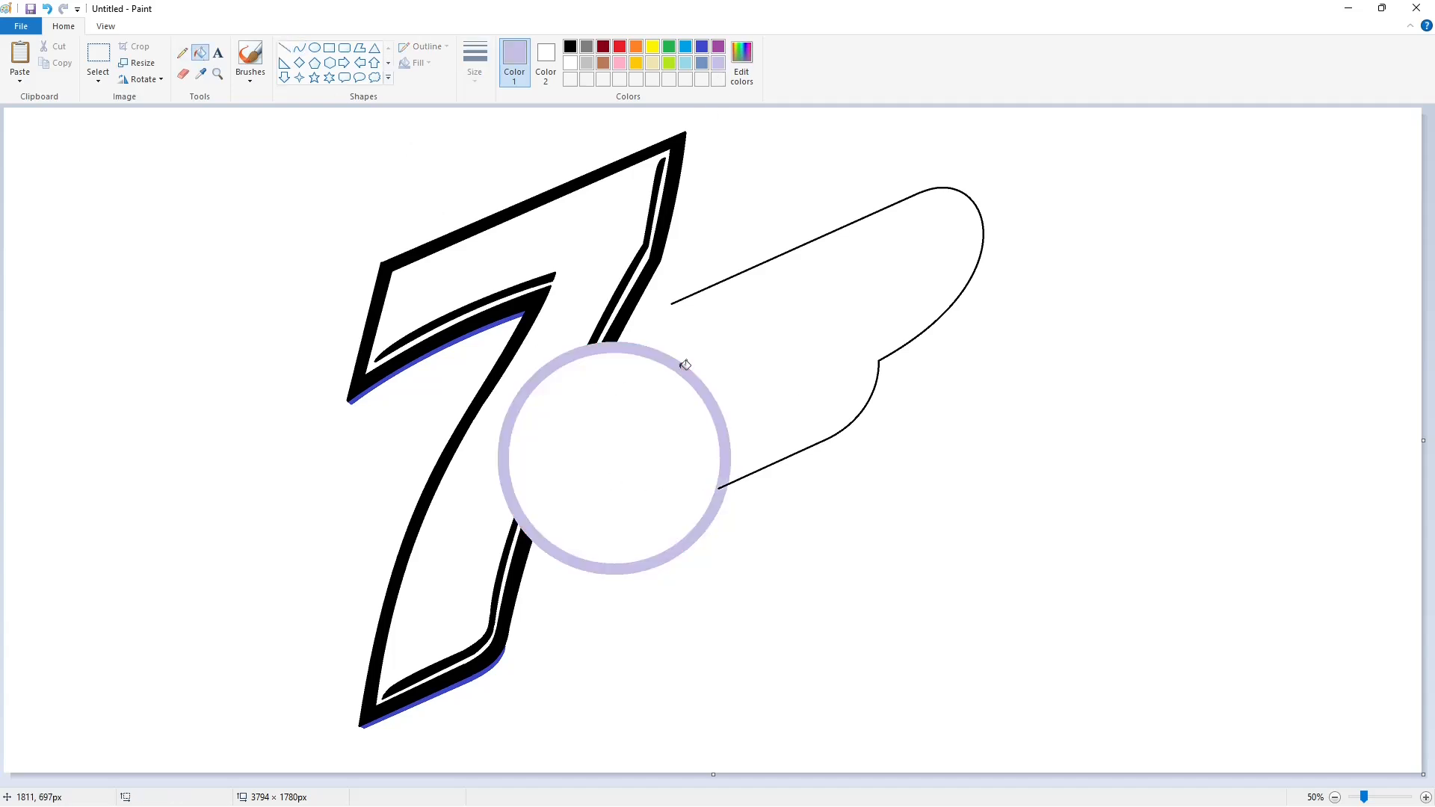
# Close the badge's left end with a black arc, a straight upward line, and a rounded corner.
pyautogui.click(299, 47)
pyautogui.click(570, 46)
pyautogui.moveTo(719, 487); pyautogui.dragTo(631, 424)
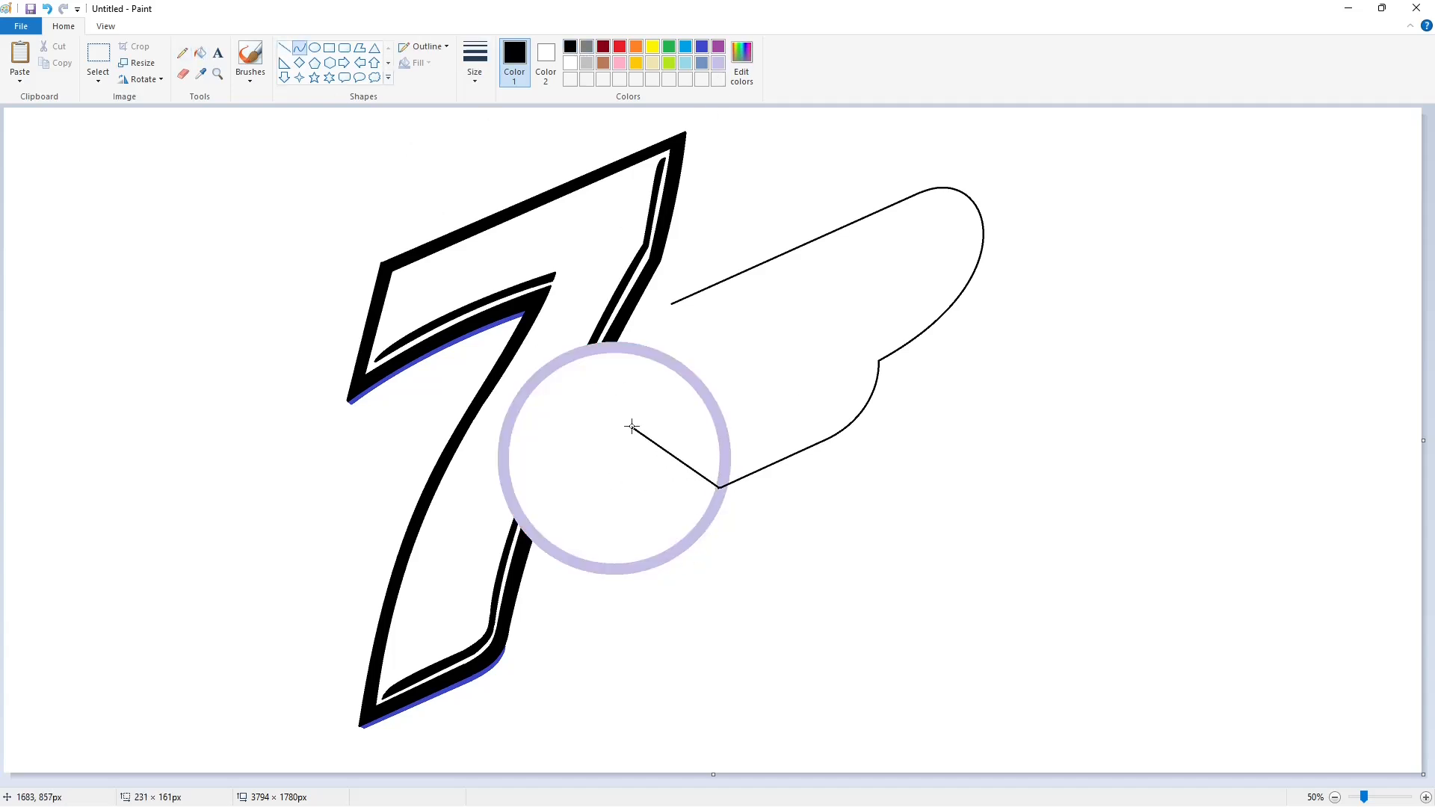
pyautogui.moveTo(682, 468)
pyautogui.mouseDown()
pyautogui.moveTo(666, 505)
pyautogui.moveTo(619, 472)
pyautogui.mouseUp()
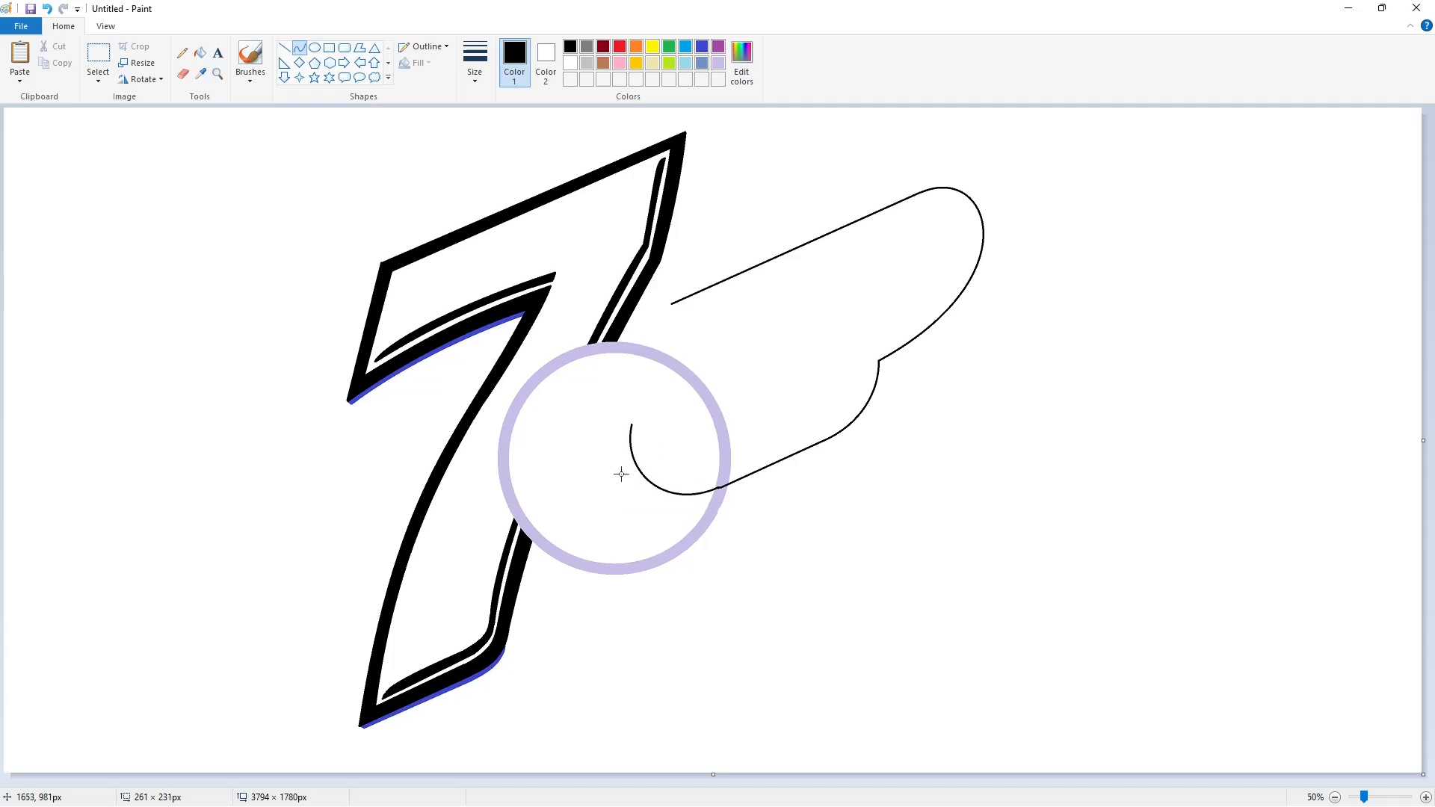
pyautogui.click(284, 48)
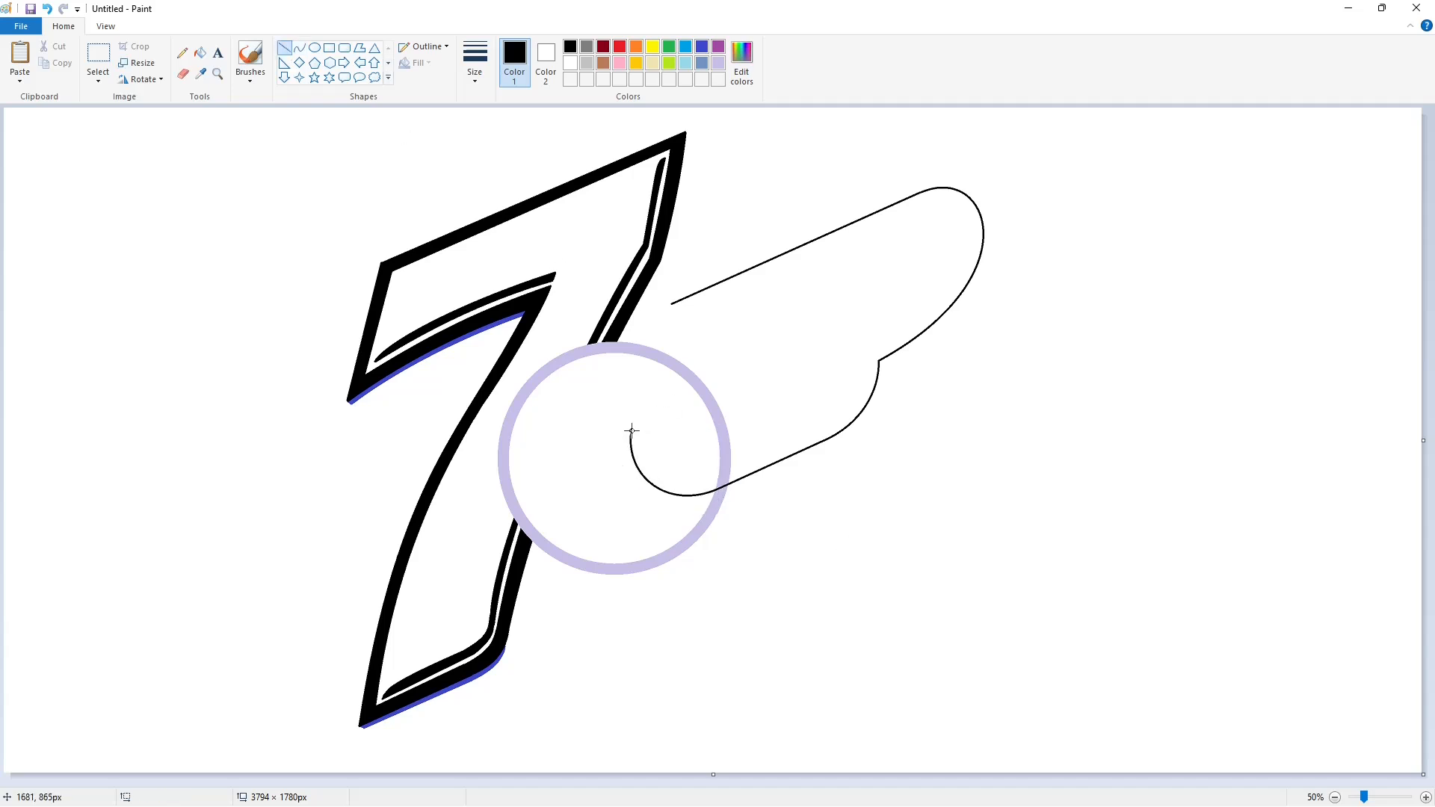
pyautogui.moveTo(632, 430)
pyautogui.mouseDown()
pyautogui.moveTo(653, 323)
pyautogui.moveTo(665, 348)
pyautogui.moveTo(646, 340)
pyautogui.mouseUp()
pyautogui.click(299, 47)
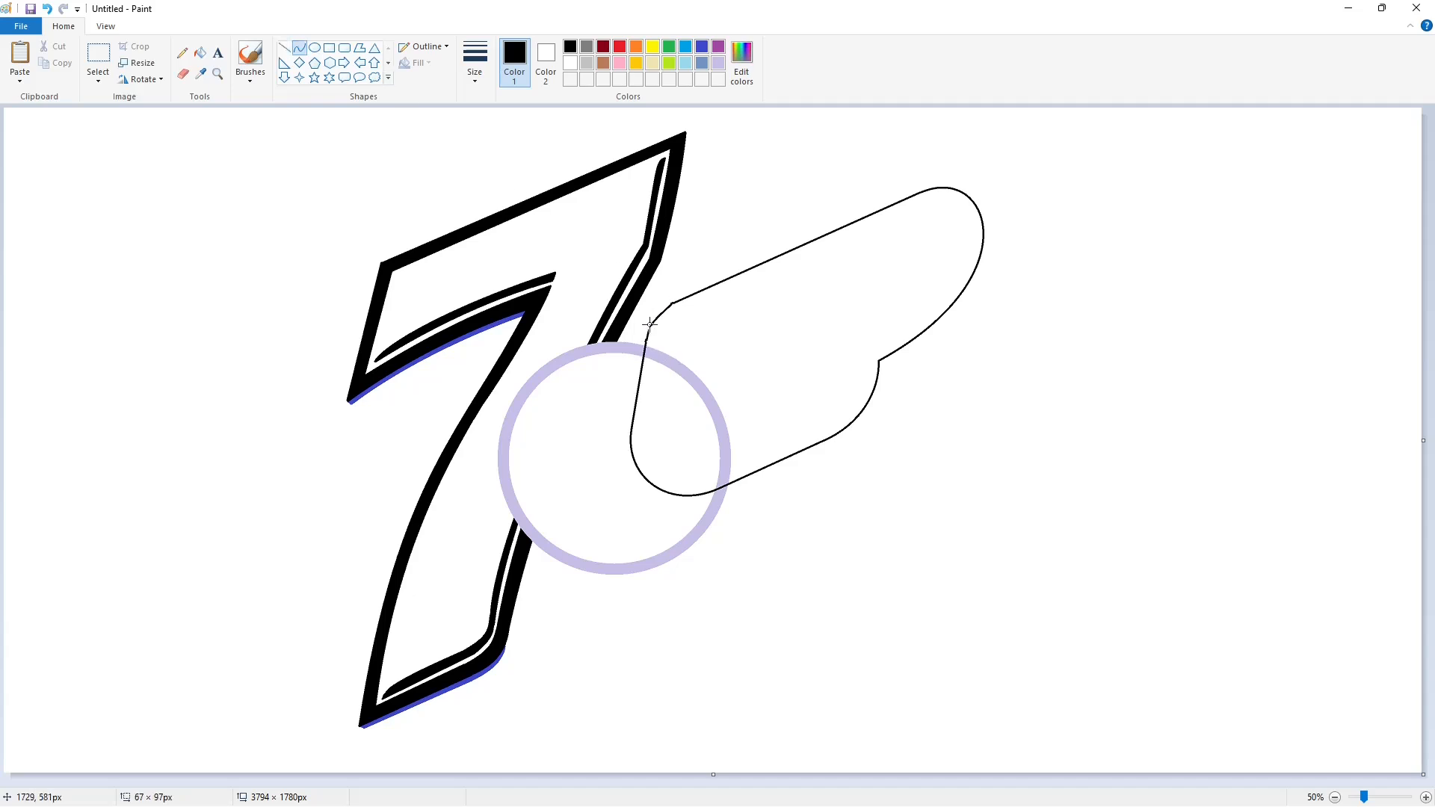
pyautogui.click(657, 310)
# Fill the badge interior white, covering the remaining lavender inside it.
pyautogui.click(718, 327)
pyautogui.click(201, 53)
pyautogui.click(570, 62)
pyautogui.click(727, 368)
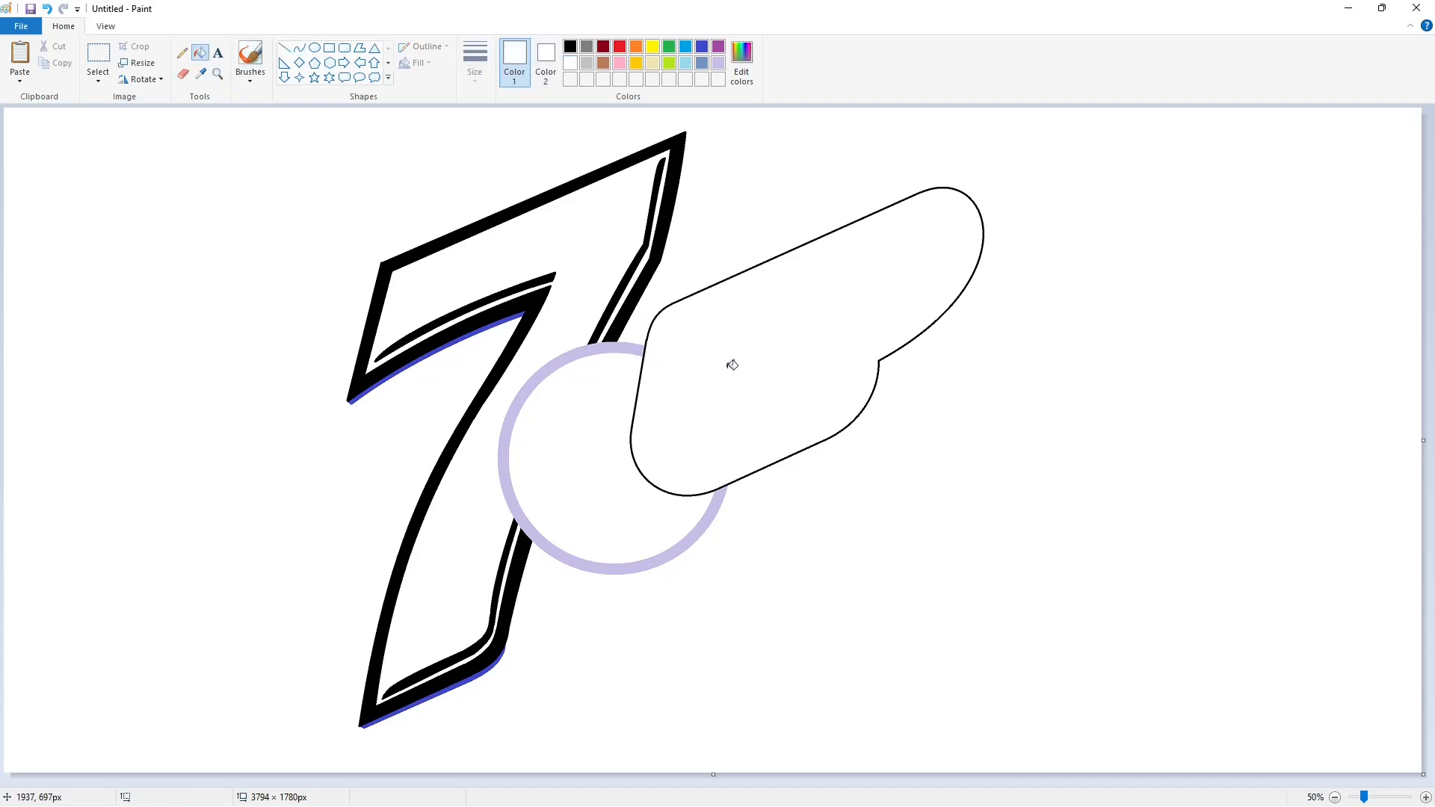
# Draw a black inner line parallel to the badge's top edge with rounded top-left and bottom-left corners.
pyautogui.click(284, 49)
pyautogui.click(570, 46)
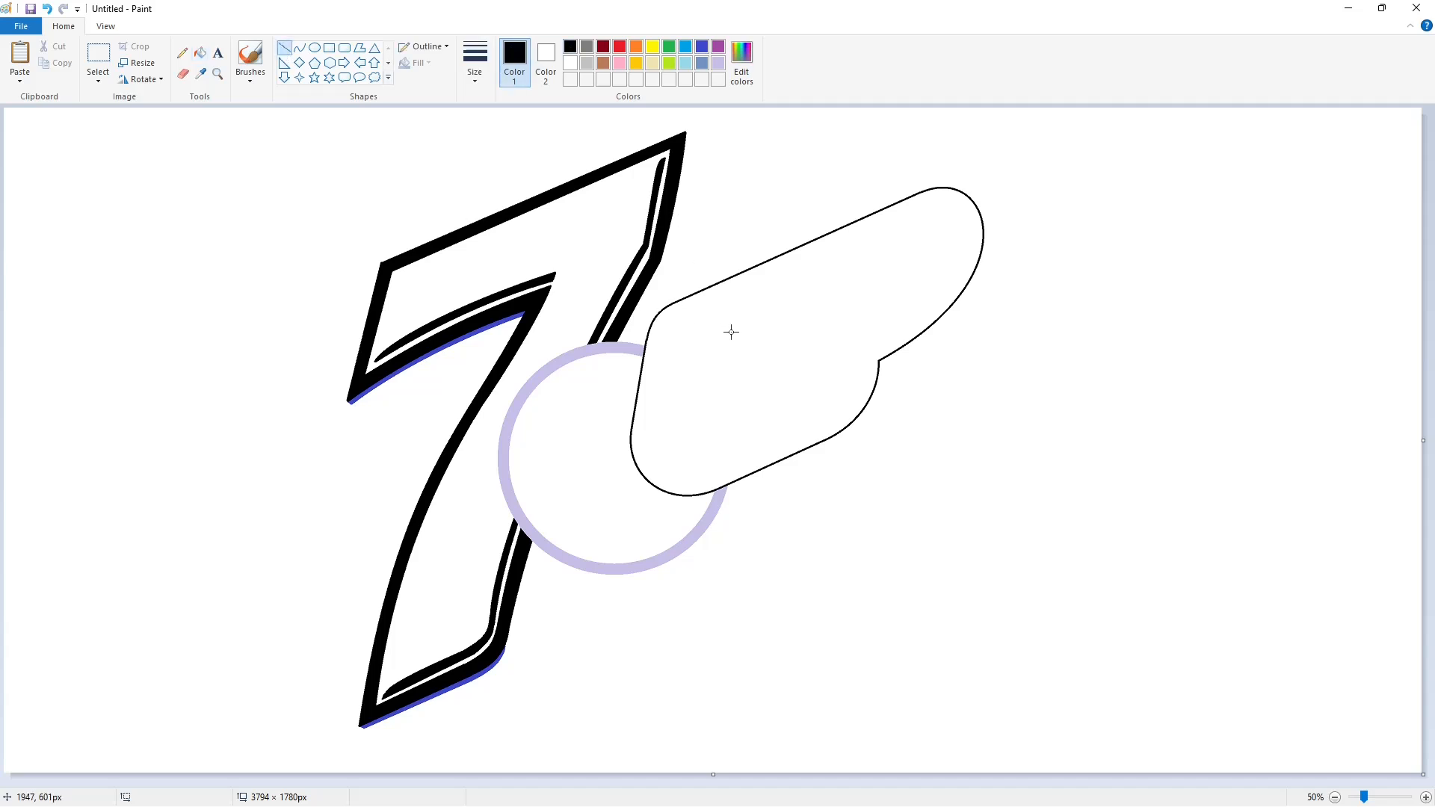
pyautogui.moveTo(681, 311); pyautogui.dragTo(923, 202)
pyautogui.click(304, 52)
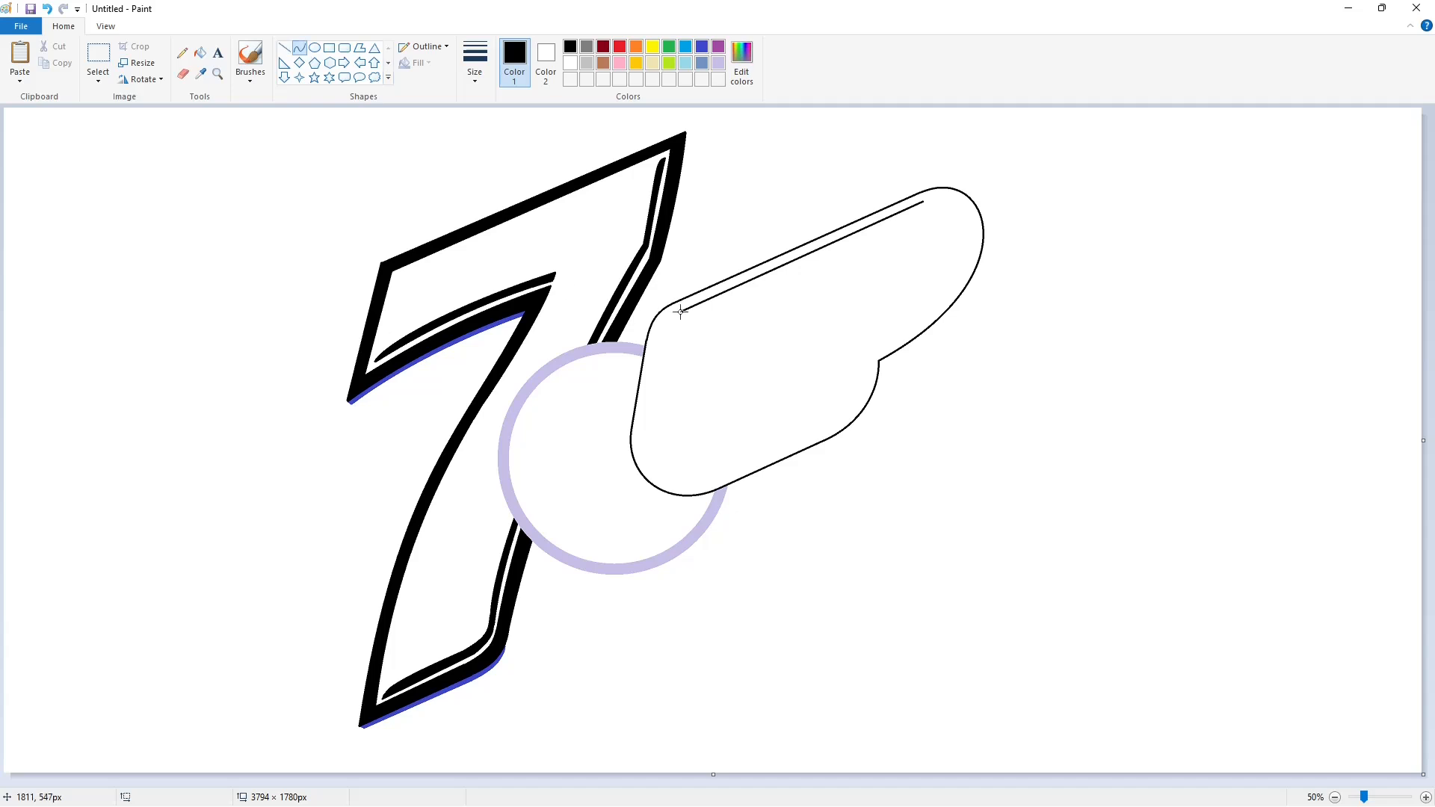
pyautogui.moveTo(681, 311)
pyautogui.mouseDown()
pyautogui.moveTo(652, 360)
pyautogui.moveTo(657, 318)
pyautogui.moveTo(645, 408)
pyautogui.moveTo(709, 481)
pyautogui.mouseUp()
pyautogui.click(284, 47)
pyautogui.click(299, 47)
pyautogui.moveTo(643, 461)
pyautogui.mouseDown()
pyautogui.moveTo(670, 496)
pyautogui.moveTo(770, 453)
pyautogui.moveTo(788, 409)
pyautogui.mouseUp()
# Outline a slanted rounded U shape inside the badge.
pyautogui.moveTo(778, 436); pyautogui.dragTo(780, 447)
pyautogui.moveTo(782, 441)
pyautogui.mouseDown()
pyautogui.moveTo(816, 251)
pyautogui.moveTo(699, 427)
pyautogui.mouseUp()
pyautogui.click(882, 307)
pyautogui.moveTo(717, 312); pyautogui.dragTo(720, 301)
pyautogui.moveTo(699, 428)
pyautogui.mouseDown()
pyautogui.moveTo(726, 434)
pyautogui.moveTo(705, 464)
pyautogui.moveTo(721, 464)
pyautogui.moveTo(748, 304)
pyautogui.moveTo(766, 277)
pyautogui.mouseUp()
pyautogui.click(789, 464)
pyautogui.click(285, 49)
pyautogui.click(299, 48)
pyautogui.click(199, 52)
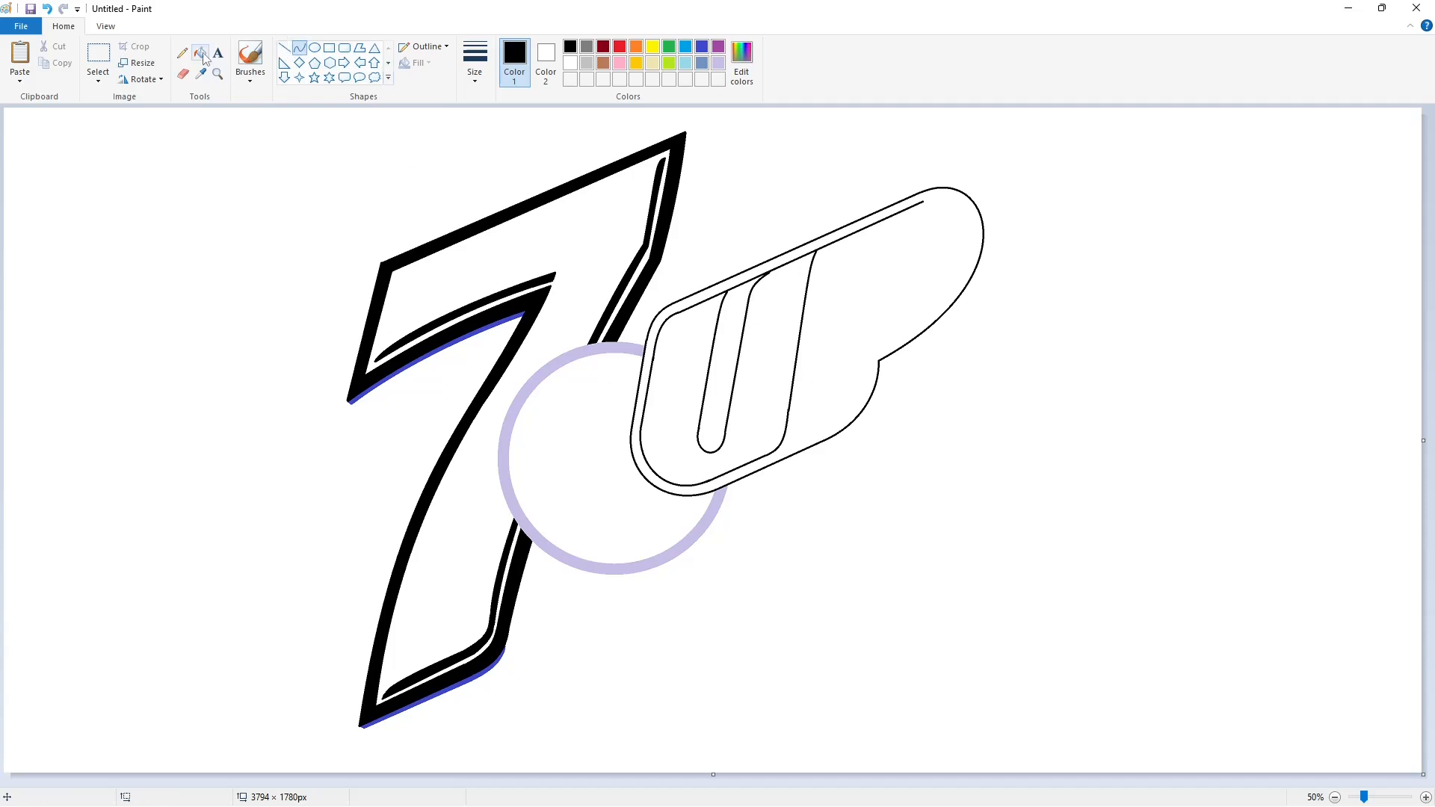
# Fill the U black, zoom in, and cut it from the inner outline with short white lines.
pyautogui.click(681, 364)
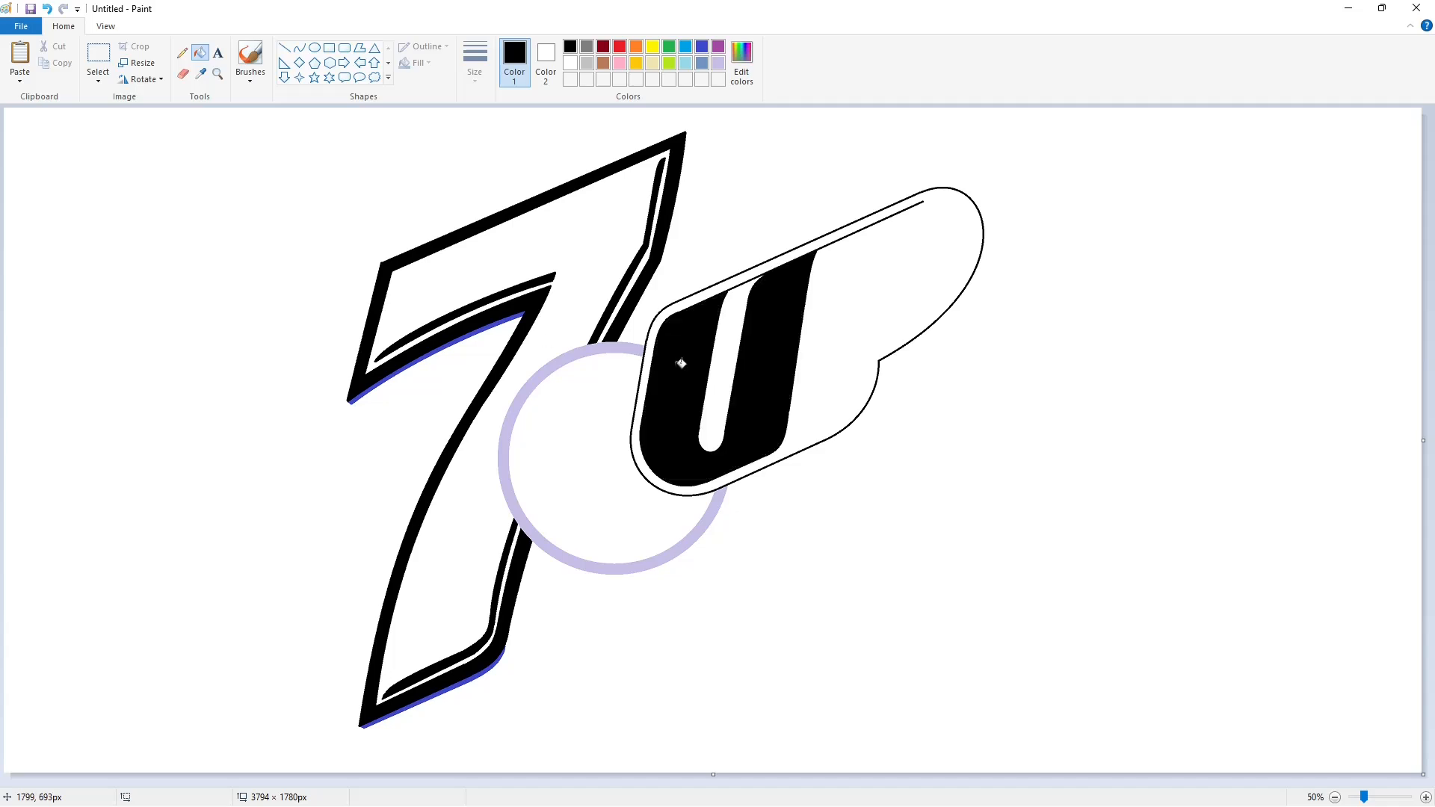
pyautogui.click(1426, 797)
pyautogui.moveTo(615, 781); pyautogui.dragTo(980, 782)
pyautogui.click(285, 48)
pyautogui.click(571, 62)
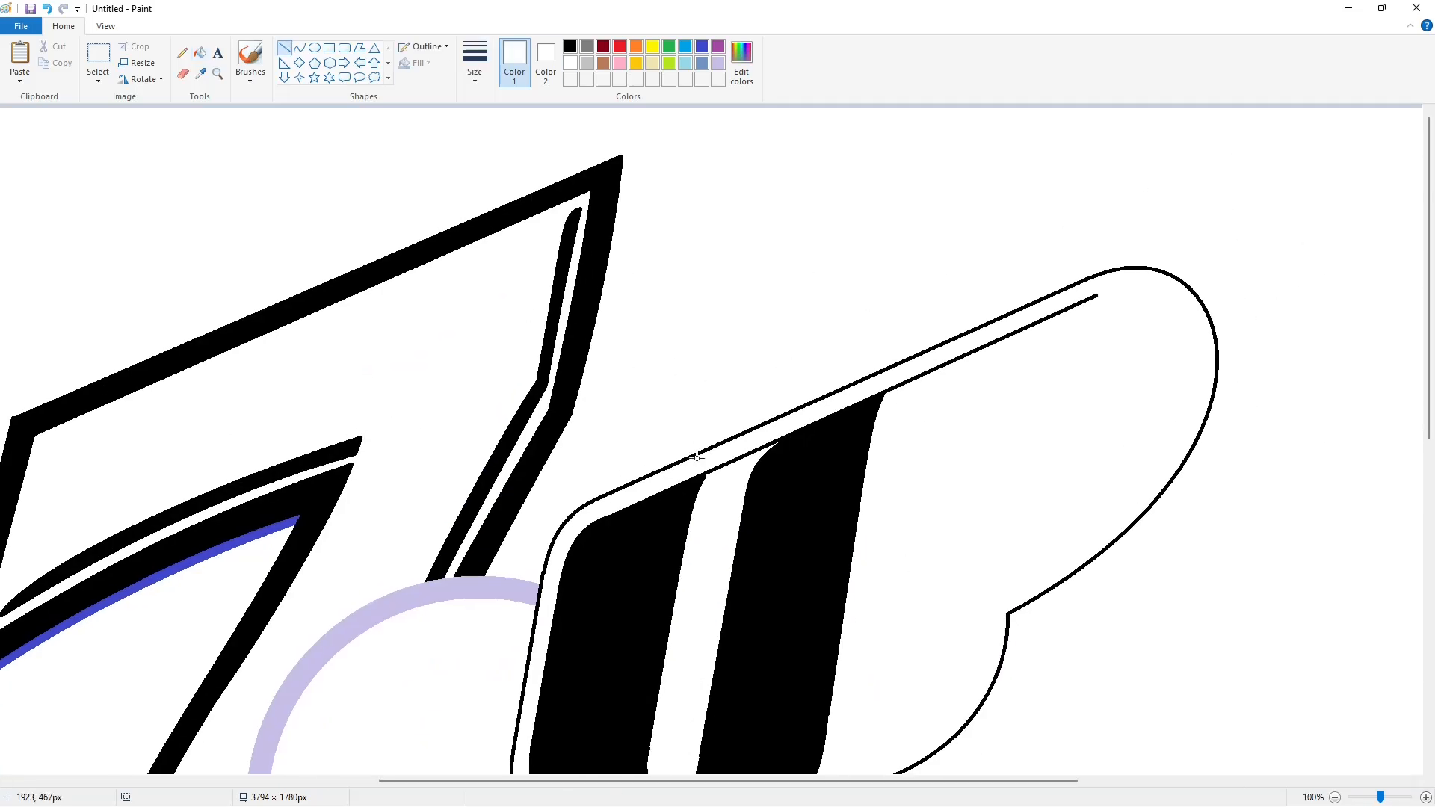
pyautogui.moveTo(714, 459)
pyautogui.mouseDown()
pyautogui.moveTo(704, 483)
pyautogui.moveTo(713, 463)
pyautogui.mouseUp()
pyautogui.click(837, 457)
pyautogui.click(837, 473)
pyautogui.moveTo(884, 405); pyautogui.dragTo(893, 382)
pyautogui.click(947, 392)
pyautogui.moveTo(764, 452); pyautogui.dragTo(798, 423)
pyautogui.click(945, 445)
pyautogui.click(967, 465)
# Turn the black sliver under the badge's outline white.
pyautogui.scroll(-2, 967, 475)
pyautogui.click(199, 52)
pyautogui.click(735, 288)
pyautogui.scroll(2, 672, 277)
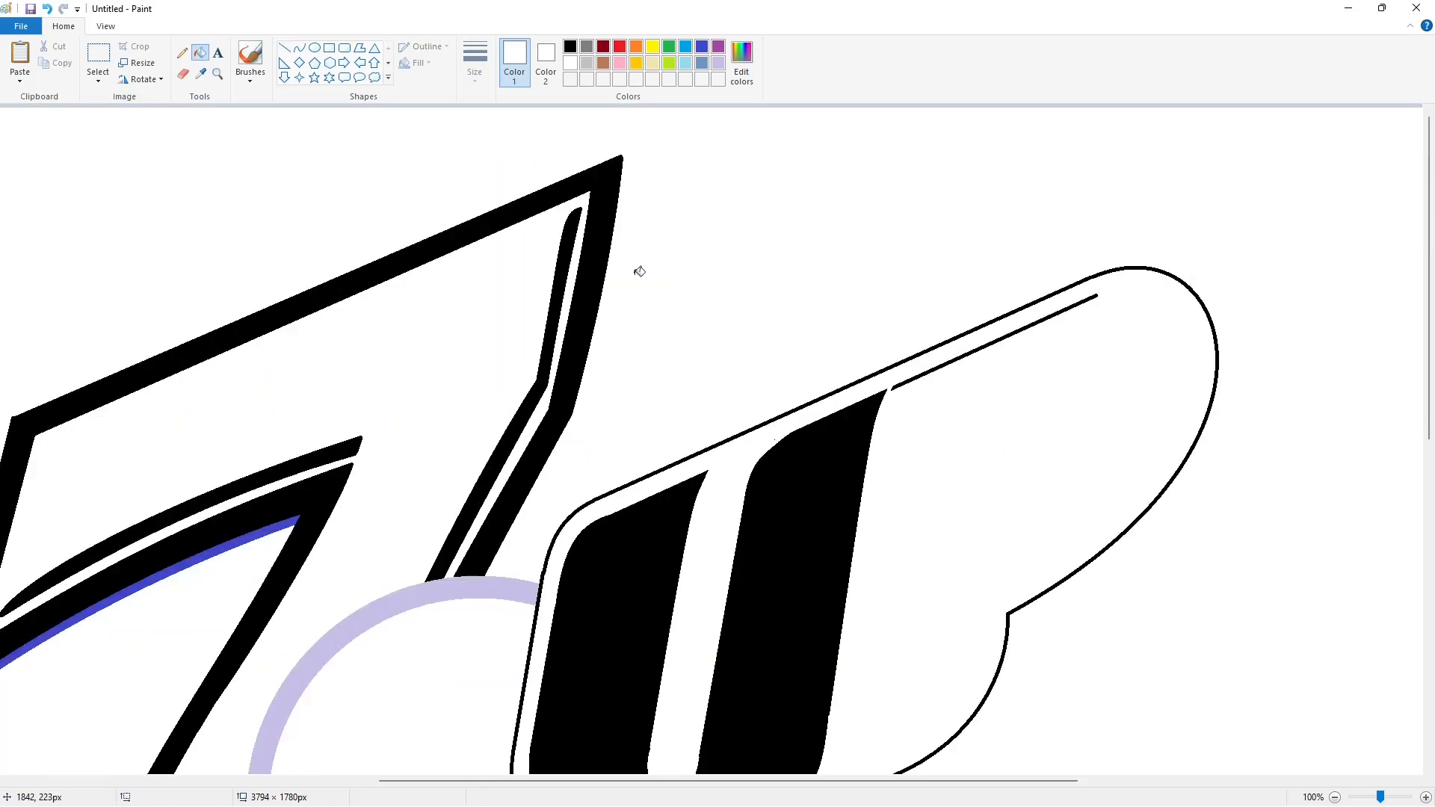
pyautogui.click(284, 47)
# Fill the U lavender and zoom back out to the whole logo.
pyautogui.scroll(-2, 911, 450)
pyautogui.click(570, 47)
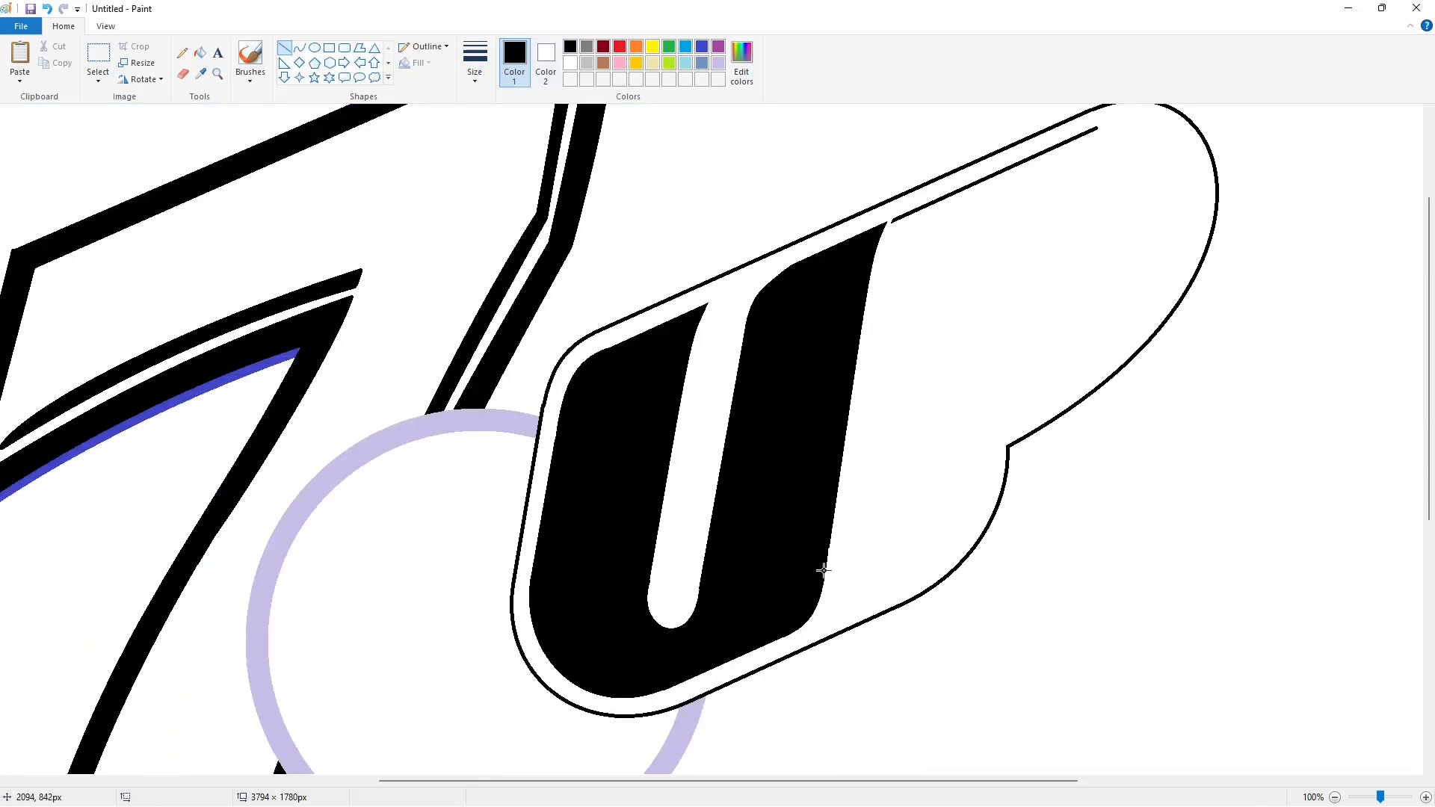
pyautogui.click(199, 52)
pyautogui.click(718, 63)
pyautogui.click(749, 351)
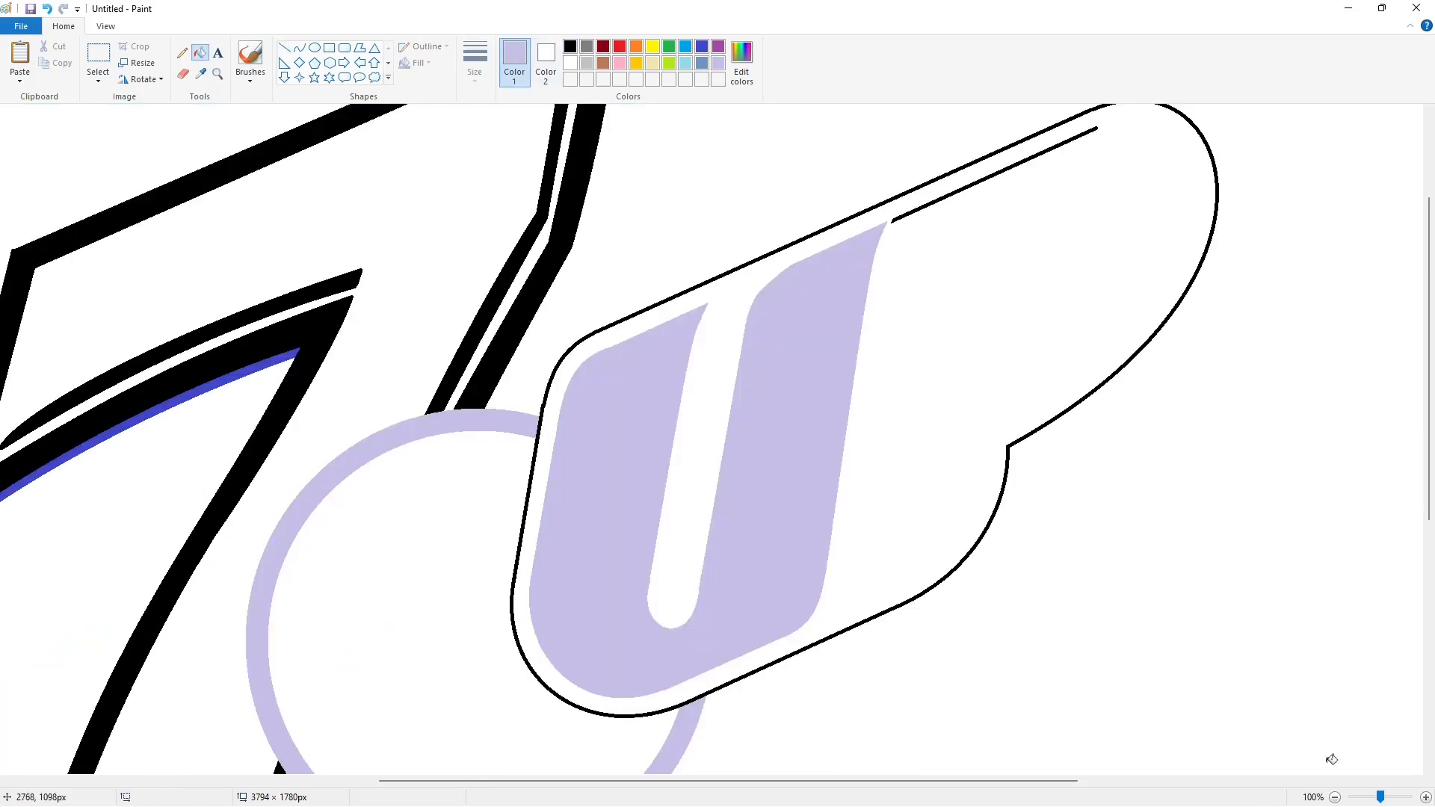
pyautogui.click(1334, 798)
pyautogui.click(300, 47)
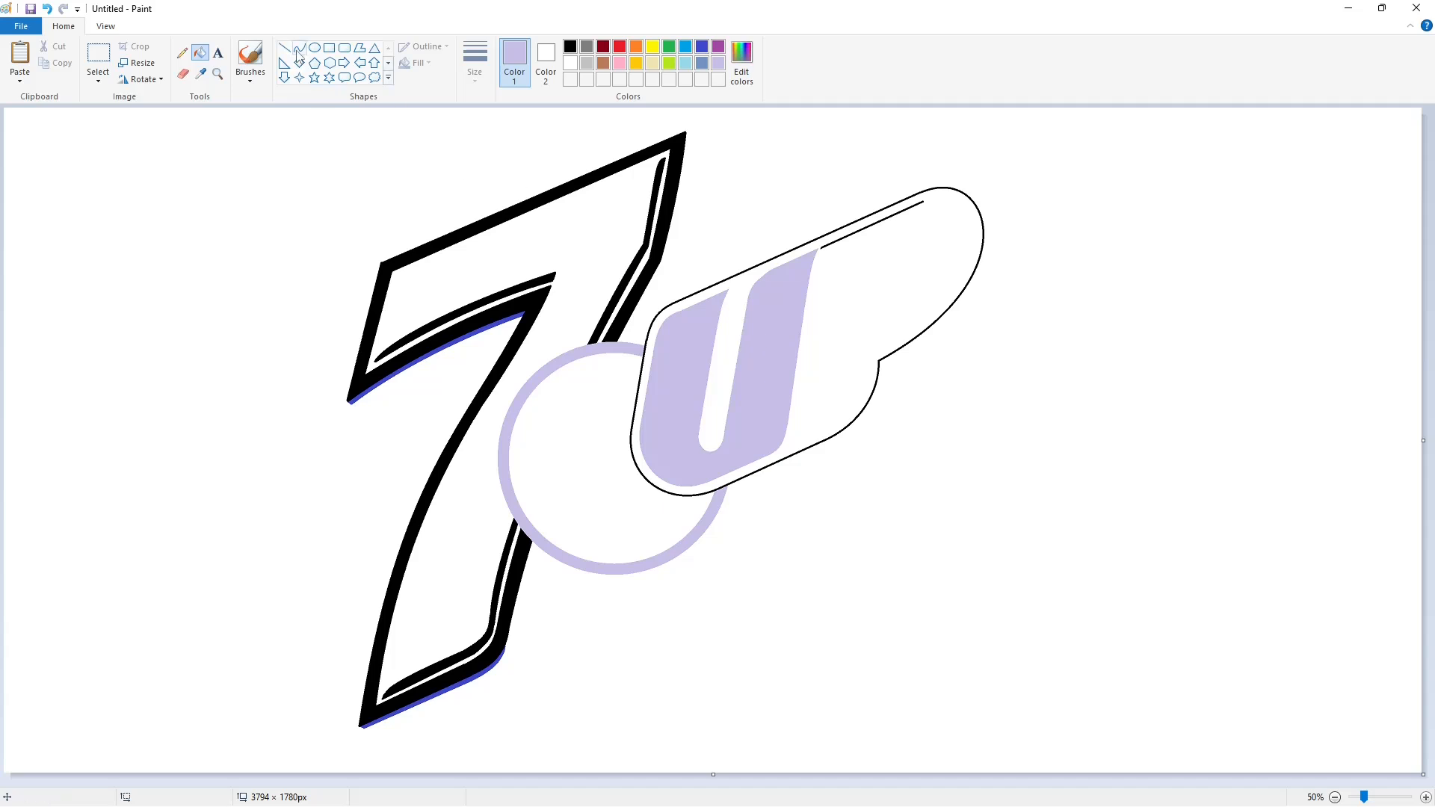
pyautogui.click(570, 47)
# Switch to a thin line width and draw thin curves along the U's inner left edge.
pyautogui.click(481, 77)
pyautogui.click(508, 135)
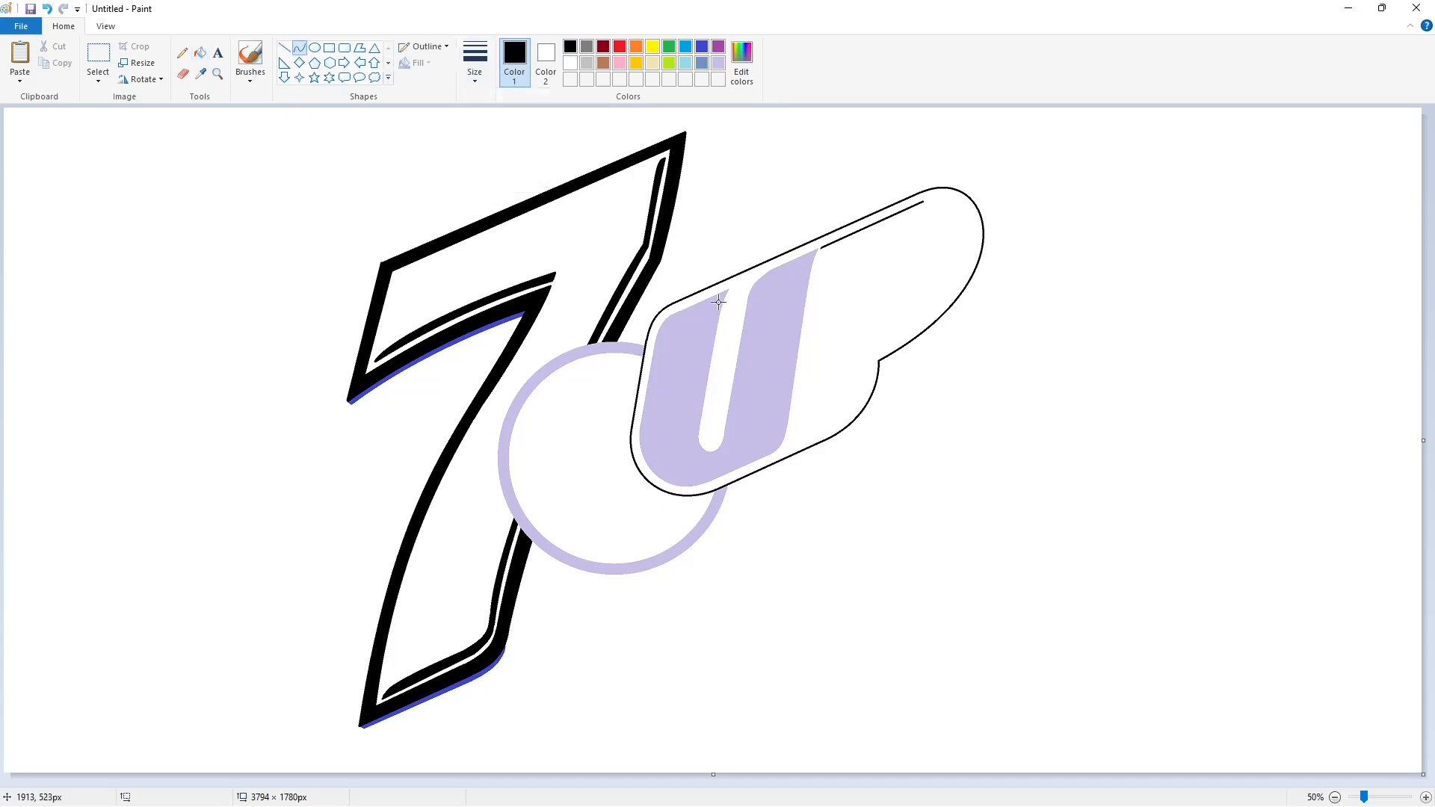
pyautogui.moveTo(718, 303); pyautogui.dragTo(697, 407)
pyautogui.moveTo(711, 337); pyautogui.dragTo(712, 320)
pyautogui.click(777, 362)
pyautogui.moveTo(696, 410); pyautogui.dragTo(693, 431)
pyautogui.click(741, 425)
# Retrace the U's inner left edge with a thin curve and fill the sliver black.
pyautogui.moveTo(718, 303); pyautogui.dragTo(691, 409)
pyautogui.moveTo(713, 337); pyautogui.dragTo(707, 312)
pyautogui.click(695, 435)
pyautogui.moveTo(690, 410); pyautogui.dragTo(691, 434)
pyautogui.click(200, 53)
pyautogui.click(702, 358)
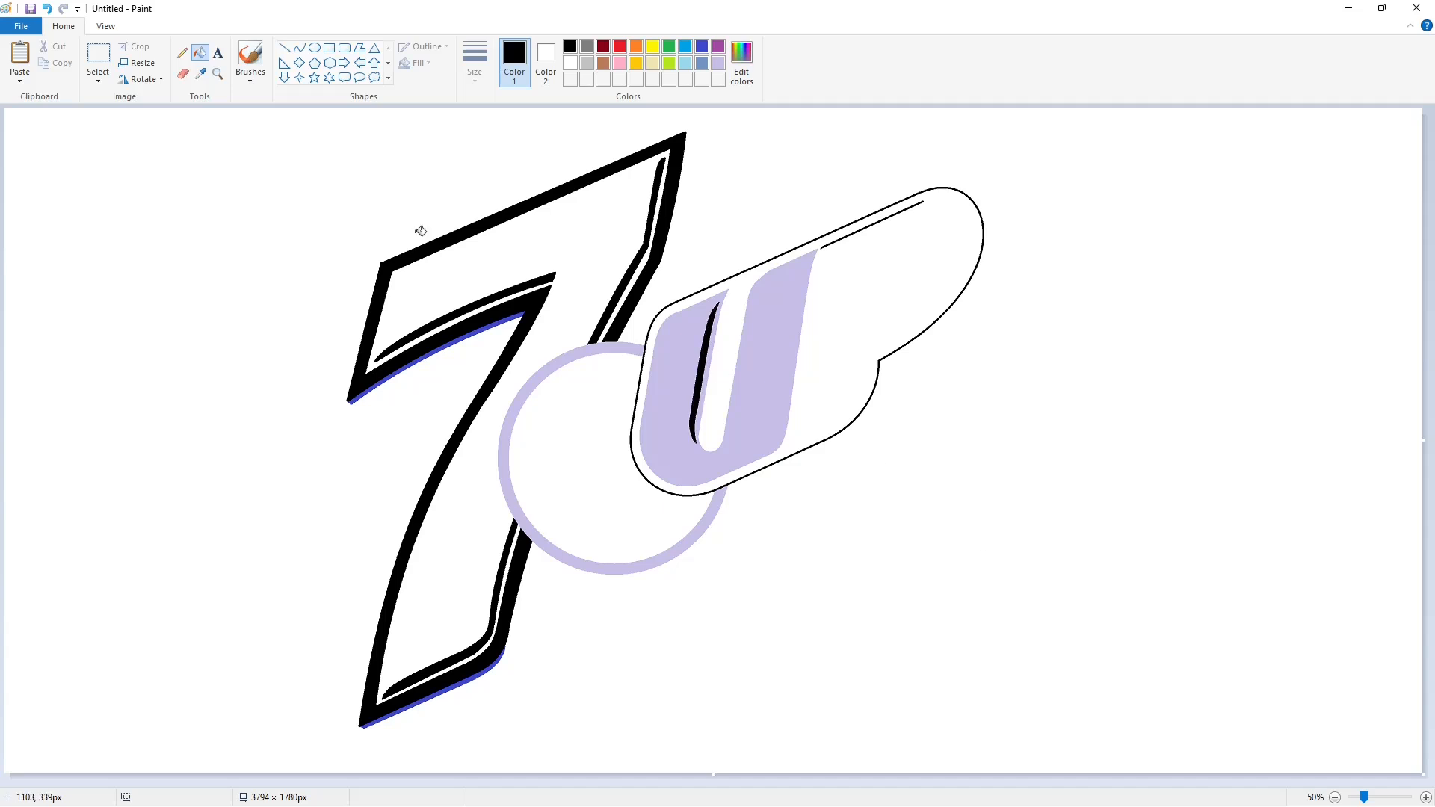
# Draw a thin curved shadow line down the U's right edge.
pyautogui.click(299, 48)
pyautogui.click(284, 48)
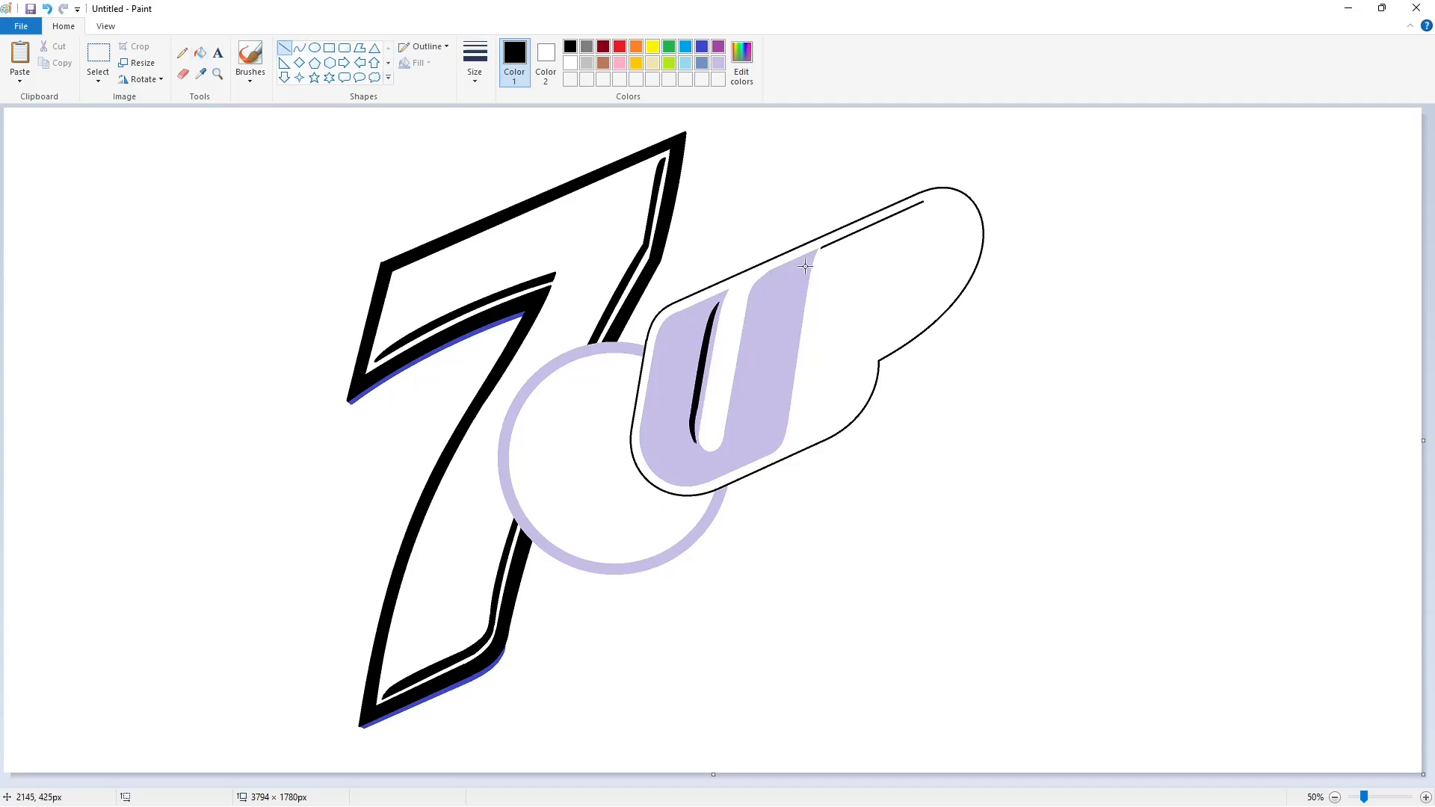
pyautogui.moveTo(808, 260); pyautogui.dragTo(784, 416)
pyautogui.click(299, 47)
pyautogui.moveTo(804, 262); pyautogui.dragTo(778, 416)
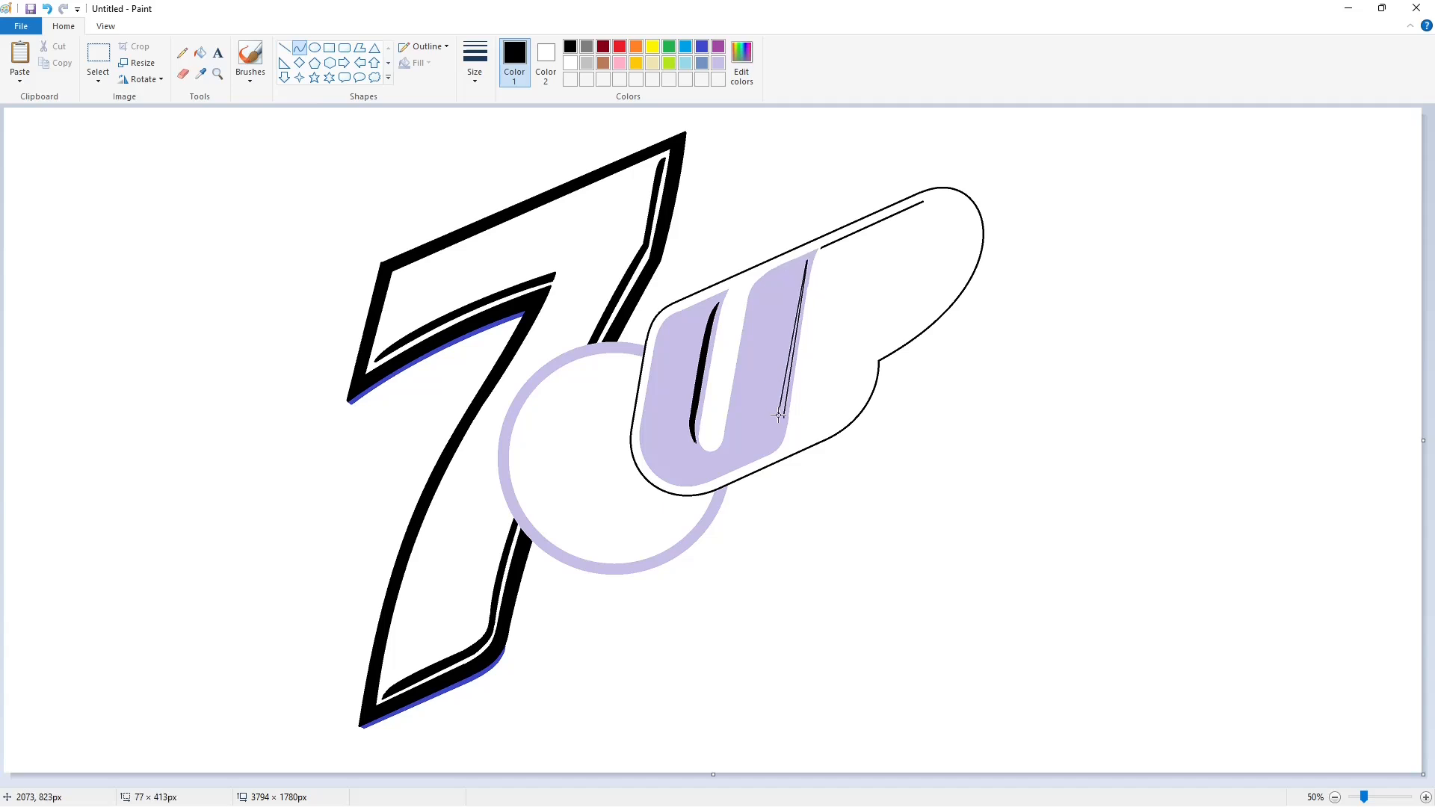
pyautogui.click(795, 288)
pyautogui.click(797, 289)
pyautogui.click(830, 294)
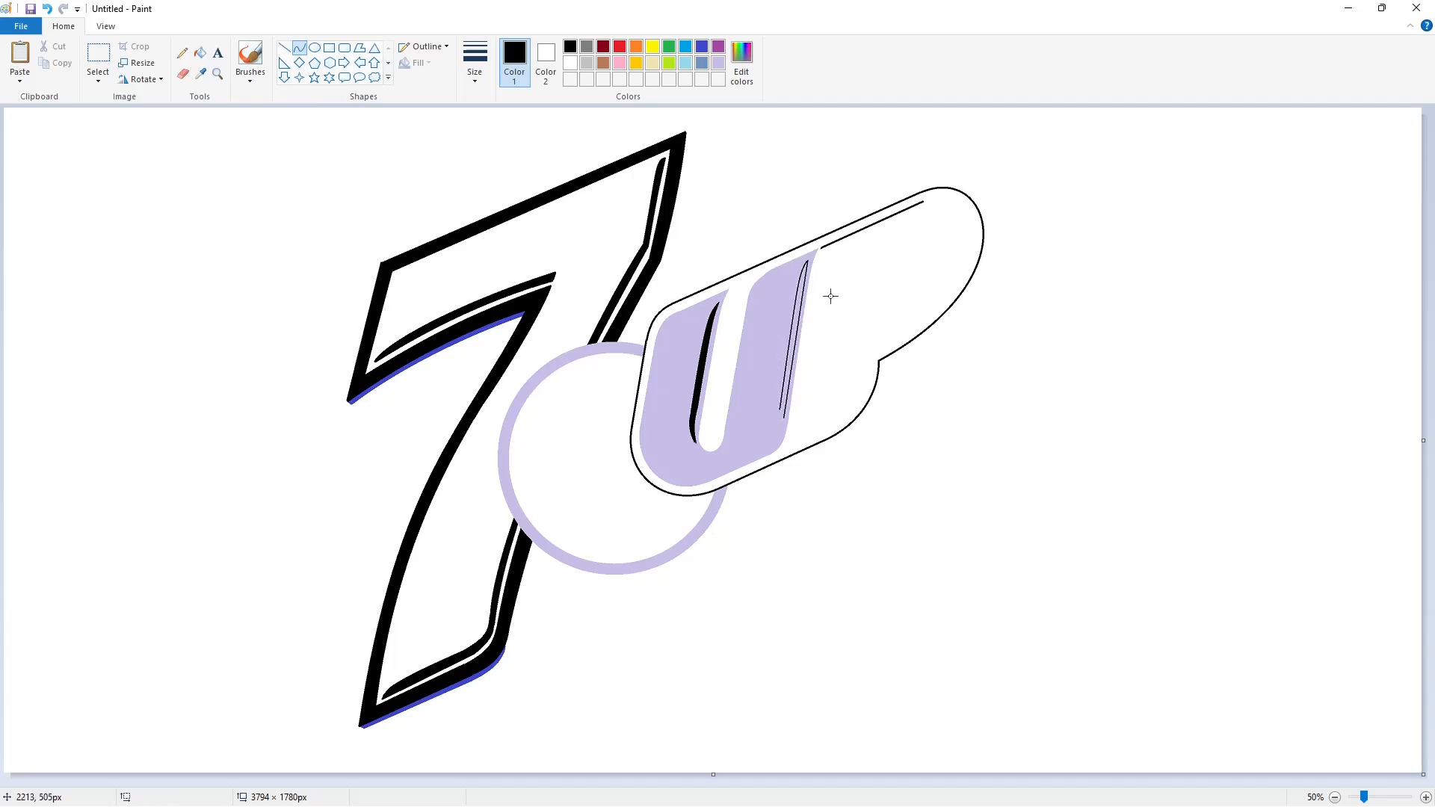
# Curve the shadow around the U's lower right corner and along its bottom.
pyautogui.moveTo(784, 418); pyautogui.dragTo(756, 453)
pyautogui.click(779, 436)
pyautogui.click(781, 437)
pyautogui.click(832, 445)
pyautogui.click(284, 48)
pyautogui.moveTo(759, 452)
pyautogui.mouseDown()
pyautogui.moveTo(710, 475)
pyautogui.moveTo(651, 462)
pyautogui.moveTo(673, 480)
pyautogui.mouseUp()
pyautogui.click(300, 48)
pyautogui.click(673, 481)
pyautogui.click(776, 436)
pyautogui.moveTo(769, 425)
pyautogui.mouseDown()
pyautogui.moveTo(776, 436)
pyautogui.moveTo(710, 468)
pyautogui.moveTo(656, 465)
pyautogui.moveTo(679, 476)
pyautogui.mouseUp()
# Arc the bottom shadow segment and fill the gap between the U's outlines black.
pyautogui.click(822, 437)
pyautogui.click(285, 48)
pyautogui.click(299, 48)
pyautogui.click(678, 476)
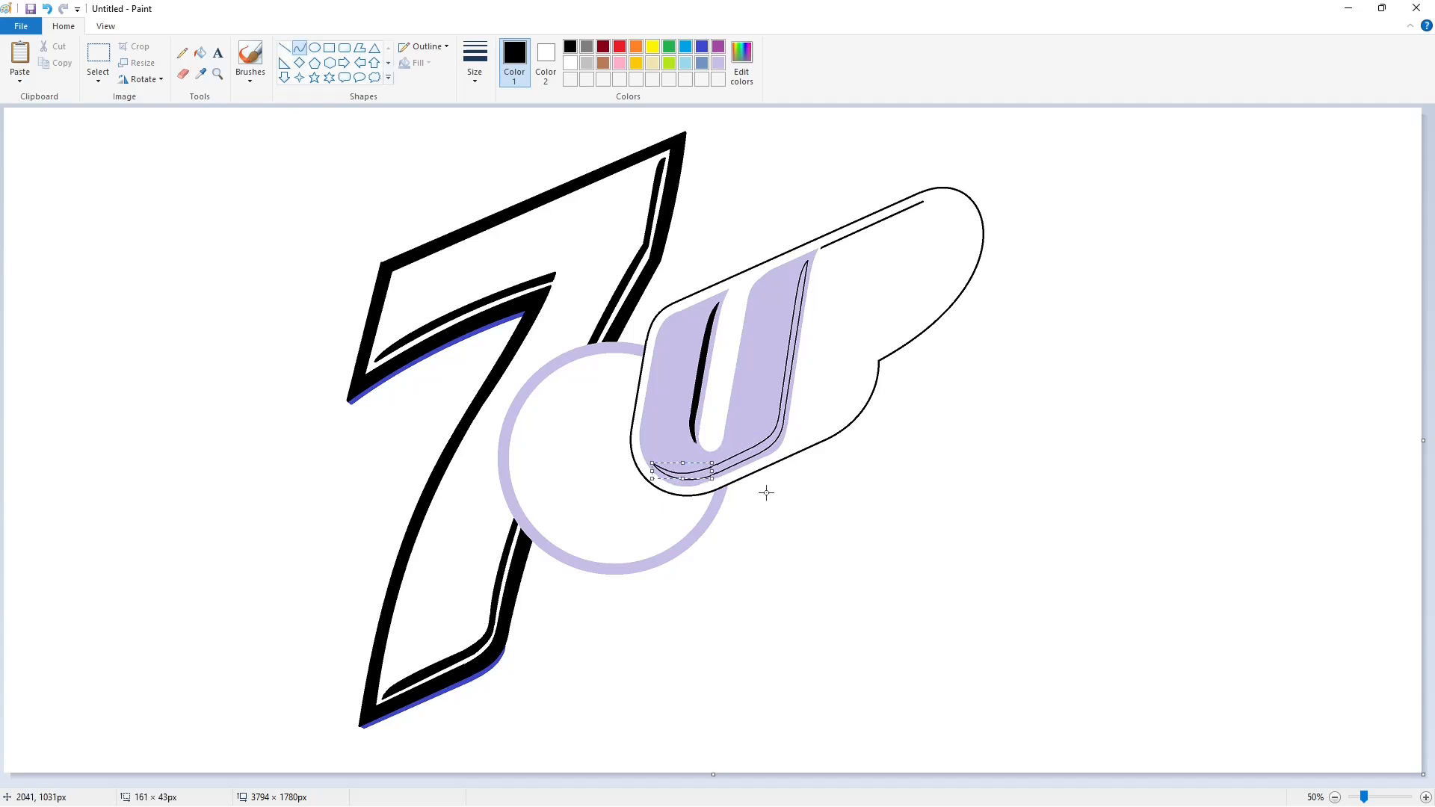
pyautogui.click(765, 491)
pyautogui.click(200, 52)
pyautogui.click(792, 366)
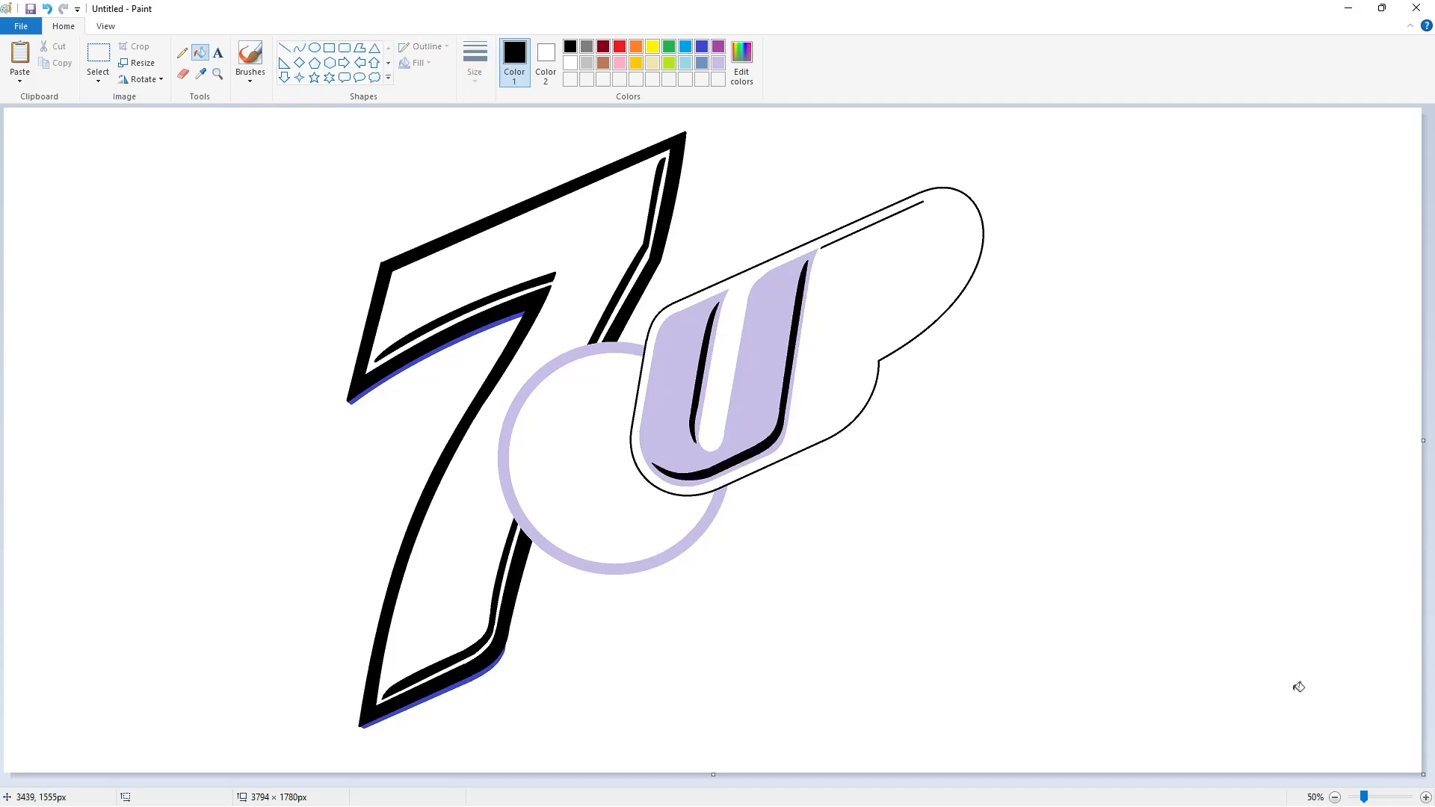
# Zoom in and patch the U's right edge with a short black line.
pyautogui.click(1425, 796)
pyautogui.click(284, 48)
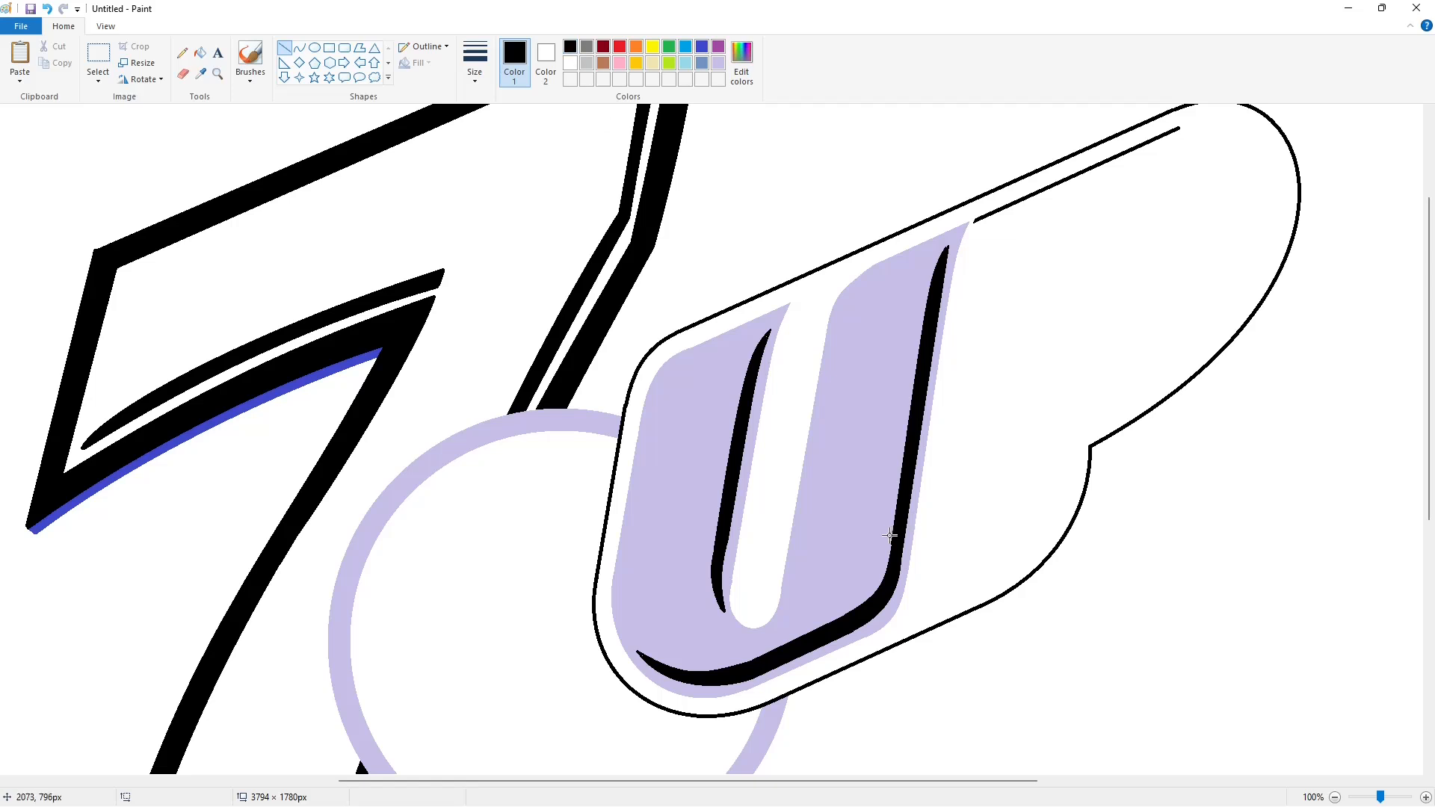
pyautogui.moveTo(890, 535); pyautogui.dragTo(887, 557)
pyautogui.keyDown('ctrl'); pyautogui.scroll(-1, 1159, 655); pyautogui.keyUp('ctrl')
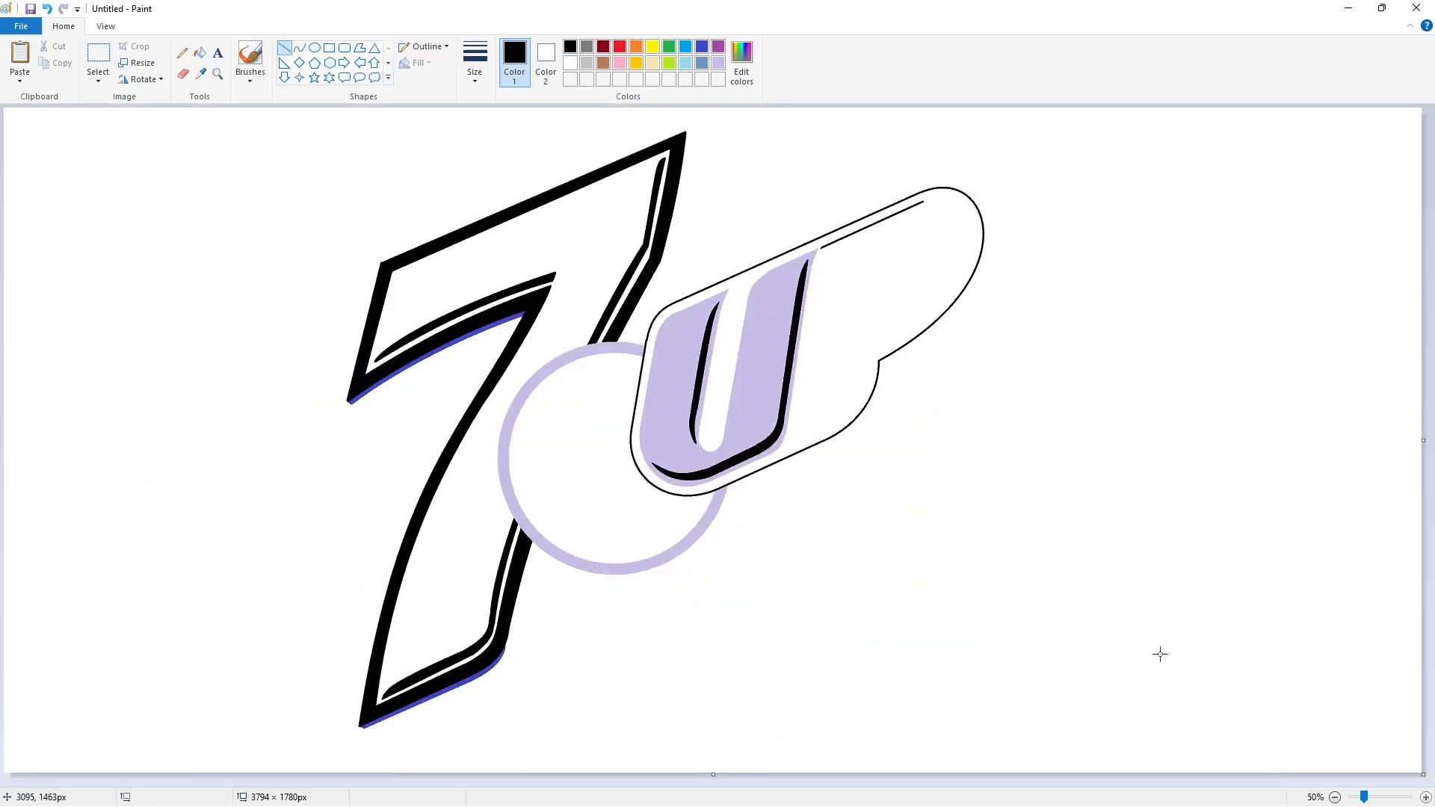
# Set up the Curve tool with black as the drawing colour.
pyautogui.click(300, 47)
pyautogui.click(719, 49)
pyautogui.click(200, 53)
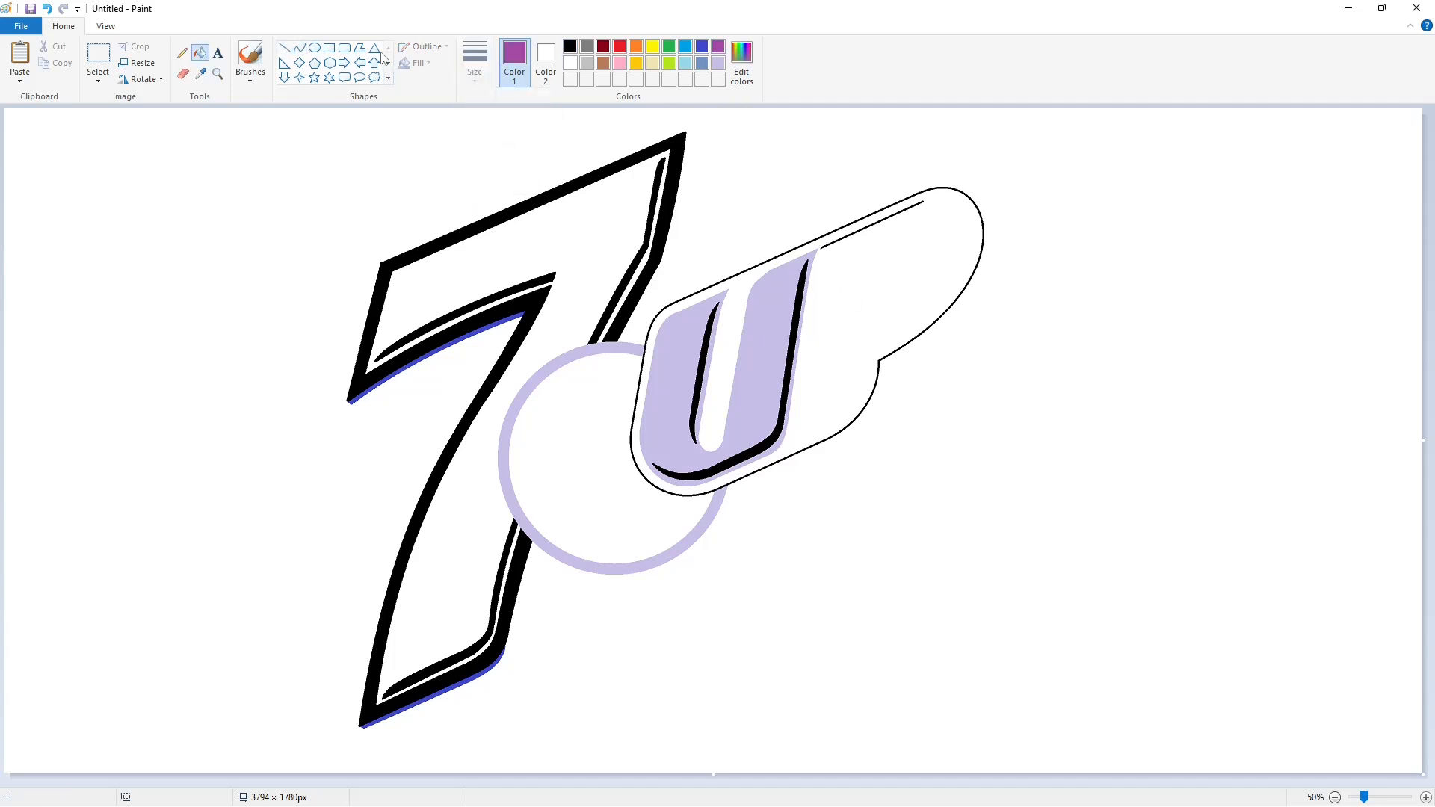
pyautogui.click(300, 48)
pyautogui.click(570, 47)
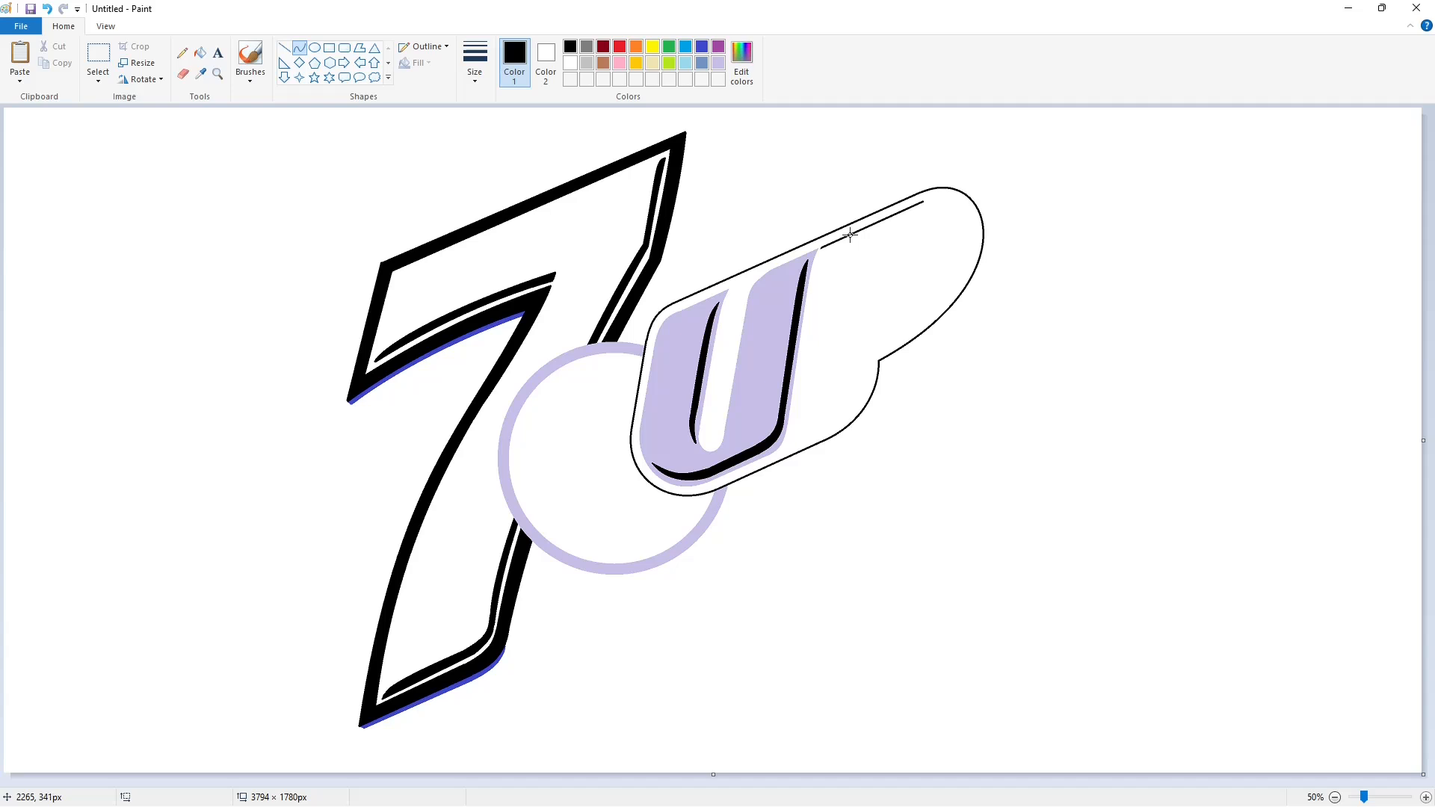
# Draw an inner arc parallel to the outline down the badge's rounded right end.
pyautogui.moveTo(927, 204); pyautogui.dragTo(870, 349)
pyautogui.moveTo(909, 262)
pyautogui.mouseDown()
pyautogui.moveTo(987, 182)
pyautogui.moveTo(1002, 288)
pyautogui.mouseUp()
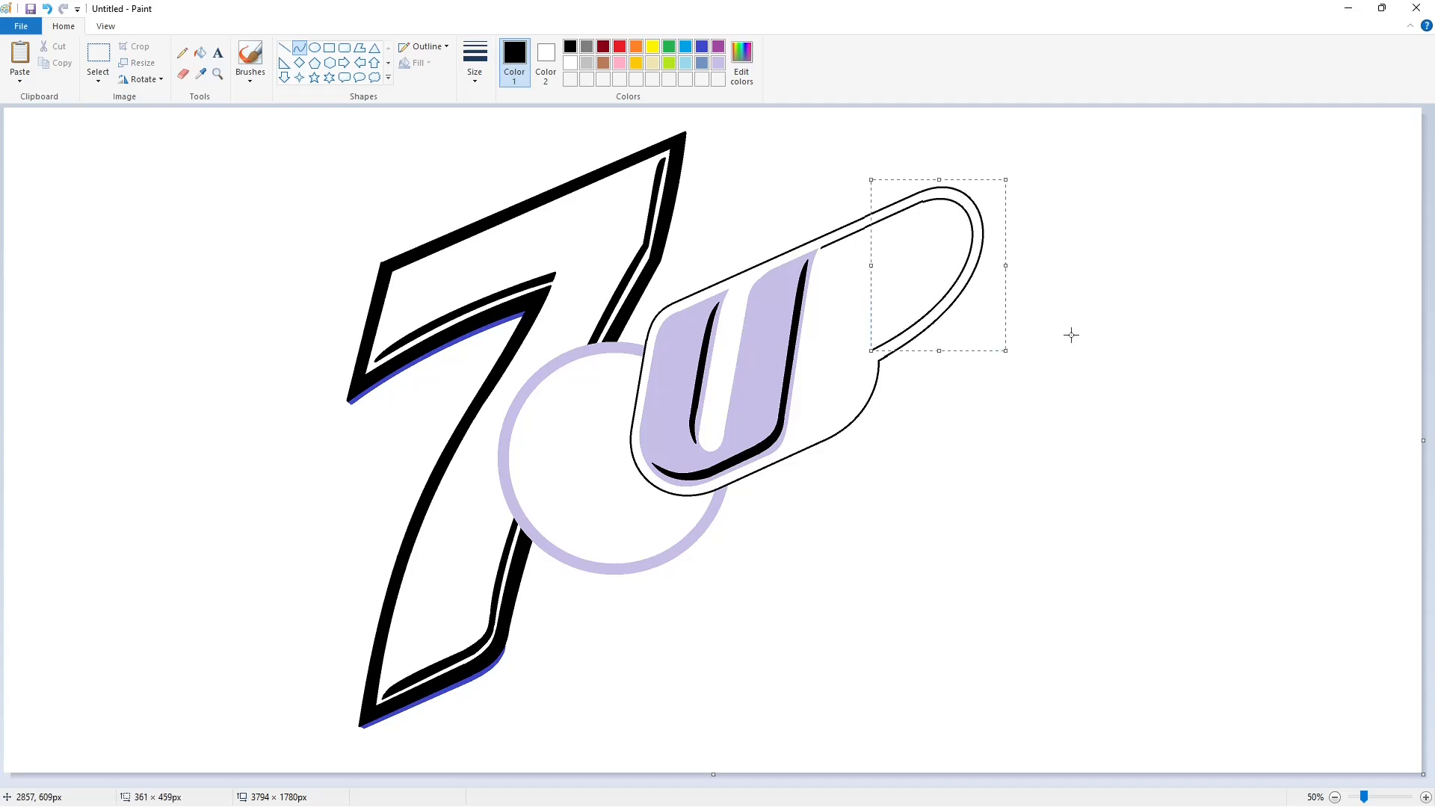
pyautogui.hotkey('ctrl', 'z')
pyautogui.moveTo(922, 202); pyautogui.dragTo(870, 349)
pyautogui.moveTo(896, 276)
pyautogui.mouseDown()
pyautogui.moveTo(980, 182)
pyautogui.moveTo(1017, 335)
pyautogui.mouseUp()
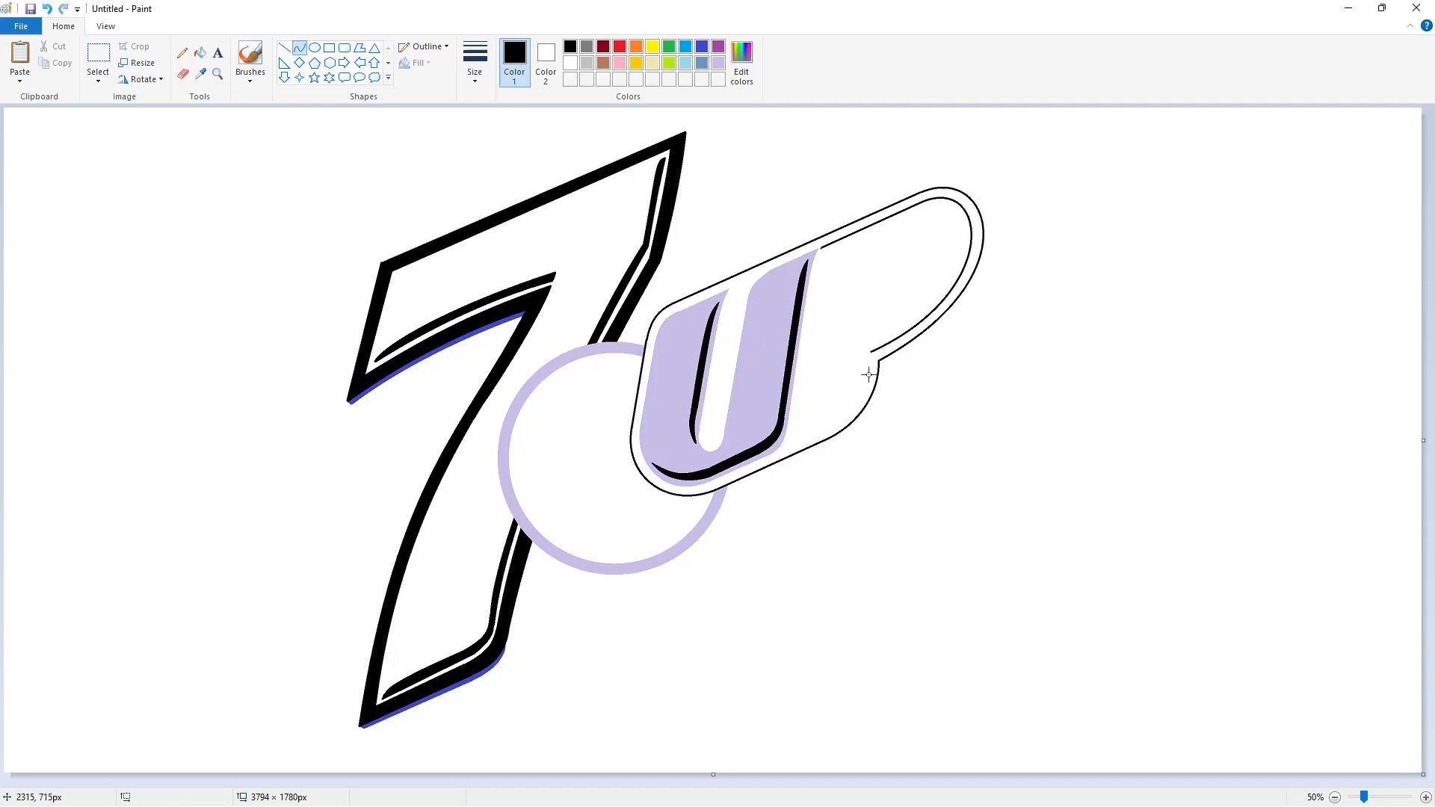
# Continue the inner line down into the notch, redrawing the arc bending outward.
pyautogui.moveTo(869, 351)
pyautogui.mouseDown()
pyautogui.moveTo(834, 425)
pyautogui.moveTo(866, 403)
pyautogui.mouseUp()
pyautogui.hotkey('ctrl', 'z')
pyautogui.moveTo(870, 351)
pyautogui.mouseDown()
pyautogui.moveTo(834, 423)
pyautogui.moveTo(863, 388)
pyautogui.moveTo(859, 412)
pyautogui.moveTo(798, 441)
pyautogui.moveTo(825, 273)
pyautogui.mouseUp()
pyautogui.click(281, 52)
pyautogui.hotkey('ctrl', 'z')
pyautogui.click(302, 49)
# Curve the stroke along the P's stem, then try and undo a purple fill.
pyautogui.click(805, 418)
pyautogui.click(805, 418)
pyautogui.click(986, 443)
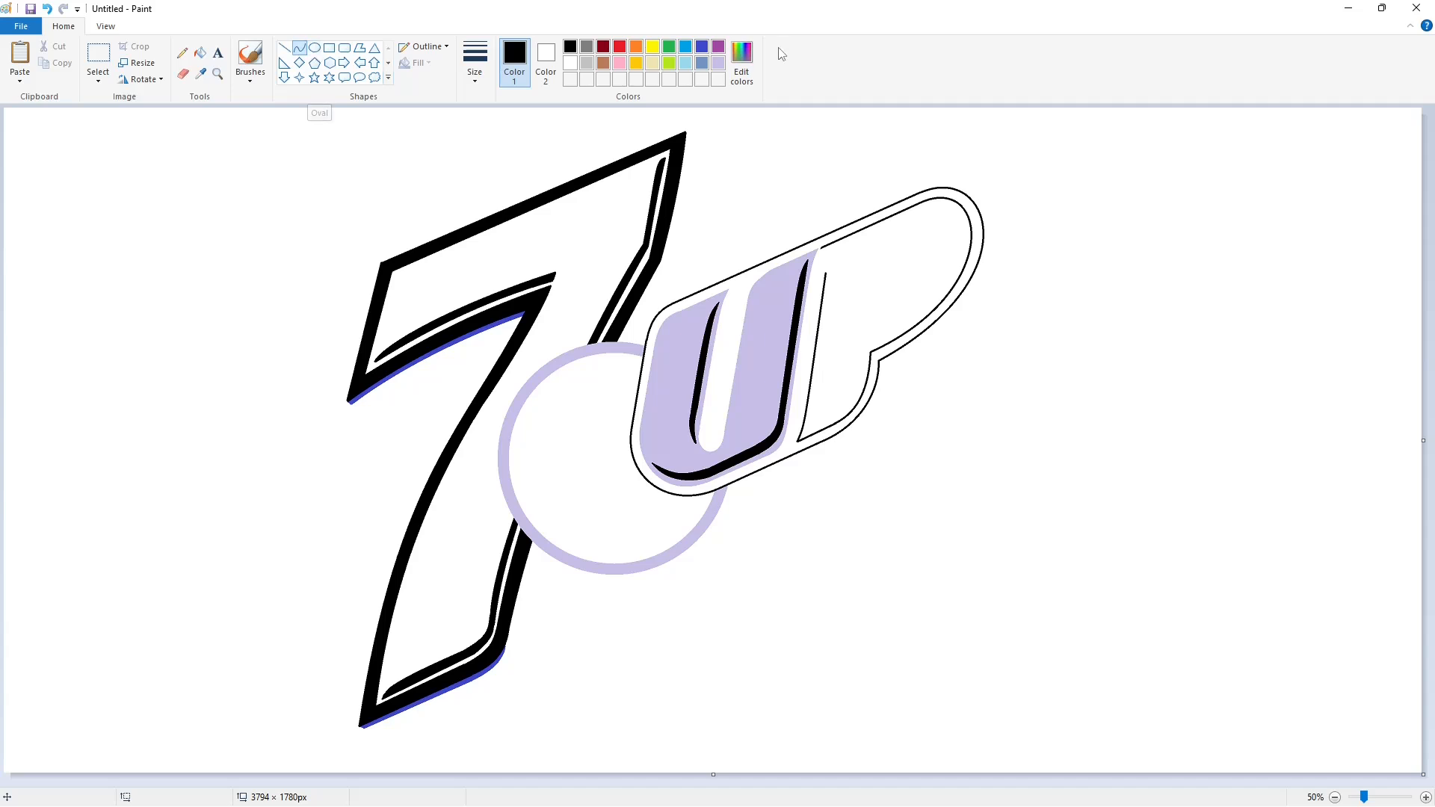
pyautogui.click(718, 47)
pyautogui.click(200, 53)
pyautogui.click(960, 203)
pyautogui.hotkey('ctrl', 'z')
# Draw the P's smooth black curved top edge.
pyautogui.click(300, 47)
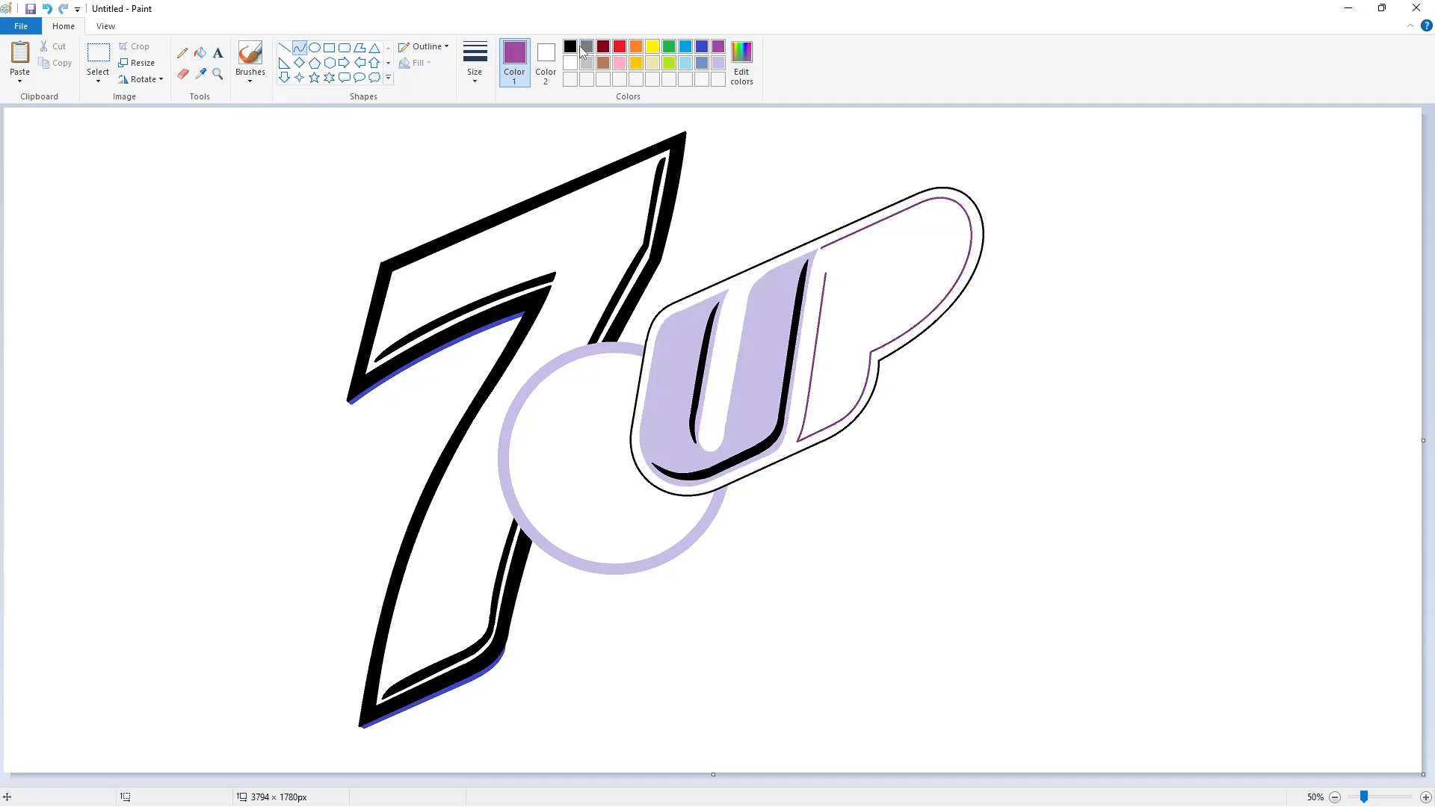
pyautogui.click(570, 46)
pyautogui.moveTo(825, 273); pyautogui.dragTo(852, 234)
pyautogui.hotkey('ctrl', 'z')
pyautogui.hotkey('ctrl', 'z')
pyautogui.moveTo(852, 234); pyautogui.dragTo(826, 258)
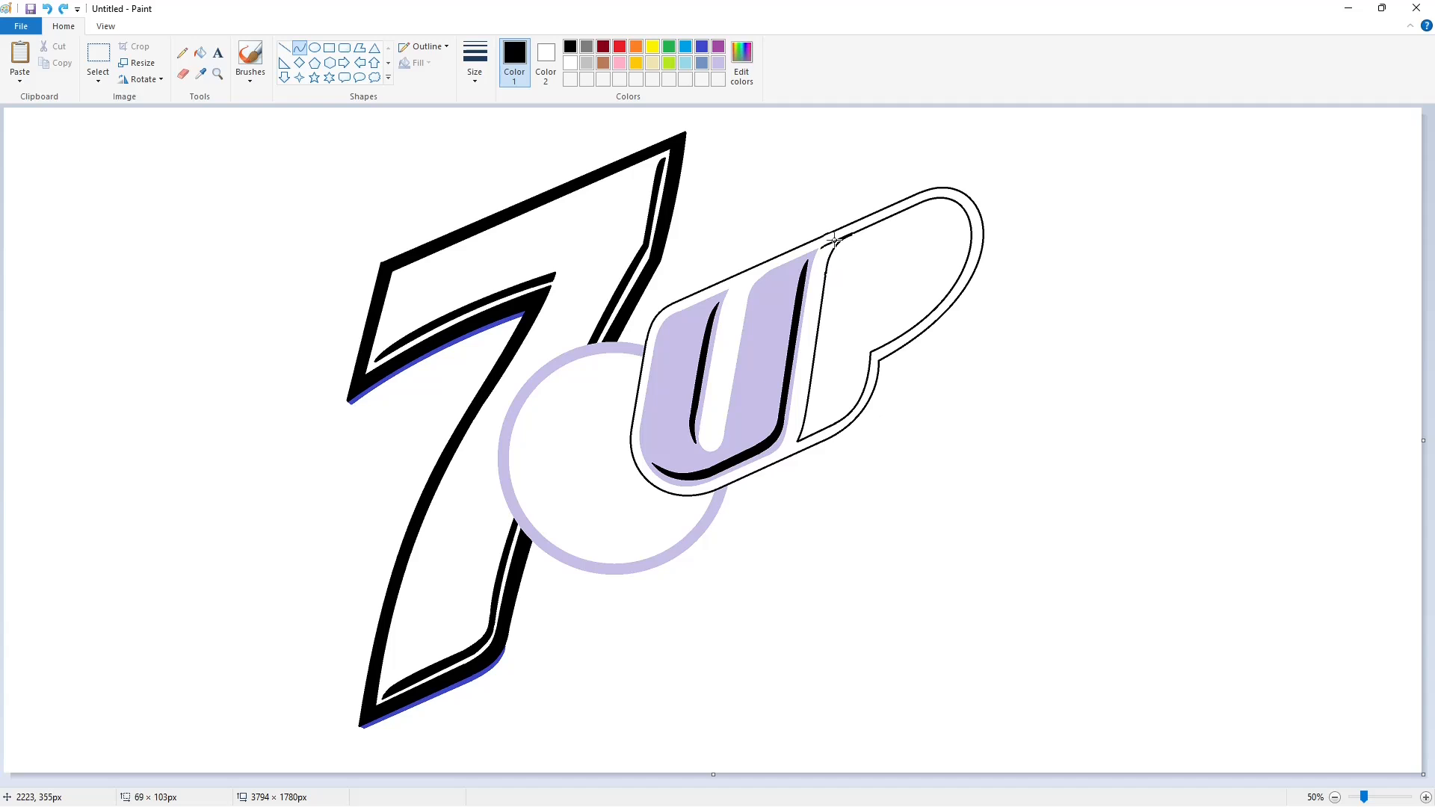
pyautogui.click(835, 241)
# Outline the P's curved inner opening.
pyautogui.click(284, 48)
pyautogui.moveTo(892, 231); pyautogui.dragTo(877, 323)
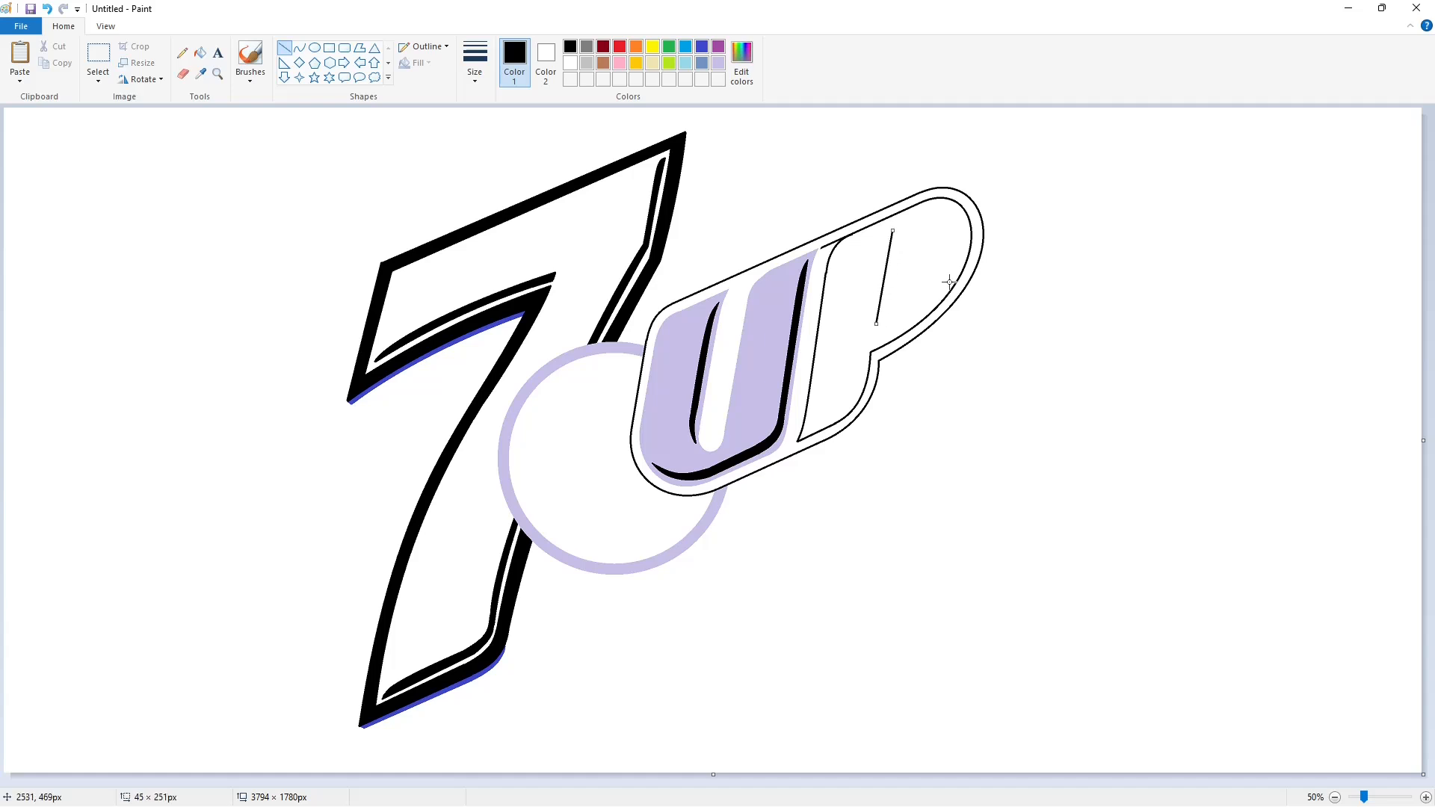
pyautogui.click(300, 48)
pyautogui.moveTo(892, 231); pyautogui.dragTo(876, 324)
pyautogui.moveTo(892, 256); pyautogui.dragTo(918, 216)
pyautogui.click(922, 281)
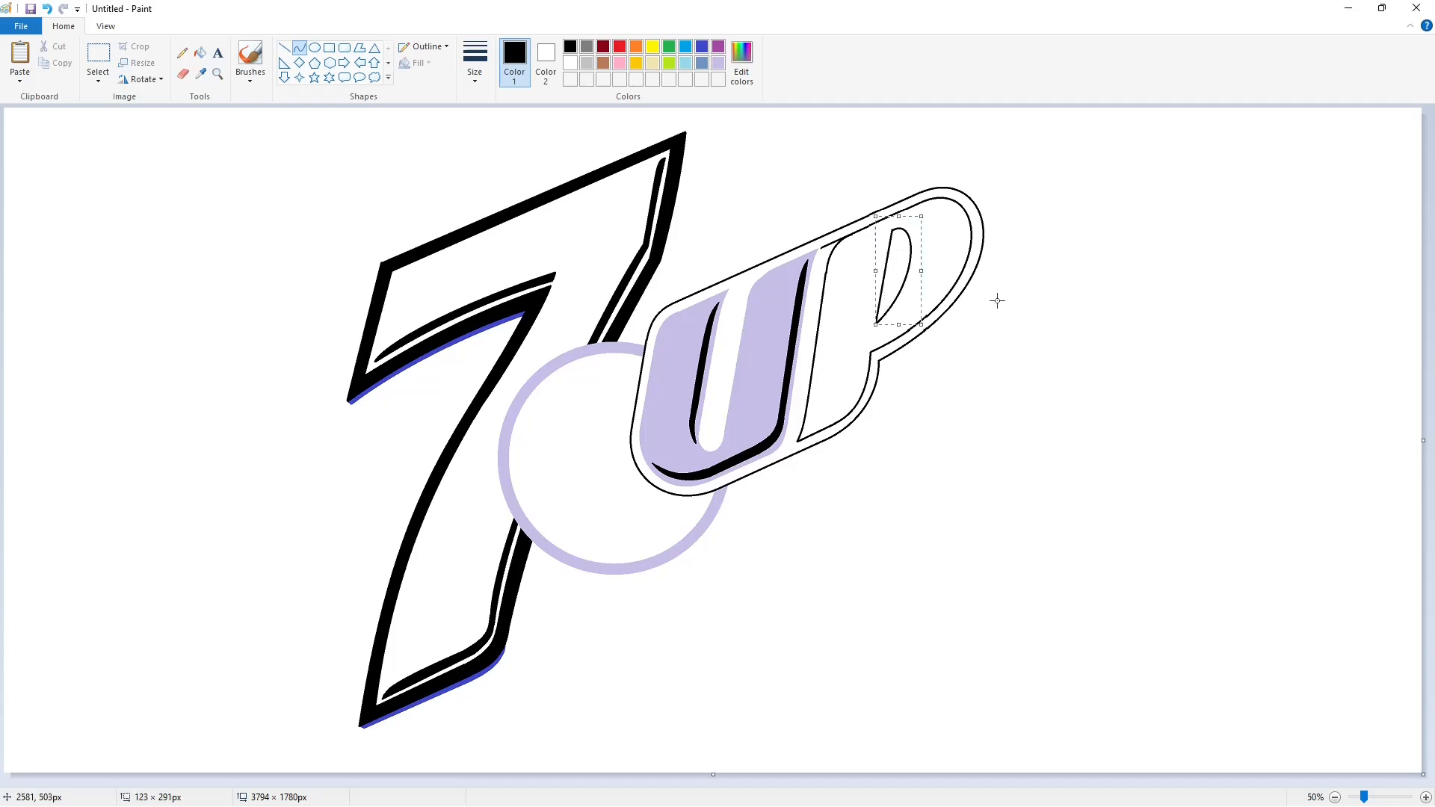
pyautogui.click(1042, 296)
# Fill the P black and trim its top-left corner with white lines.
pyautogui.click(200, 53)
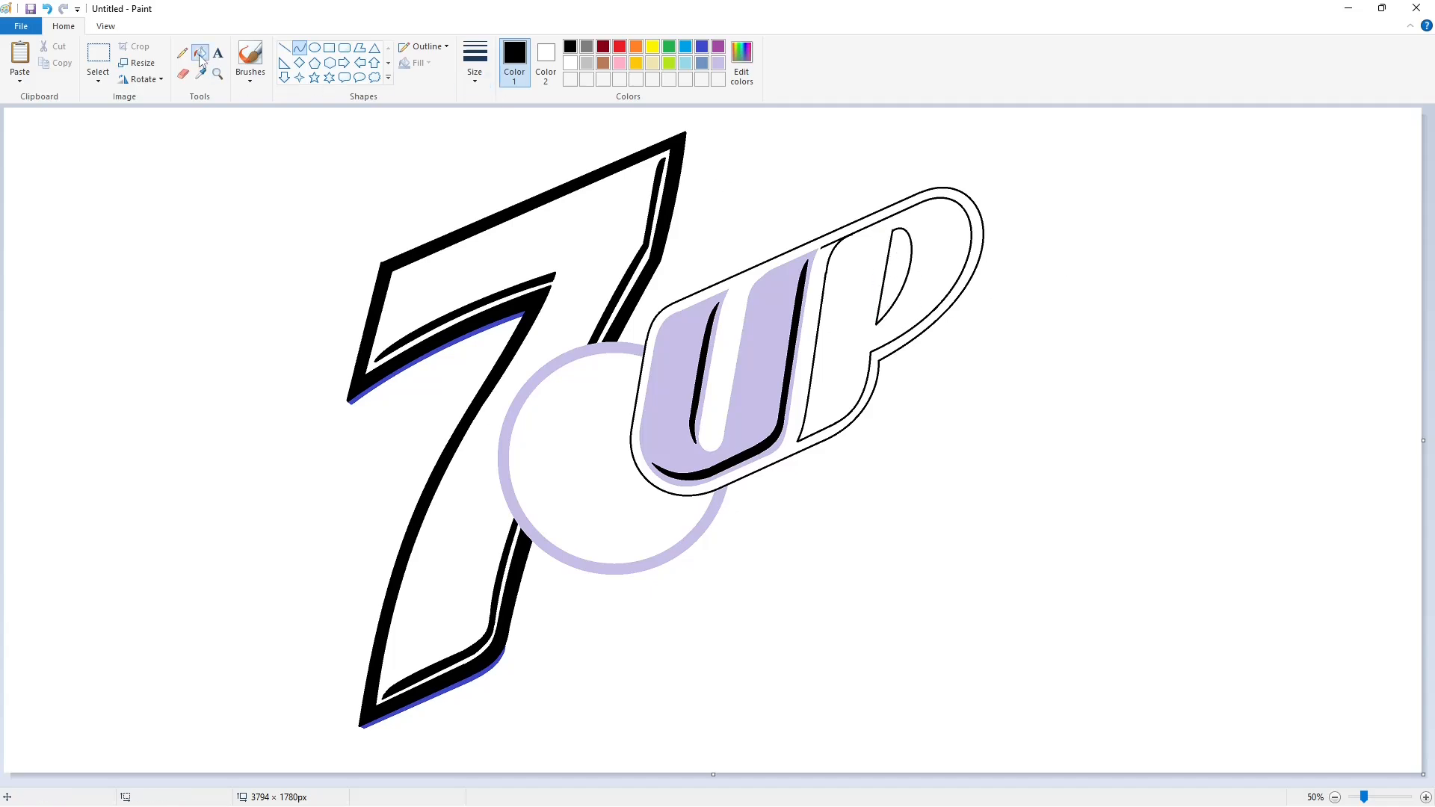
pyautogui.click(848, 336)
pyautogui.click(1426, 797)
pyautogui.click(285, 48)
pyautogui.click(571, 63)
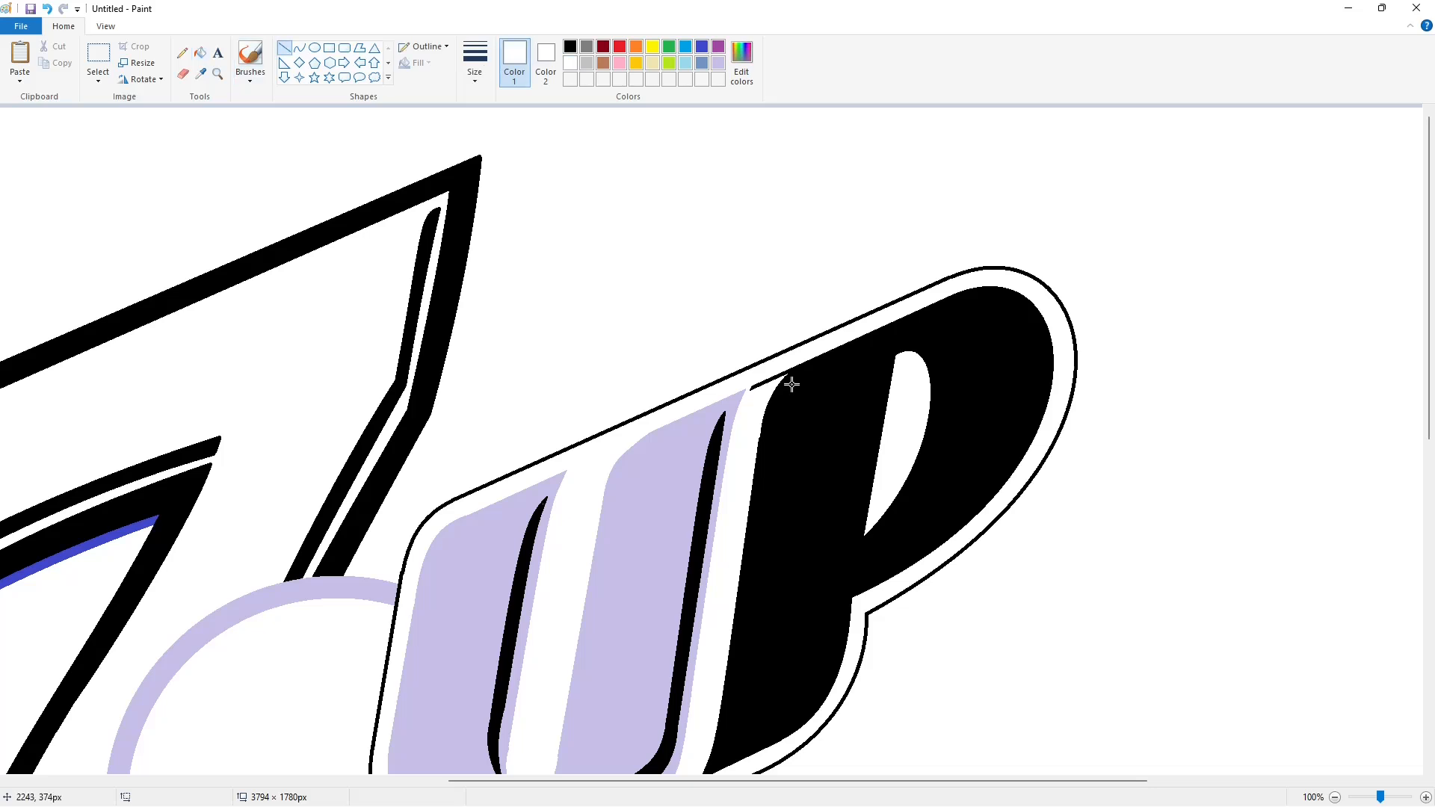
pyautogui.moveTo(782, 379); pyautogui.dragTo(812, 354)
pyautogui.click(881, 372)
# Fill the P lavender.
pyautogui.click(200, 53)
pyautogui.click(719, 63)
pyautogui.click(964, 419)
# With a thin black curve, draw shadow arcs down the P's right side.
pyautogui.scroll(-2, 1300, 724)
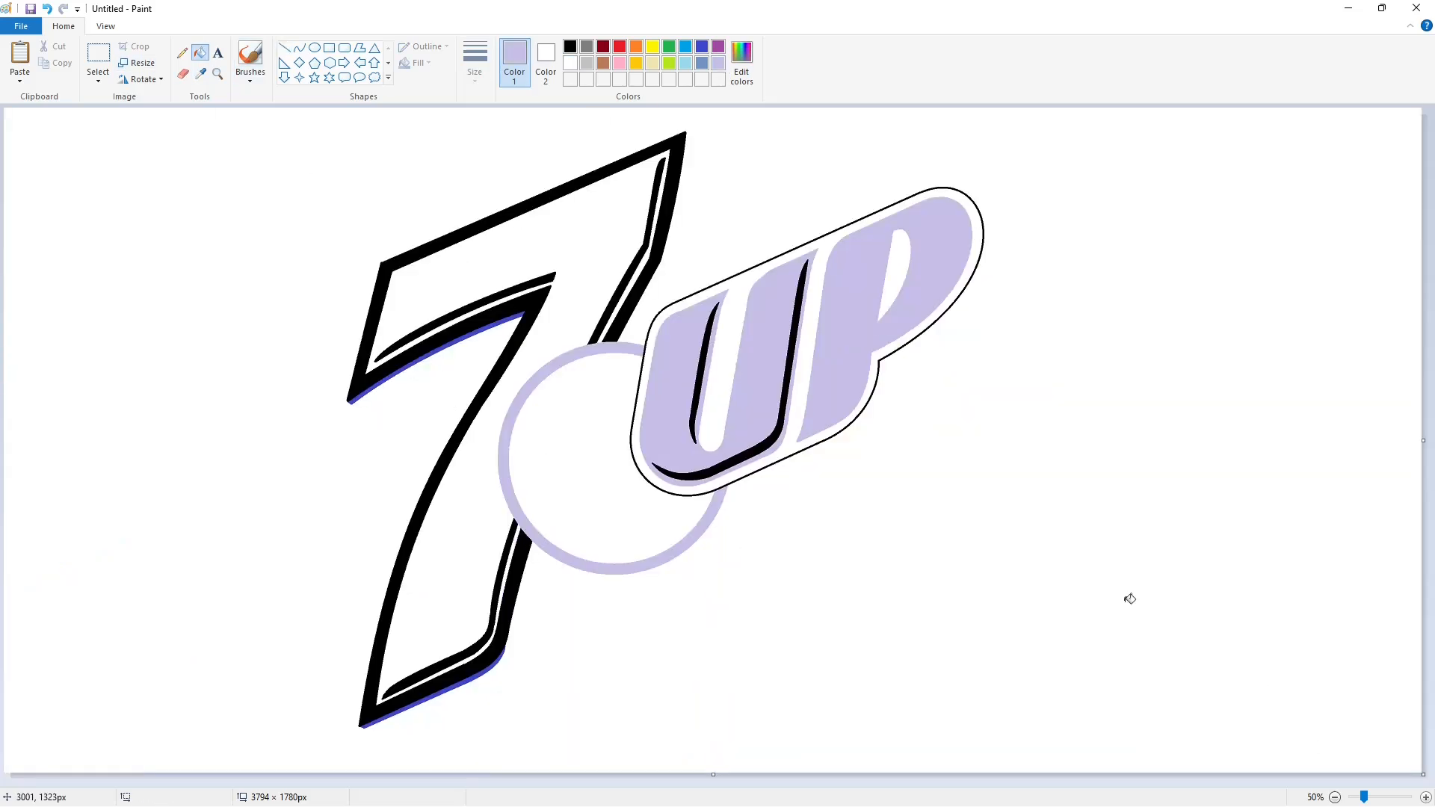
pyautogui.click(299, 48)
pyautogui.click(474, 63)
pyautogui.click(508, 113)
pyautogui.click(570, 46)
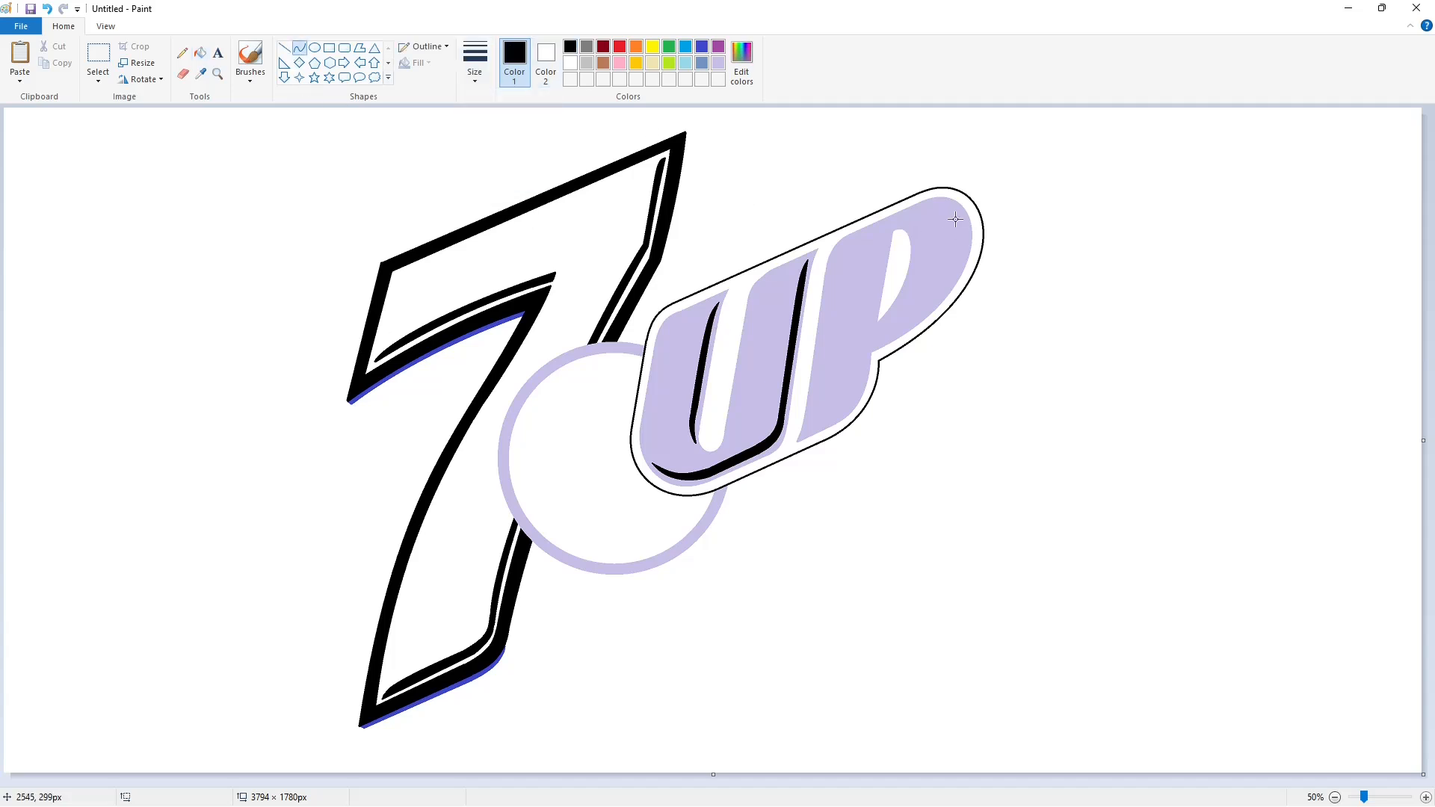
pyautogui.moveTo(962, 214); pyautogui.dragTo(931, 317)
pyautogui.moveTo(963, 214); pyautogui.dragTo(861, 344)
pyautogui.moveTo(922, 274); pyautogui.dragTo(944, 296)
# Draw two parallel shadow arcs inside the P's stem.
pyautogui.moveTo(867, 348); pyautogui.dragTo(807, 431)
pyautogui.moveTo(848, 397); pyautogui.dragTo(857, 410)
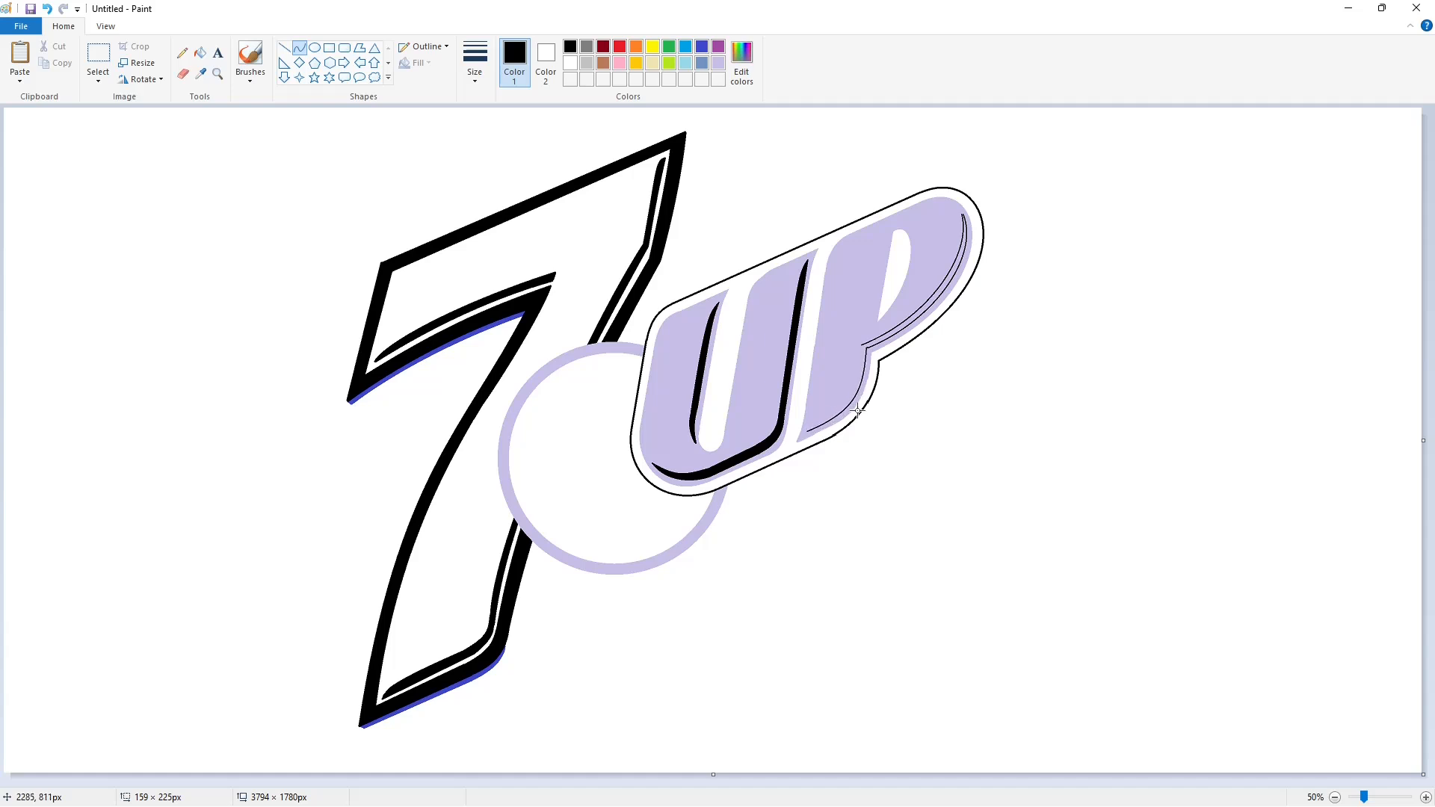
pyautogui.click(885, 419)
pyautogui.moveTo(861, 344)
pyautogui.mouseDown()
pyautogui.moveTo(819, 420)
pyautogui.moveTo(846, 405)
pyautogui.mouseUp()
pyautogui.hotkey('ctrl', 'z')
pyautogui.moveTo(862, 344); pyautogui.dragTo(816, 422)
pyautogui.moveTo(853, 371); pyautogui.dragTo(853, 408)
pyautogui.click(938, 408)
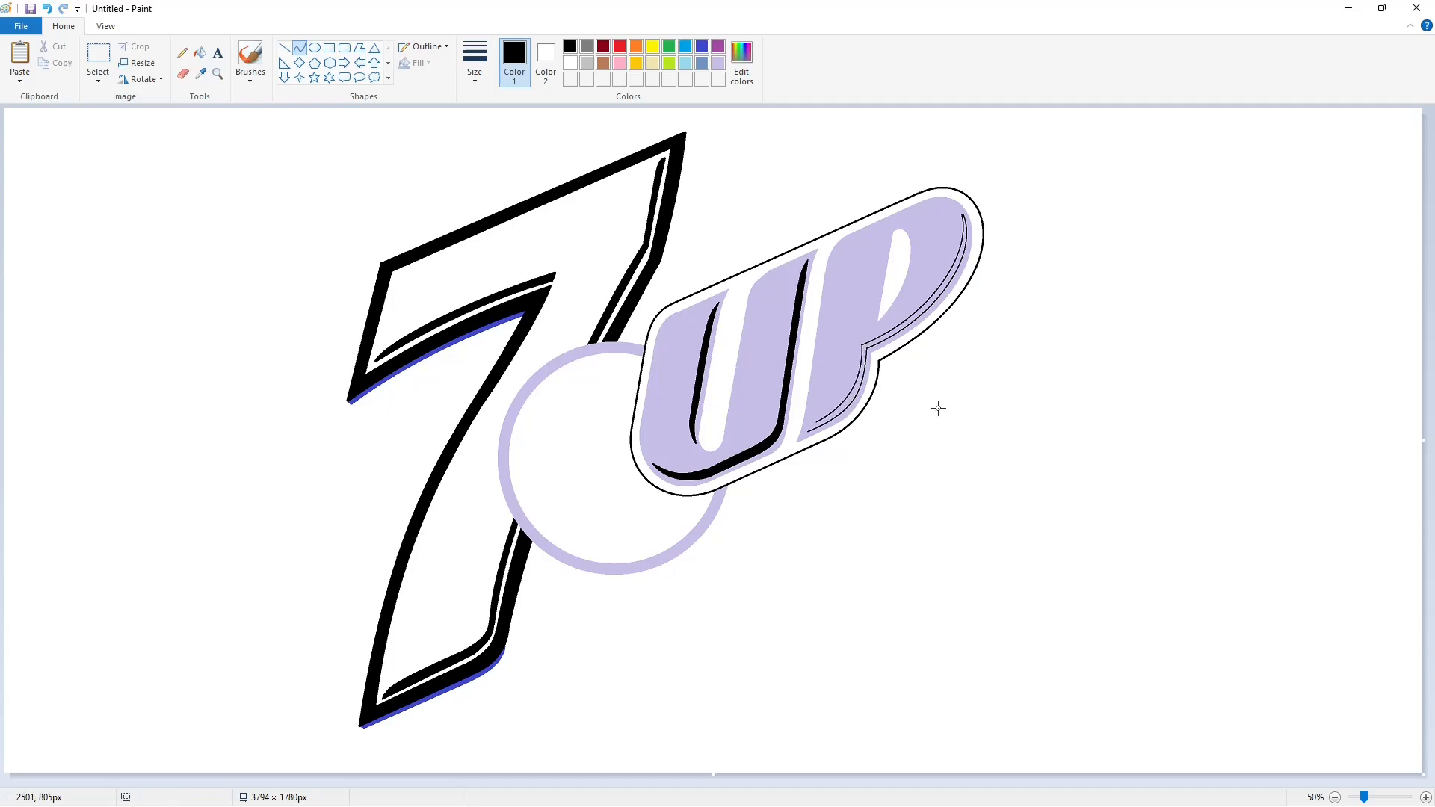
# Redraw the shadow curve along the P's stem and close its lower end.
pyautogui.keyDown('ctrl'); pyautogui.scroll(1, 641, 746); pyautogui.keyUp('ctrl')
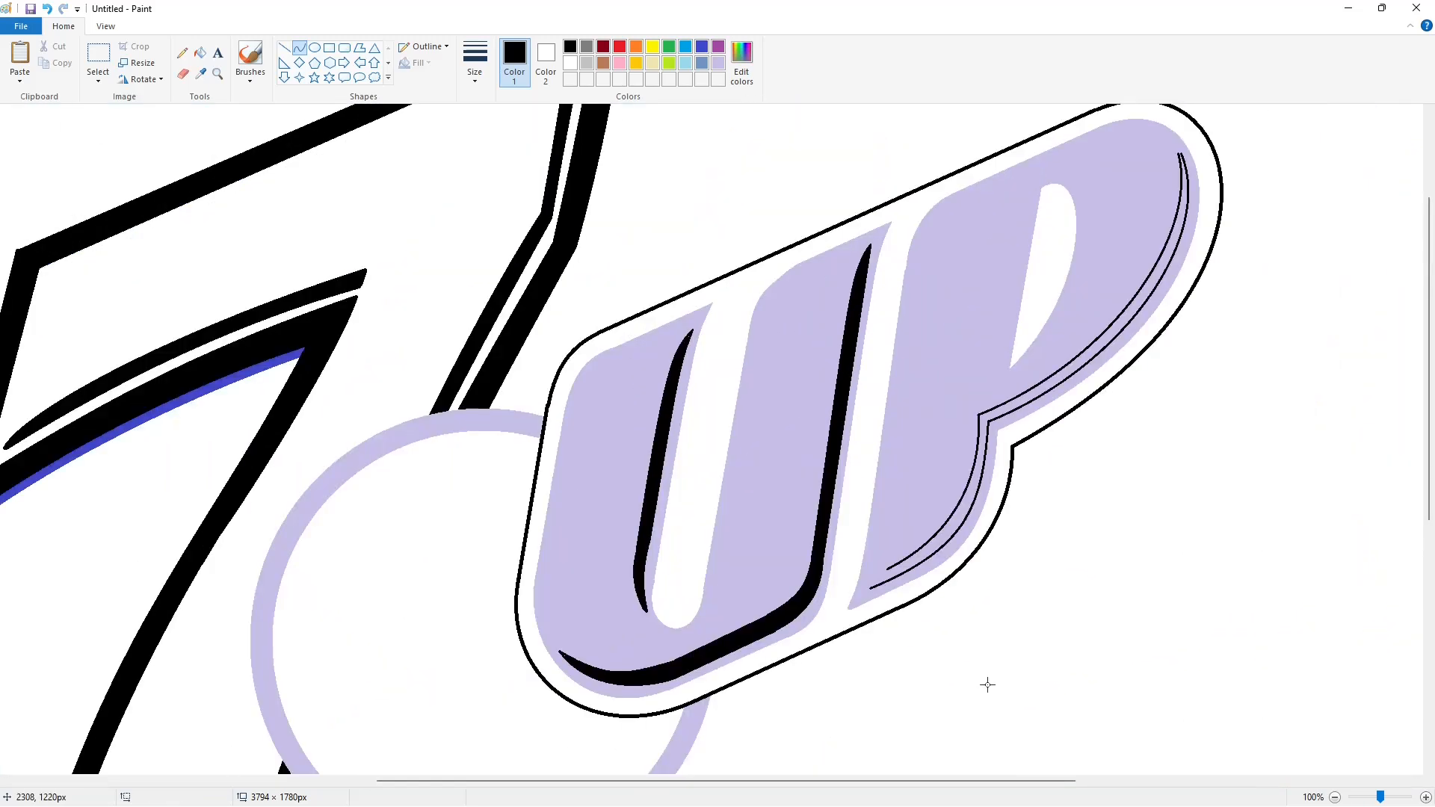
pyautogui.hotkey('ctrl', 'z')
pyautogui.moveTo(979, 415); pyautogui.dragTo(882, 572)
pyautogui.moveTo(930, 493); pyautogui.dragTo(963, 541)
pyautogui.click(889, 566)
pyautogui.scroll(-1, 889, 566)
pyautogui.keyDown('ctrl'); pyautogui.scroll(-1, 1279, 741); pyautogui.keyUp('ctrl')
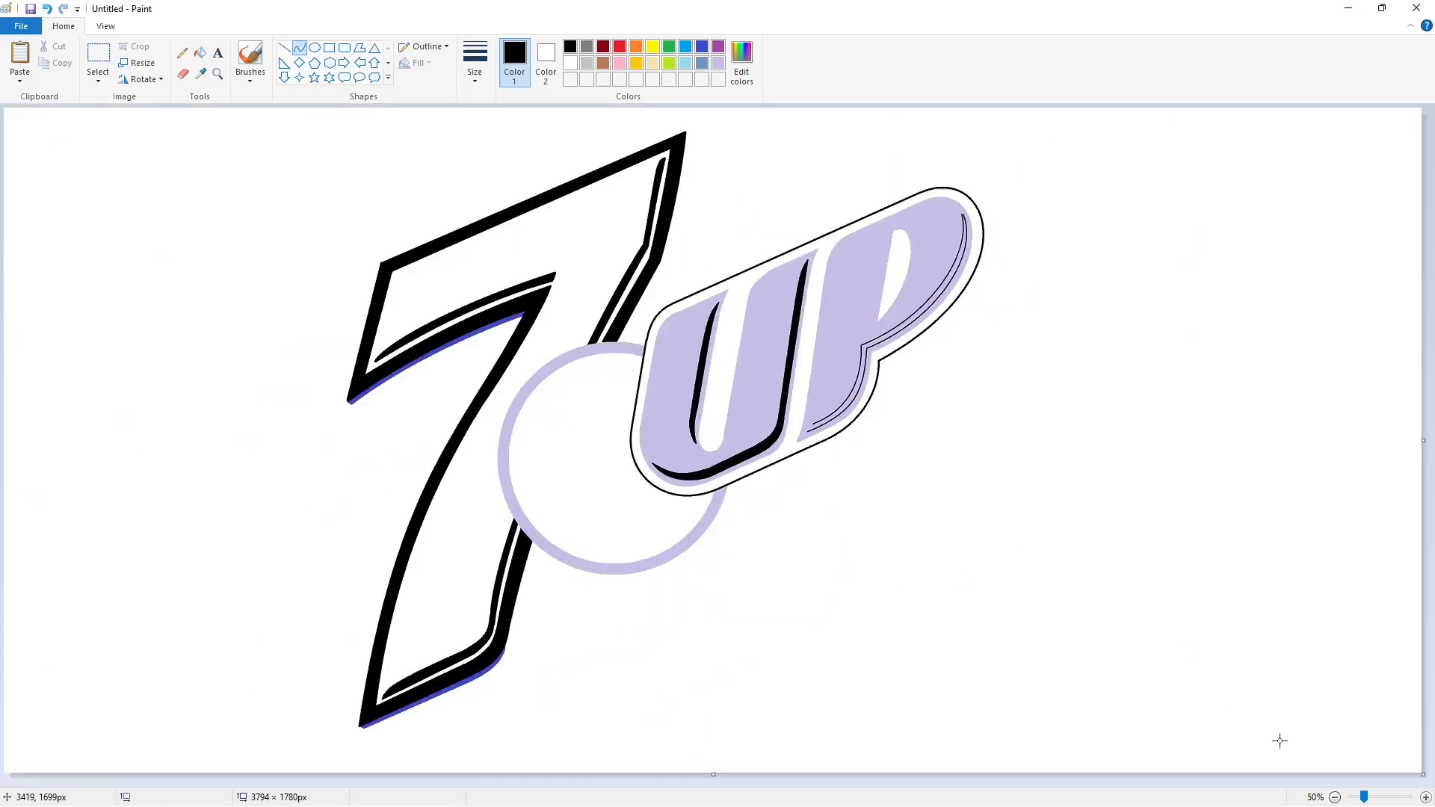
pyautogui.keyDown('ctrl'); pyautogui.scroll(1, 744, 706); pyautogui.keyUp('ctrl')
pyautogui.scroll(3, 750, 701)
pyautogui.moveTo(859, 574); pyautogui.dragTo(850, 588)
pyautogui.click(853, 579)
pyautogui.click(853, 579)
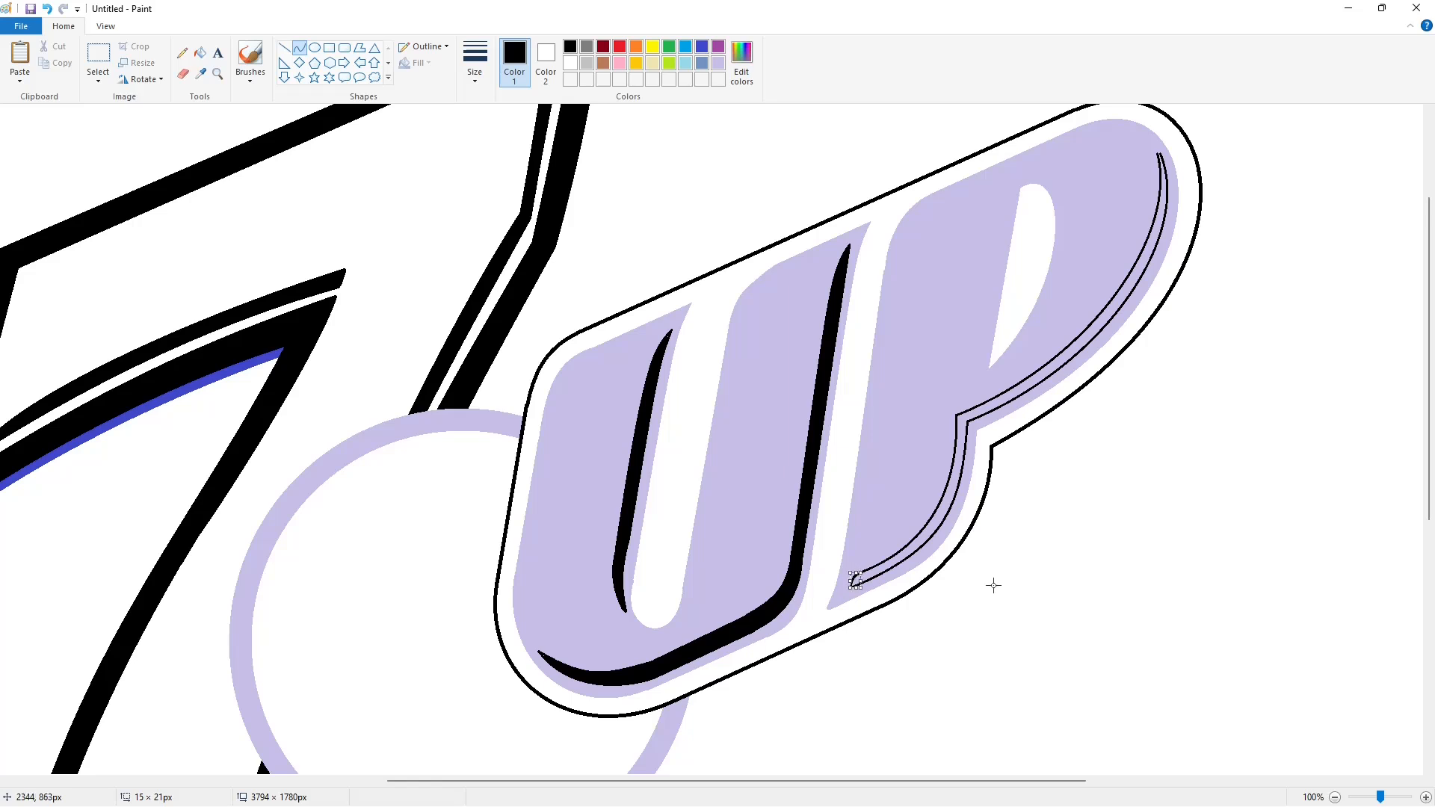
# Close the narrow sliver beside the P's opening with short lines and fill it black.
pyautogui.keyDown('ctrl'); pyautogui.scroll(-1, 1286, 729); pyautogui.keyUp('ctrl')
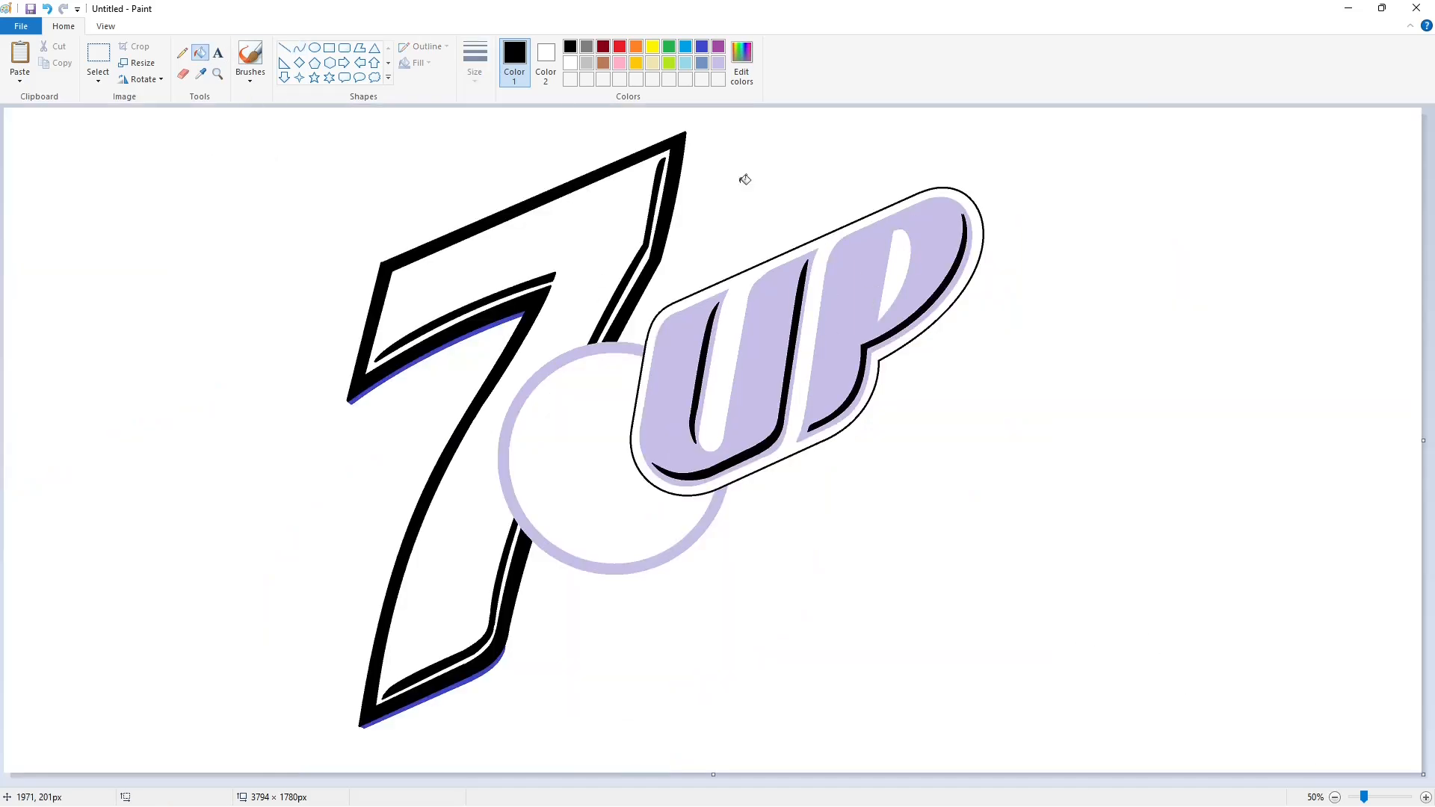
pyautogui.click(286, 46)
pyautogui.moveTo(888, 232)
pyautogui.mouseDown()
pyautogui.moveTo(872, 329)
pyautogui.moveTo(883, 235)
pyautogui.mouseUp()
pyautogui.click(300, 48)
pyautogui.click(284, 47)
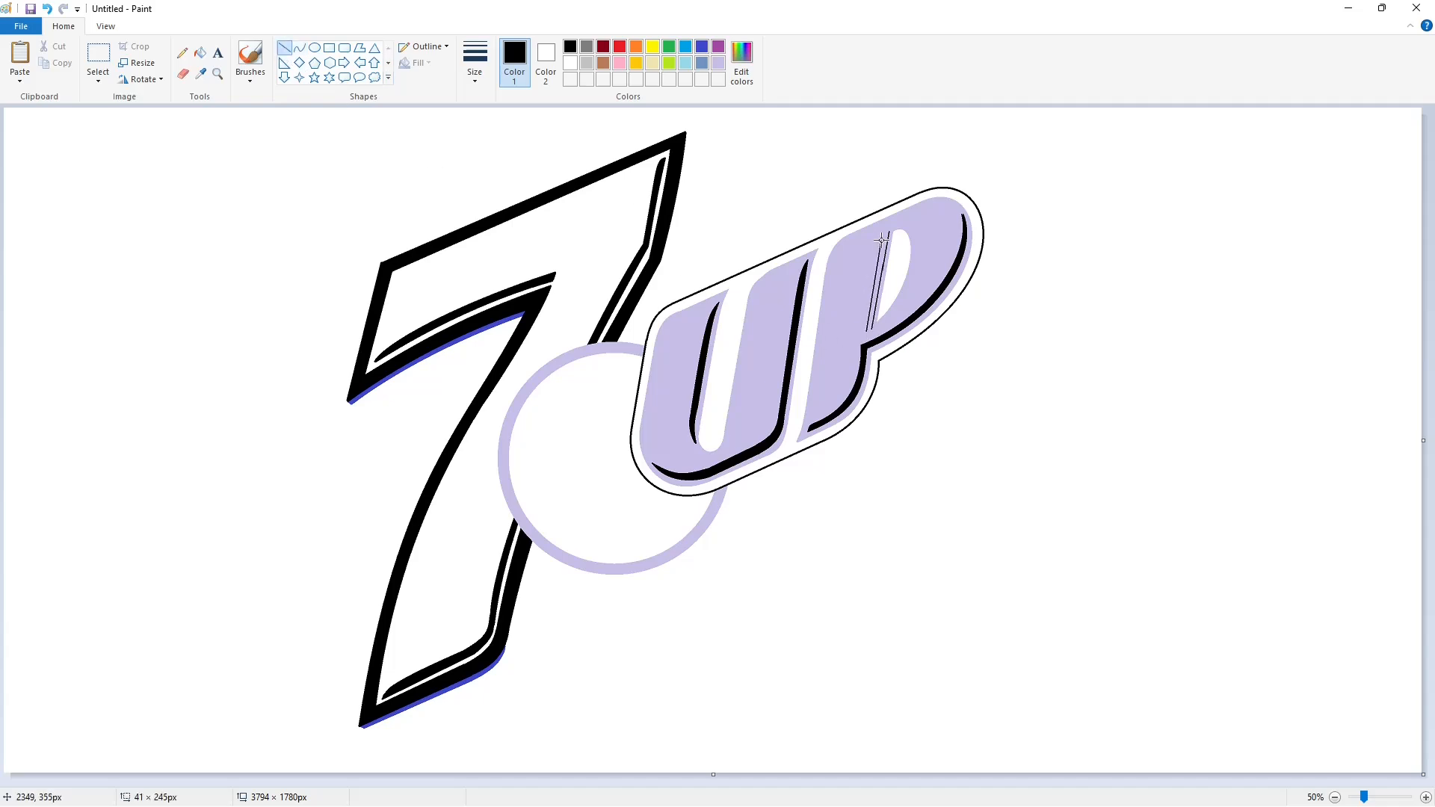
pyautogui.click(1423, 797)
pyautogui.moveTo(942, 389); pyautogui.dragTo(954, 383)
pyautogui.click(299, 48)
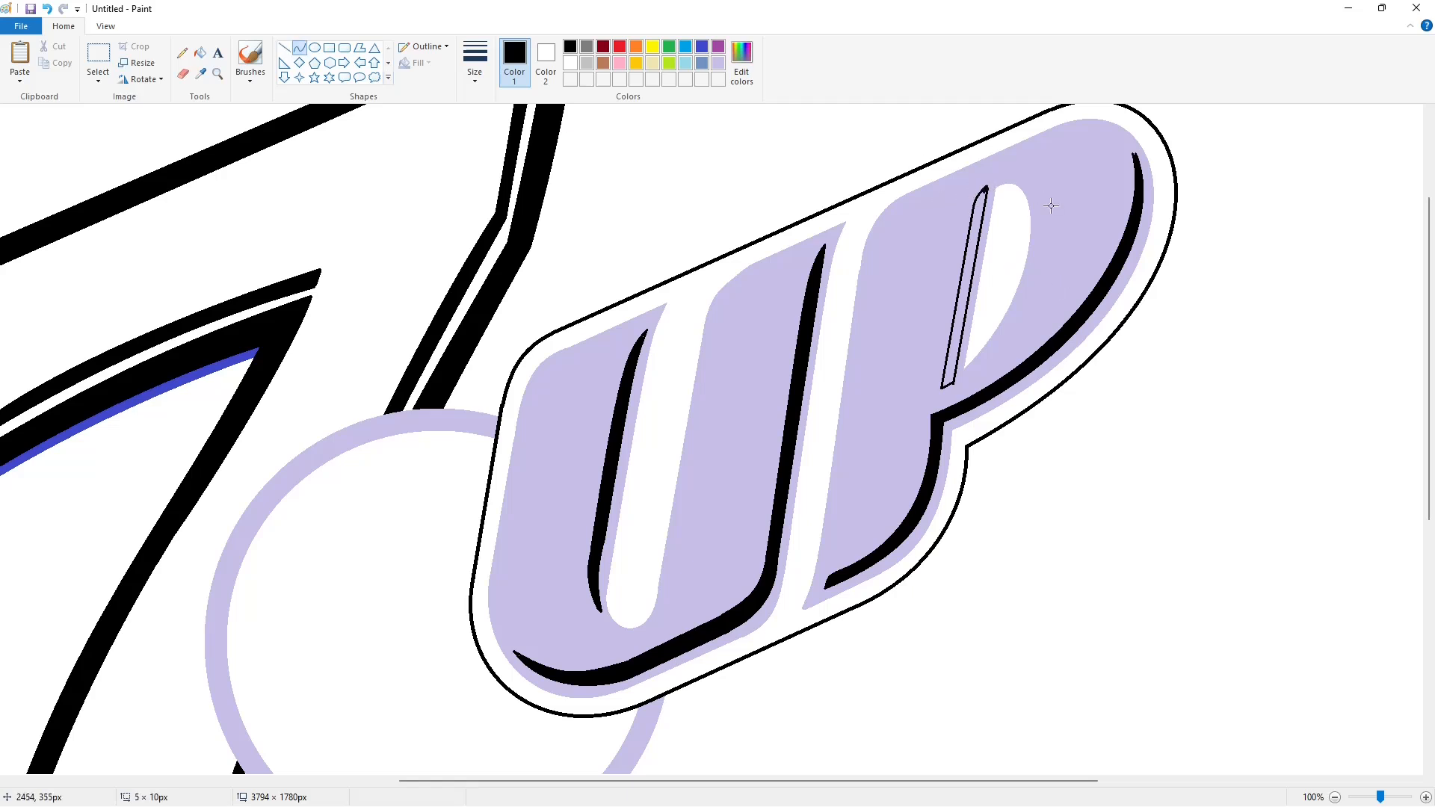
pyautogui.click(284, 47)
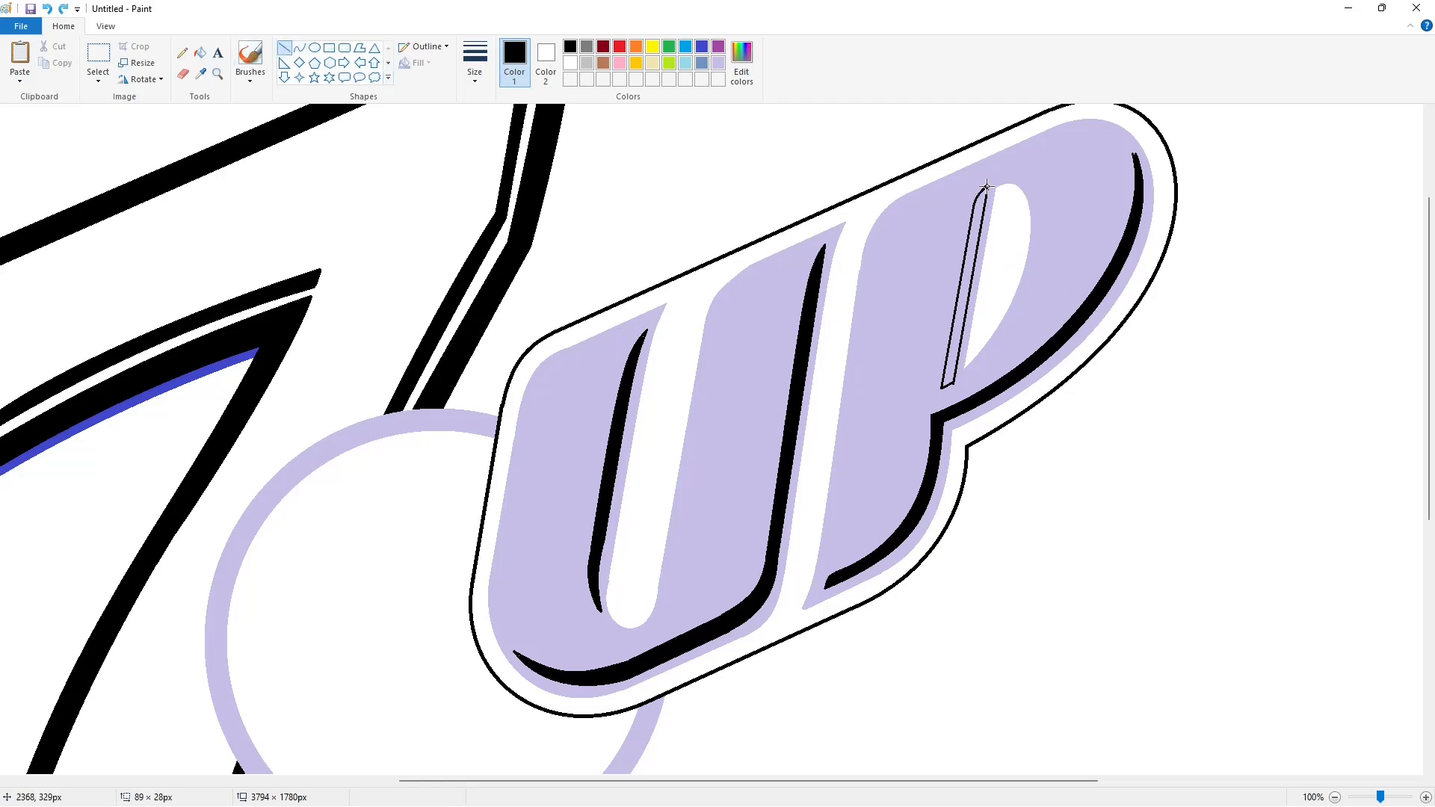
pyautogui.click(200, 55)
pyautogui.click(964, 287)
# Touch up the top of the P's black stroke with the pencil, then pick lavender.
pyautogui.click(182, 53)
pyautogui.click(474, 63)
pyautogui.click(508, 166)
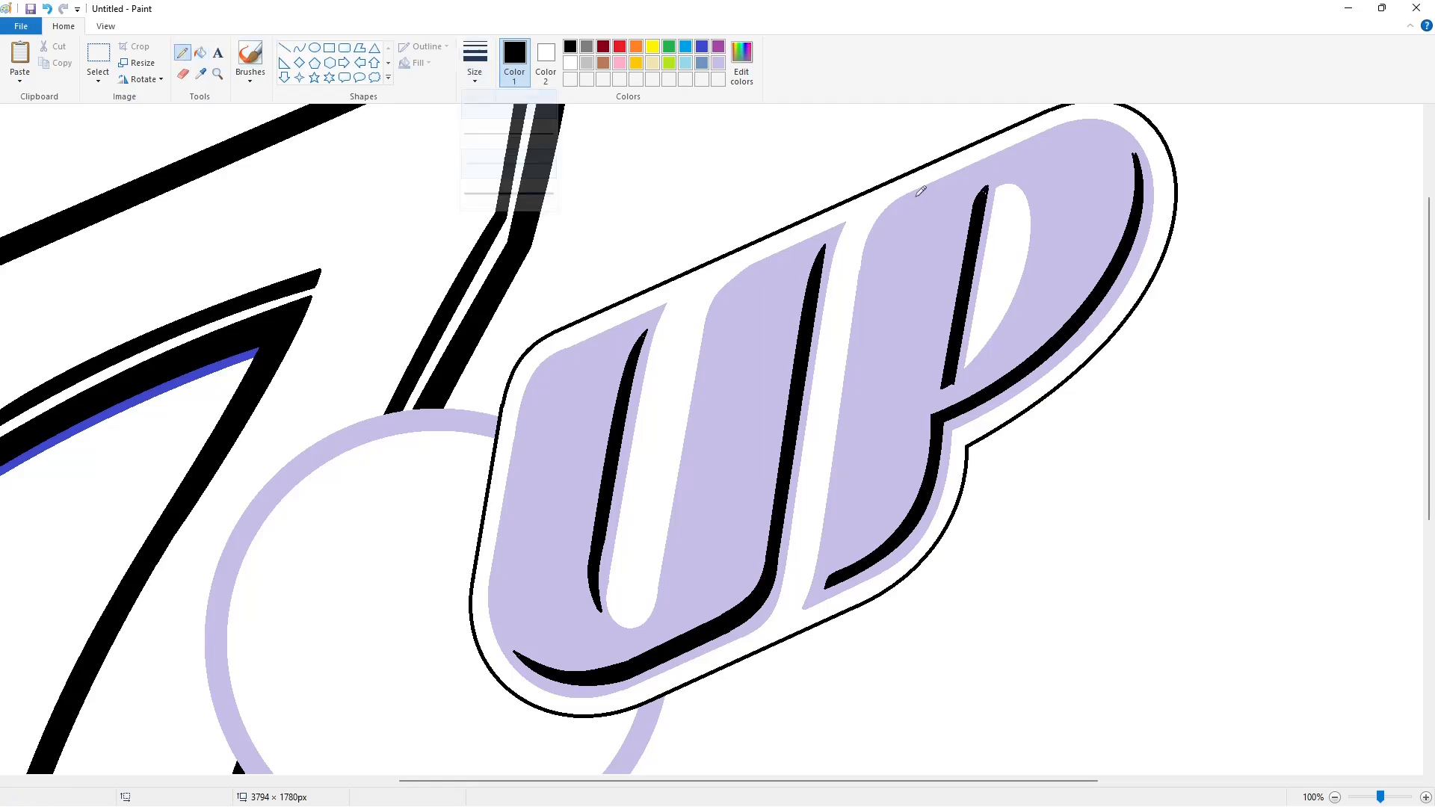
pyautogui.moveTo(984, 192); pyautogui.dragTo(988, 189)
pyautogui.click(1334, 797)
pyautogui.click(1426, 797)
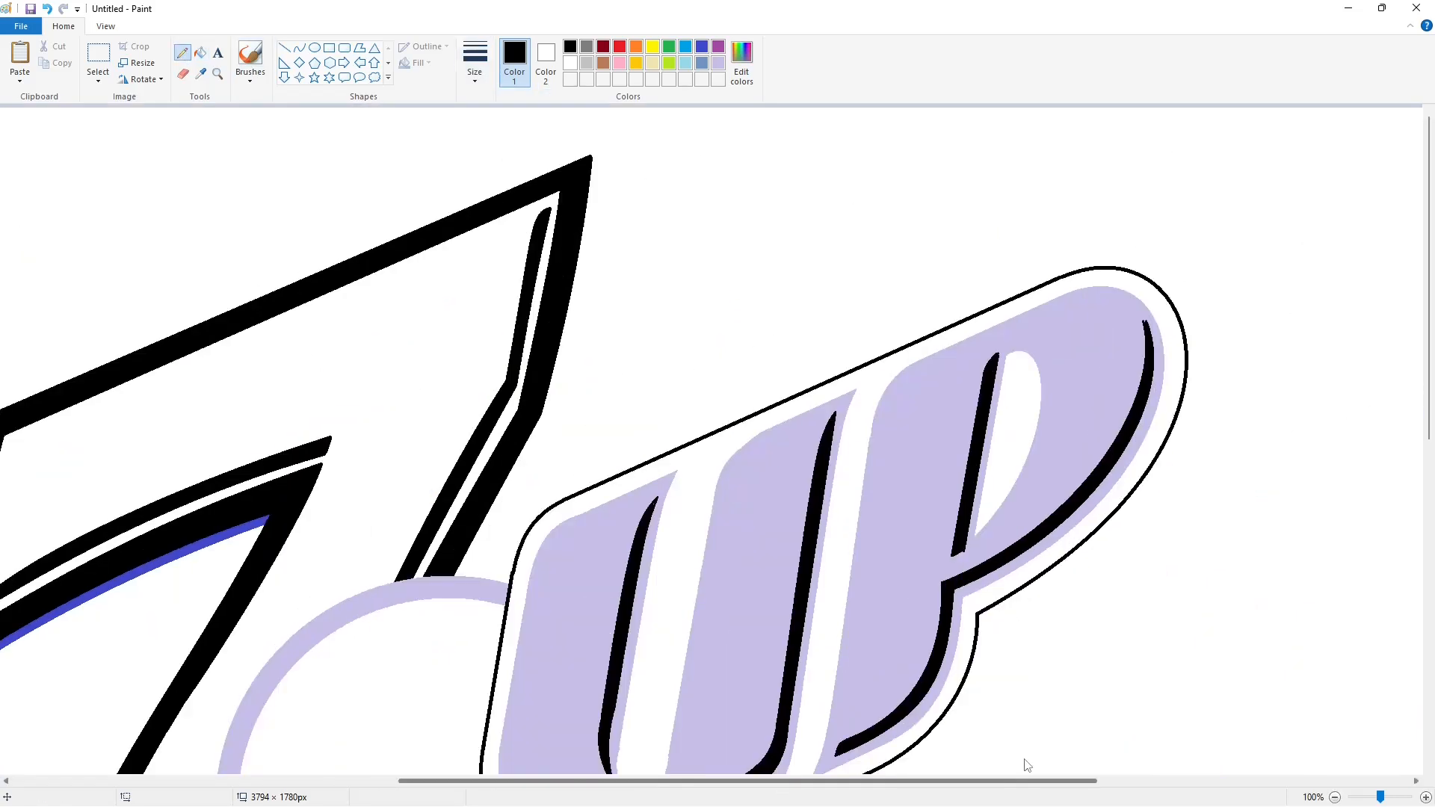
pyautogui.click(284, 47)
pyautogui.click(718, 62)
# Fill the UP border and the P's inner highlight black, then repaint the UP outline purple.
pyautogui.click(201, 53)
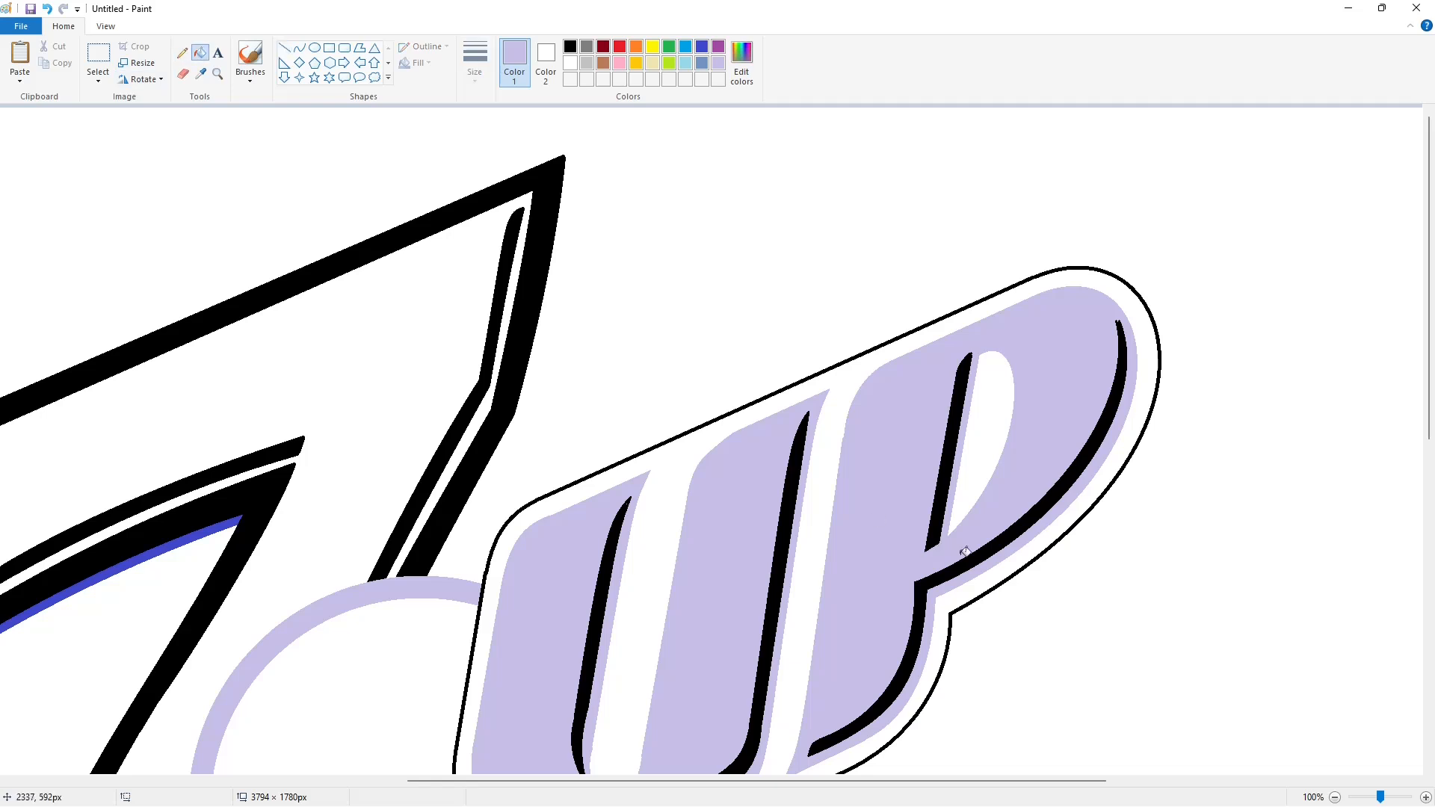
pyautogui.click(1335, 798)
pyautogui.click(732, 296)
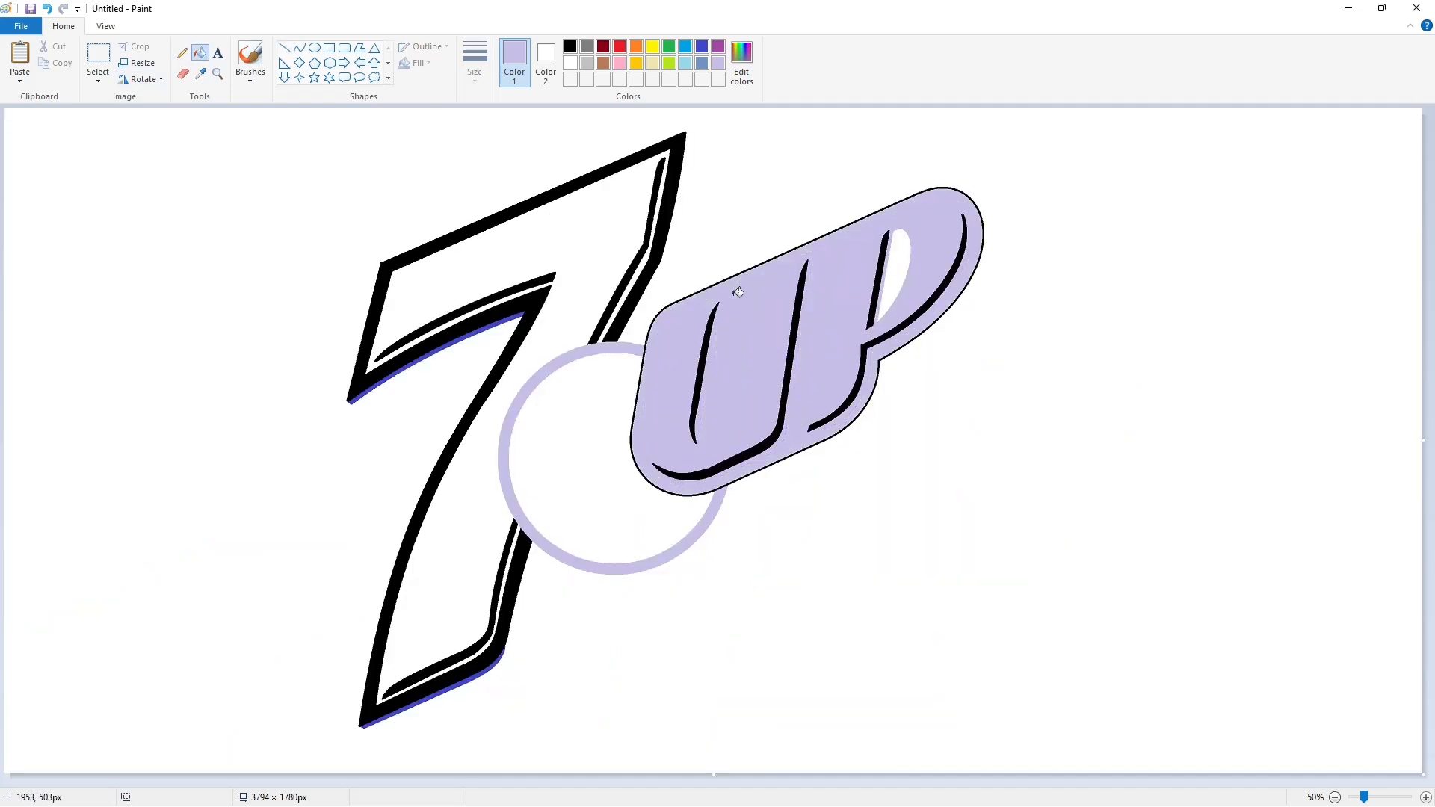
pyautogui.hotkey('ctrl', 'z')
pyautogui.click(570, 46)
pyautogui.click(730, 300)
pyautogui.click(902, 262)
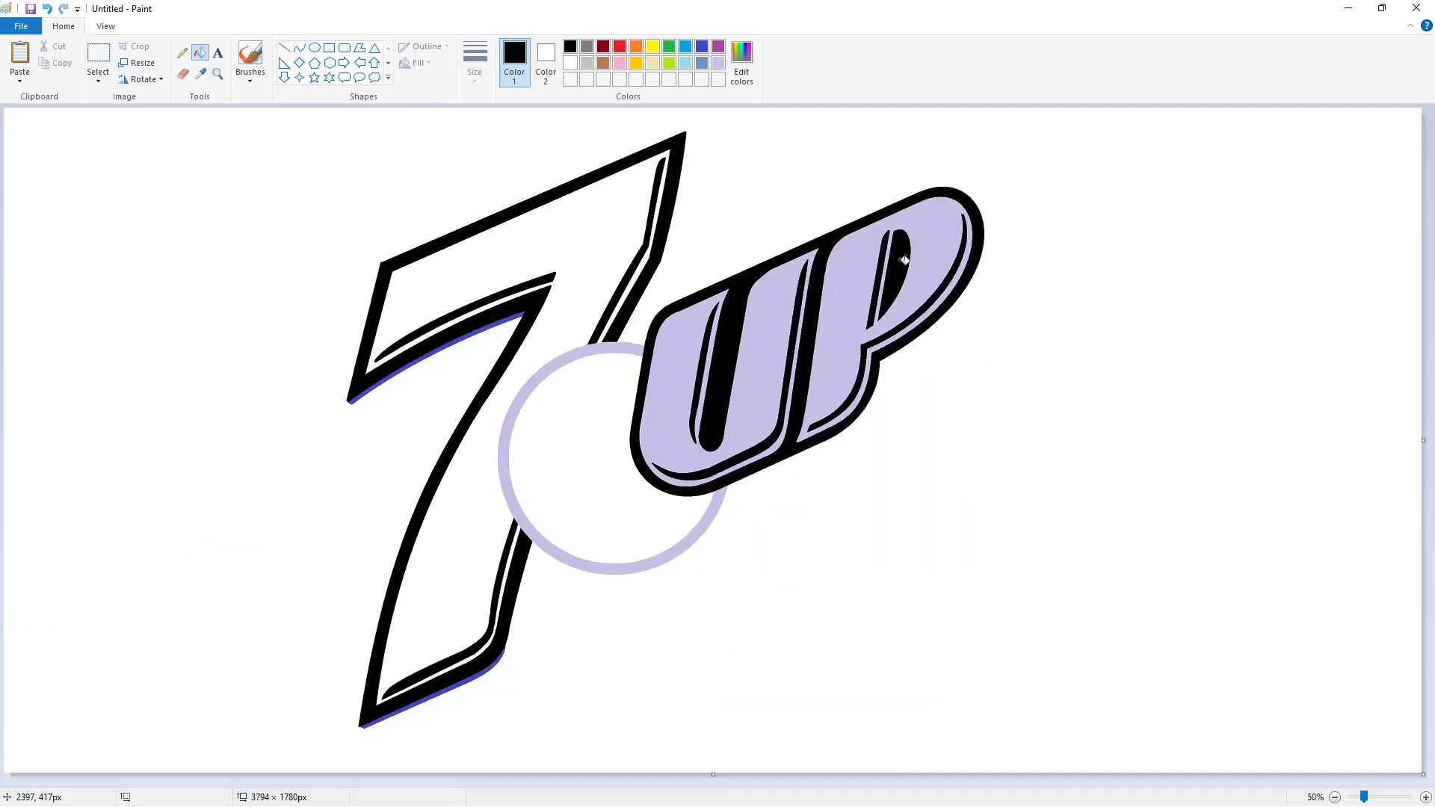
pyautogui.click(718, 47)
pyautogui.click(976, 214)
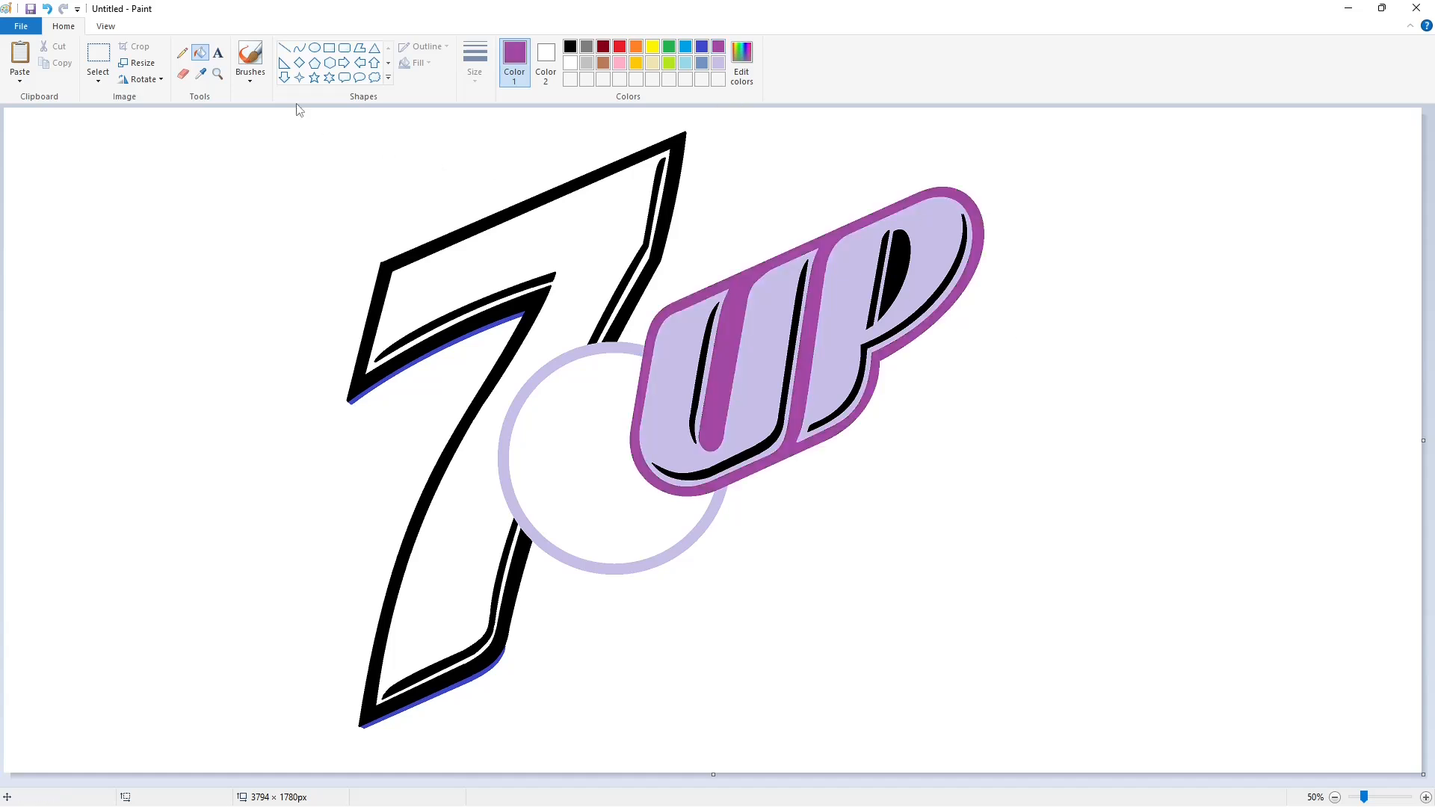
# Copy the UP badge and place the duplicate at the lower right of the canvas.
pyautogui.click(299, 48)
pyautogui.click(570, 46)
pyautogui.click(475, 67)
pyautogui.click(515, 193)
pyautogui.click(98, 53)
pyautogui.moveTo(1082, 520); pyautogui.dragTo(594, 168)
pyautogui.hotkey('ctrl', 'c')
pyautogui.hotkey('ctrl', 'v')
pyautogui.moveTo(320, 254); pyautogui.dragTo(1332, 557)
pyautogui.click(1185, 289)
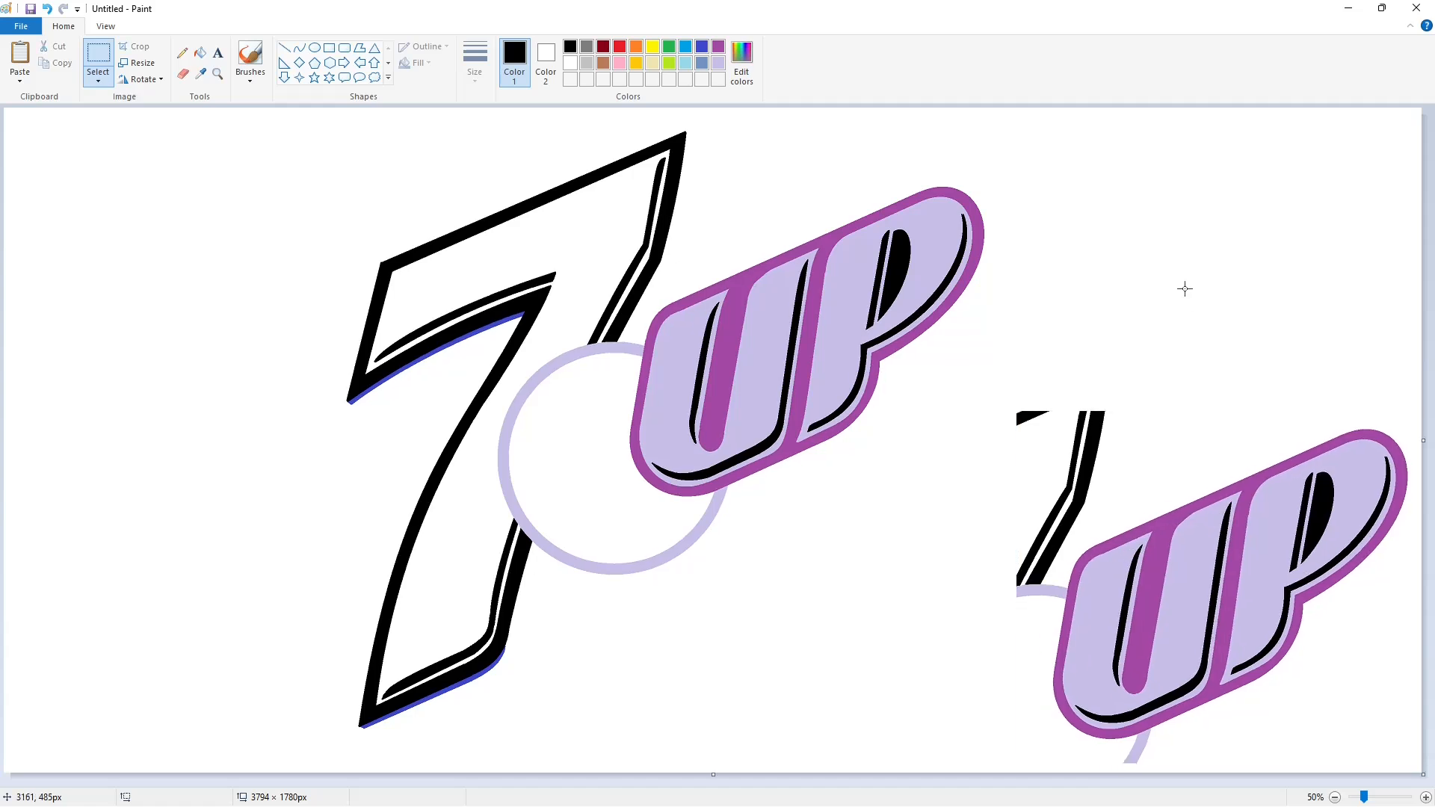
# Draw black shadow curves below the U and up around the P's lower edge.
pyautogui.click(300, 48)
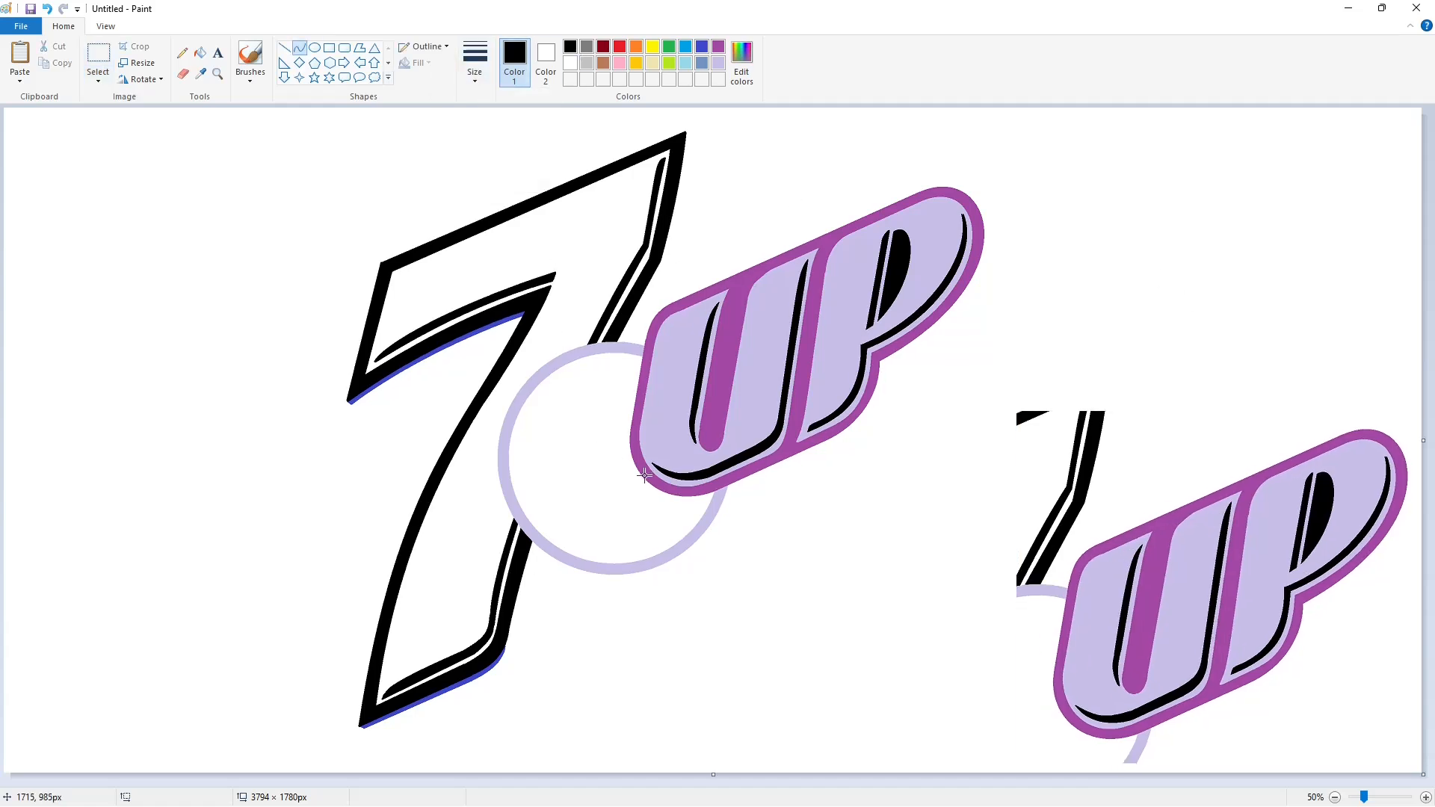
pyautogui.moveTo(644, 475)
pyautogui.mouseDown()
pyautogui.moveTo(717, 494)
pyautogui.moveTo(656, 497)
pyautogui.moveTo(680, 506)
pyautogui.moveTo(832, 440)
pyautogui.moveTo(883, 364)
pyautogui.moveTo(855, 427)
pyautogui.moveTo(884, 402)
pyautogui.mouseUp()
pyautogui.click(284, 48)
pyautogui.click(300, 48)
pyautogui.moveTo(883, 363)
pyautogui.mouseDown()
pyautogui.moveTo(927, 336)
pyautogui.moveTo(983, 224)
pyautogui.mouseUp()
pyautogui.moveTo(956, 308); pyautogui.dragTo(948, 321)
pyautogui.moveTo(971, 295); pyautogui.dragTo(994, 279)
# Fill the gaps beside and under the UP badge black.
pyautogui.click(201, 53)
pyautogui.click(878, 387)
pyautogui.moveTo(1366, 795); pyautogui.dragTo(1381, 796)
pyautogui.moveTo(666, 781); pyautogui.dragTo(1021, 732)
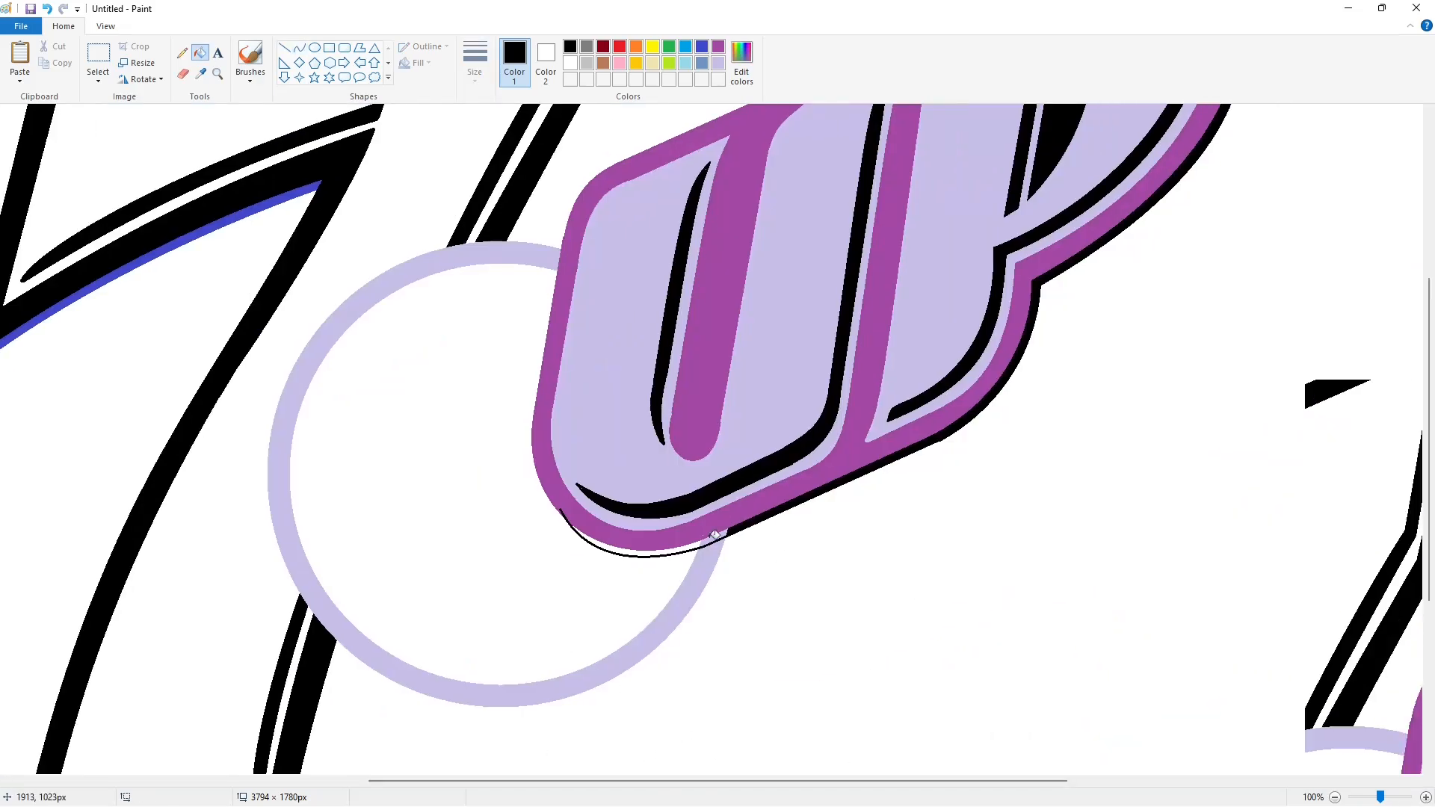
pyautogui.click(699, 545)
pyautogui.click(285, 48)
# Draw a short white line beside the P to clean the shadow edge.
pyautogui.click(476, 65)
pyautogui.click(506, 168)
pyautogui.click(570, 63)
pyautogui.moveTo(919, 448); pyautogui.dragTo(974, 428)
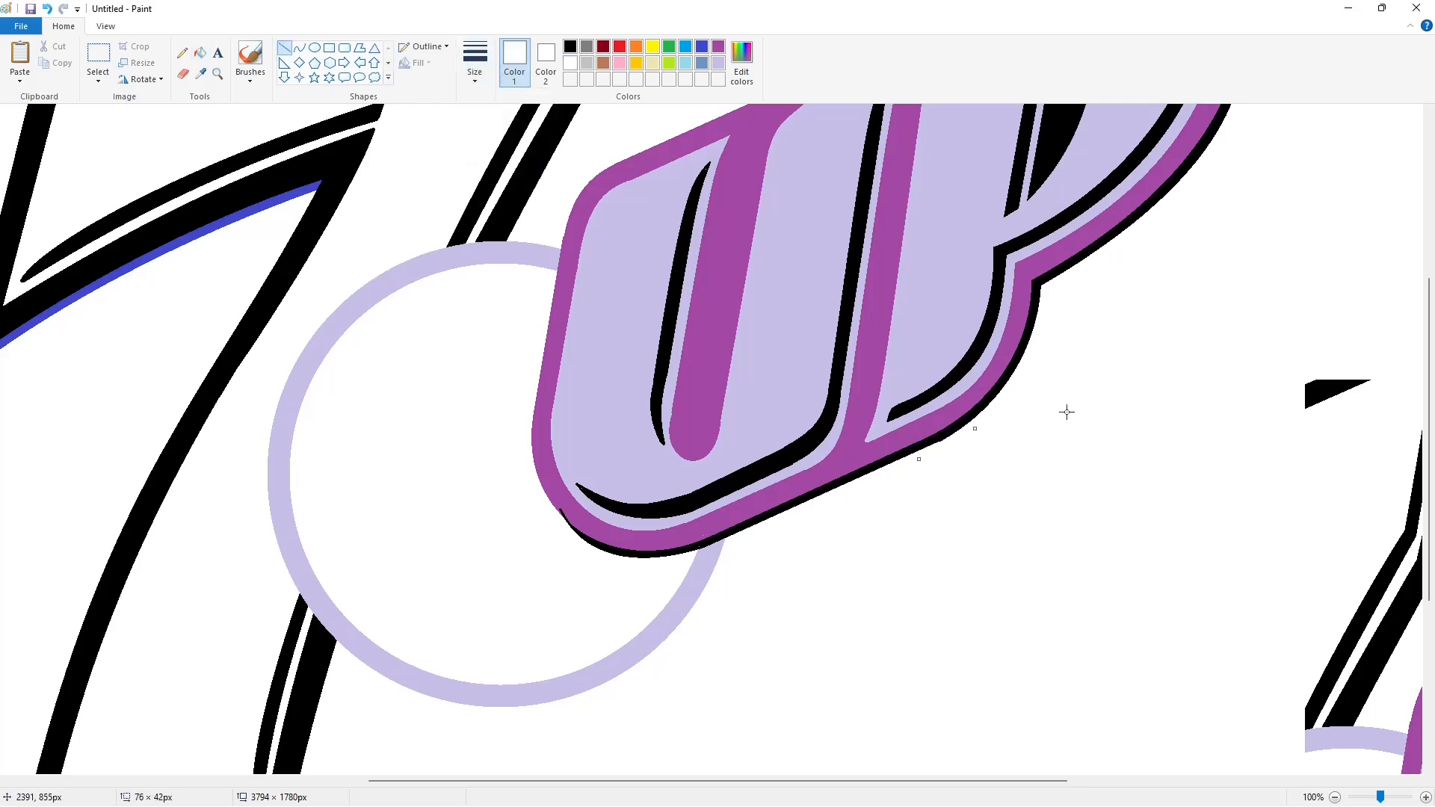
pyautogui.click(1066, 412)
pyautogui.scroll(3, 1166, 505)
# Fill the stray black pieces and leftover lavender arc white, and colour the UP border indigo.
pyautogui.click(1335, 797)
pyautogui.click(201, 54)
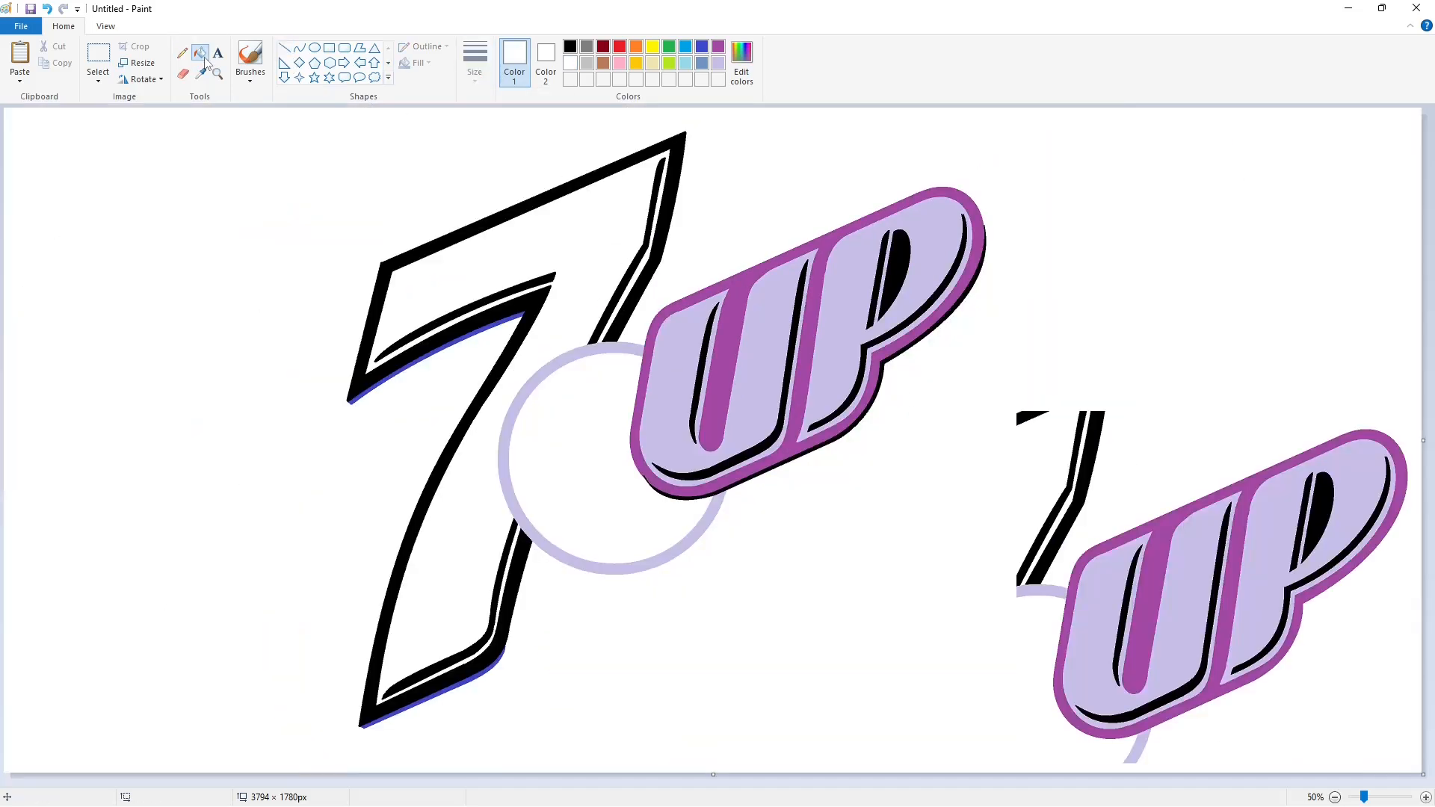
pyautogui.click(1022, 417)
pyautogui.click(1092, 447)
pyautogui.click(1076, 448)
pyautogui.click(1054, 591)
pyautogui.click(1143, 739)
pyautogui.click(703, 47)
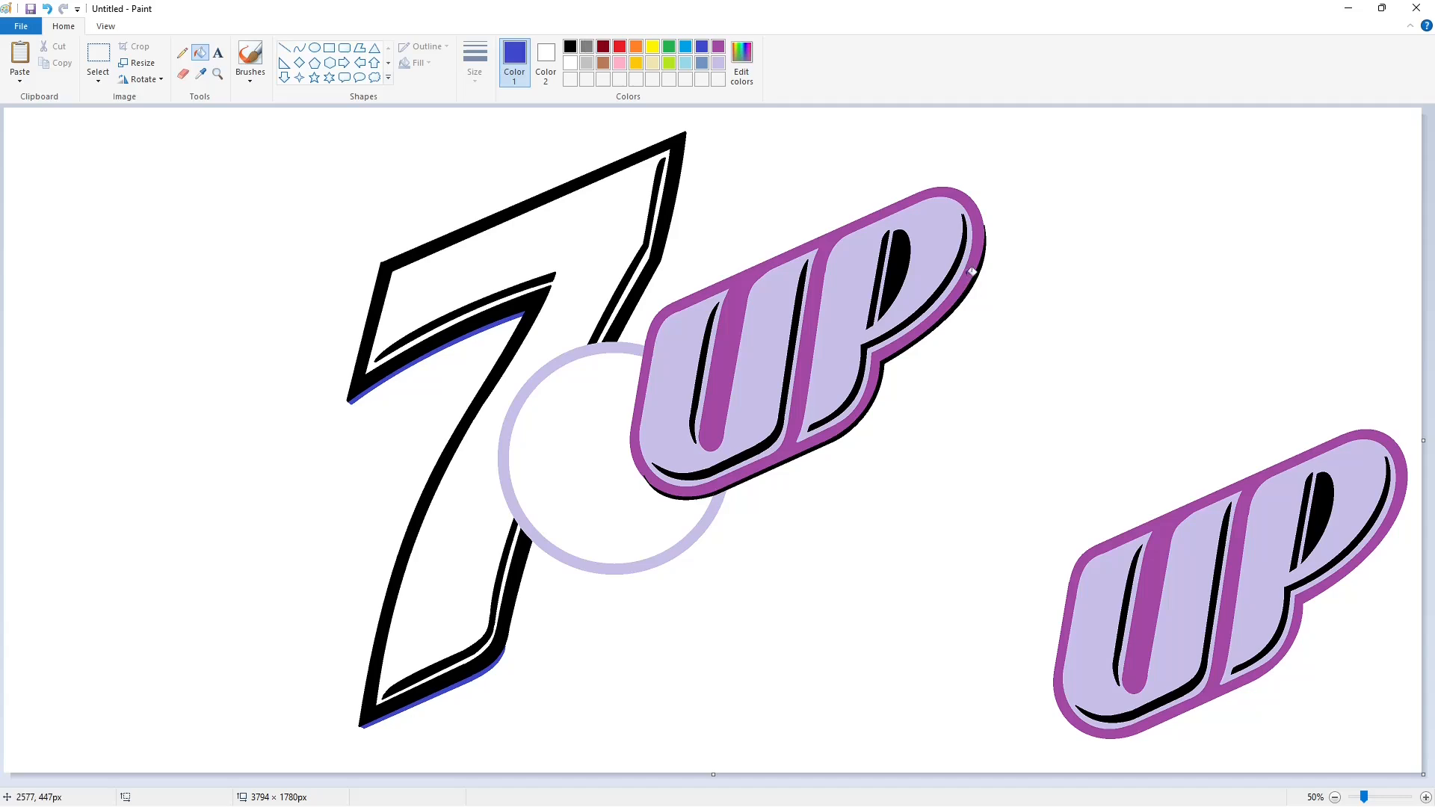
# Cut the purple UP and paste it over the blue UP.
pyautogui.click(972, 271)
pyautogui.click(98, 57)
pyautogui.moveTo(993, 342); pyautogui.dragTo(1426, 797)
pyautogui.hotkey('ctrl', 'x')
pyautogui.click(1425, 797)
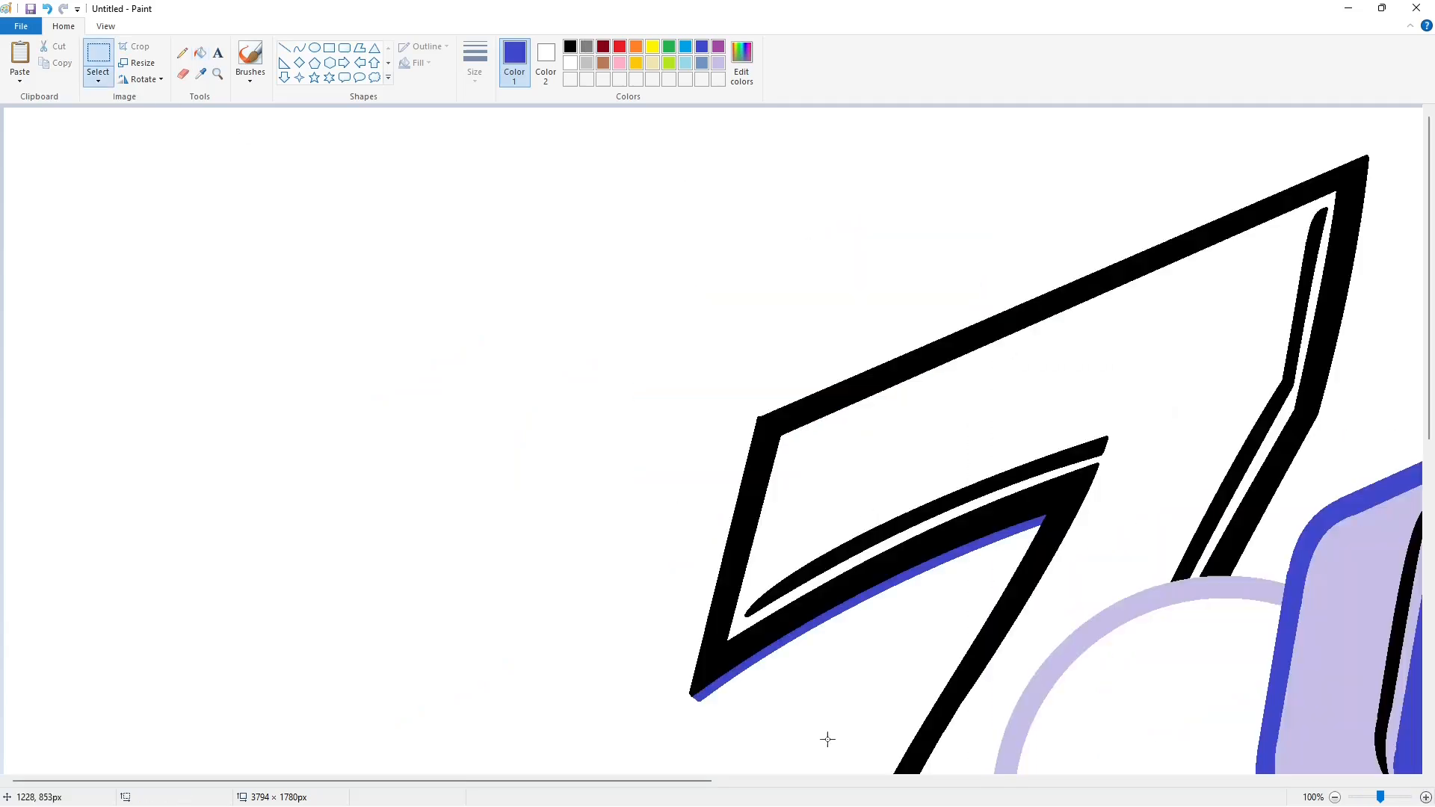
pyautogui.moveTo(620, 781); pyautogui.dragTo(1060, 781)
pyautogui.hotkey('ctrl', 'v')
pyautogui.moveTo(709, 330); pyautogui.dragTo(945, 330)
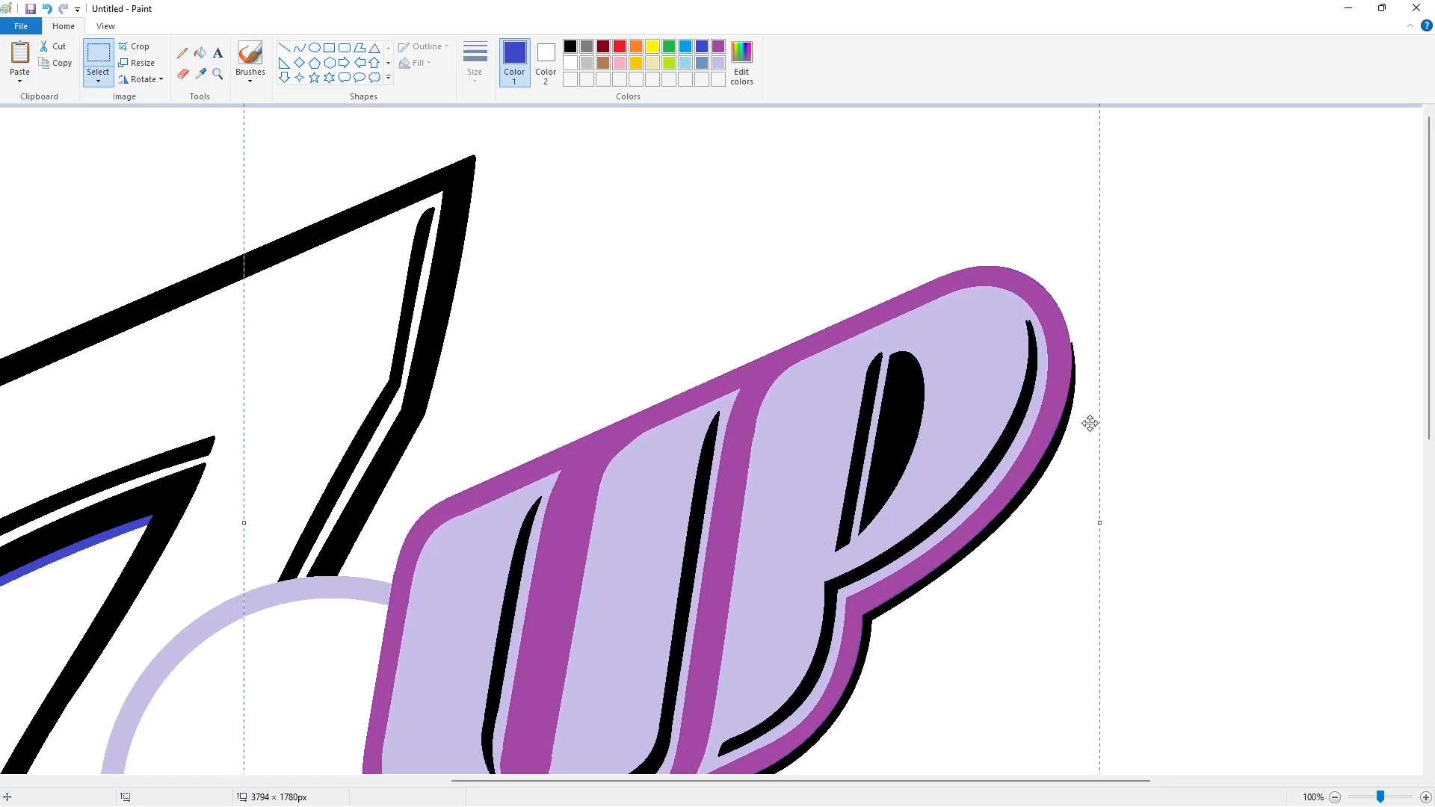
pyautogui.click(1243, 514)
# Draw short thin white lines beside the P using the thinnest line width.
pyautogui.scroll(-4, 1243, 514)
pyautogui.scroll(4, 1244, 513)
pyautogui.click(283, 47)
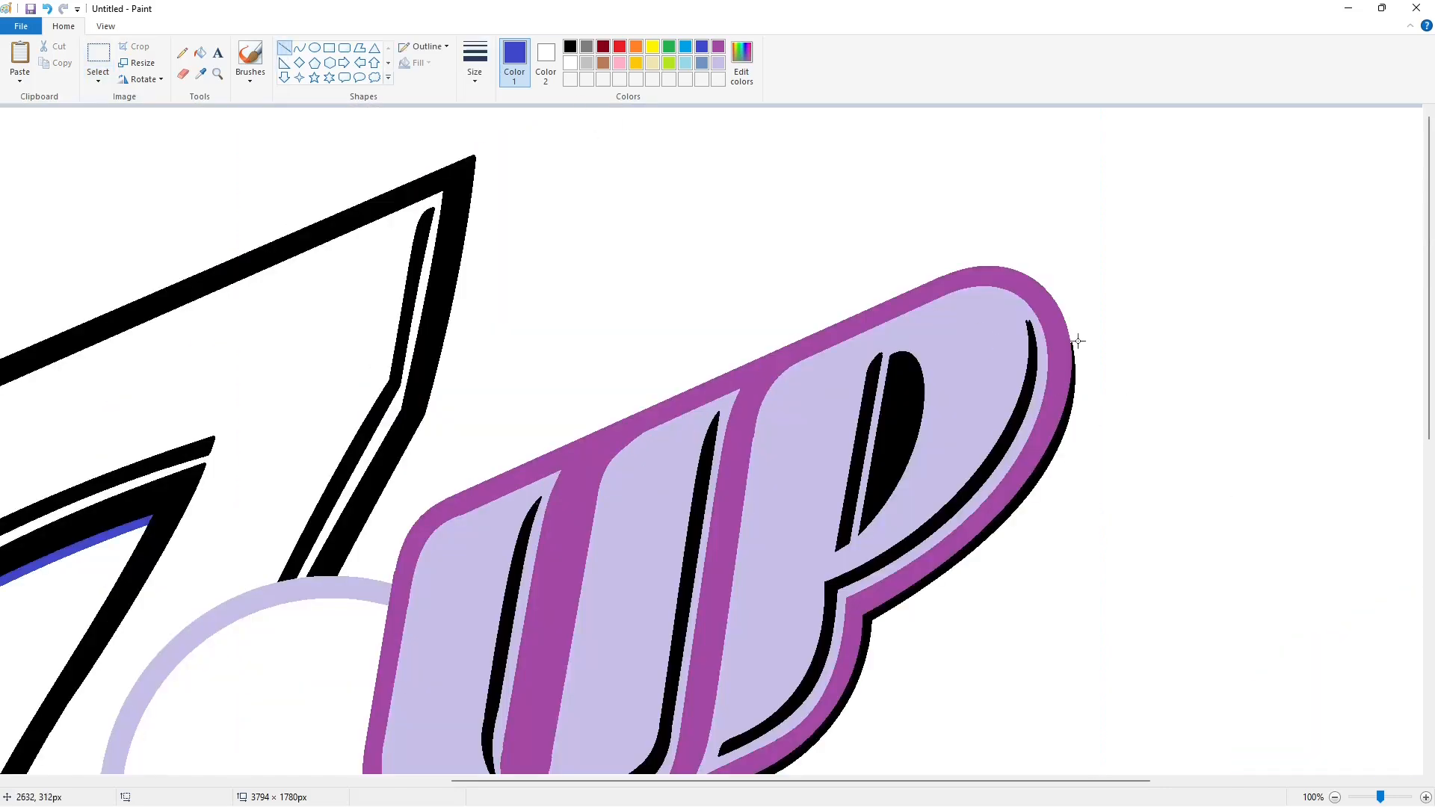
pyautogui.moveTo(1071, 329); pyautogui.dragTo(1074, 348)
pyautogui.scroll(-2, 1151, 540)
pyautogui.scroll(-1, 1263, 620)
pyautogui.scroll(1, 1141, 581)
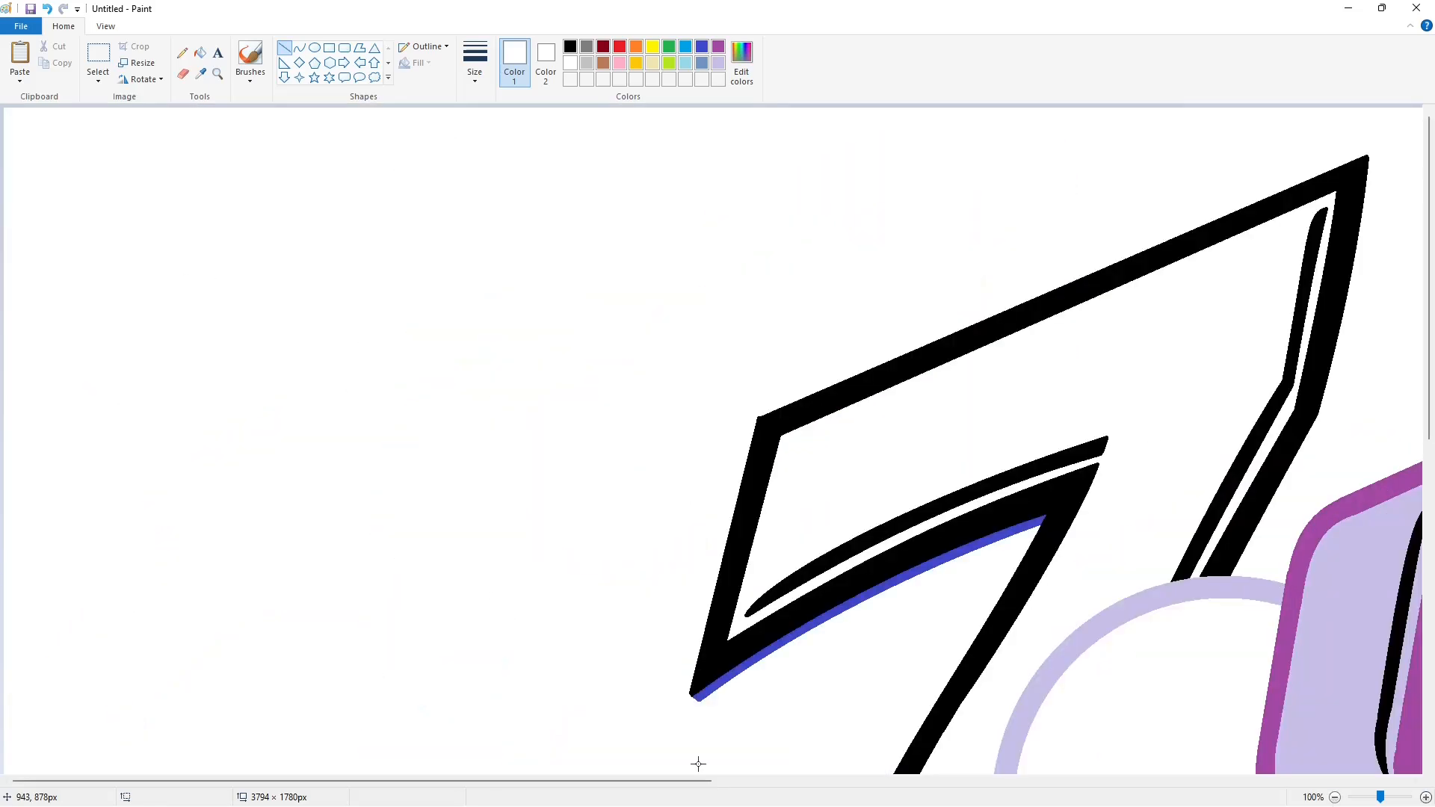
pyautogui.moveTo(696, 781); pyautogui.dragTo(1139, 781)
pyautogui.click(473, 78)
pyautogui.click(493, 196)
pyautogui.moveTo(1073, 350); pyautogui.dragTo(1073, 320)
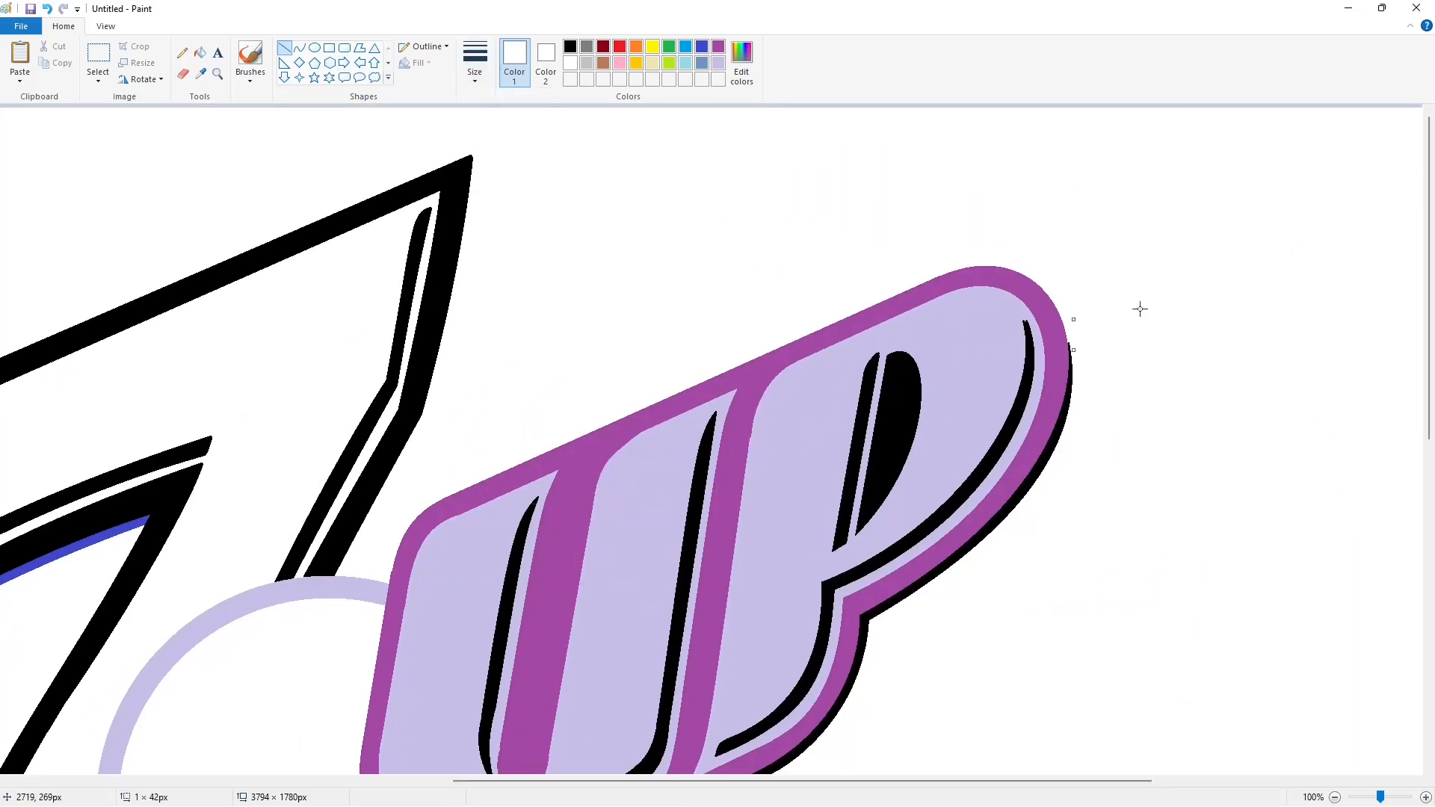
pyautogui.click(1161, 574)
# Add a longer vertical white line right of the P and a short black line beside it.
pyautogui.moveTo(1080, 329); pyautogui.dragTo(1097, 397)
pyautogui.press('Right')
pyautogui.press('Right')
pyautogui.press('Right')
pyautogui.press('Right')
pyautogui.click(1153, 406)
pyautogui.click(569, 46)
pyautogui.moveTo(1069, 328); pyautogui.dragTo(1069, 338)
# Erase the spare UP copy by flood-filling it black and then white.
pyautogui.click(1335, 798)
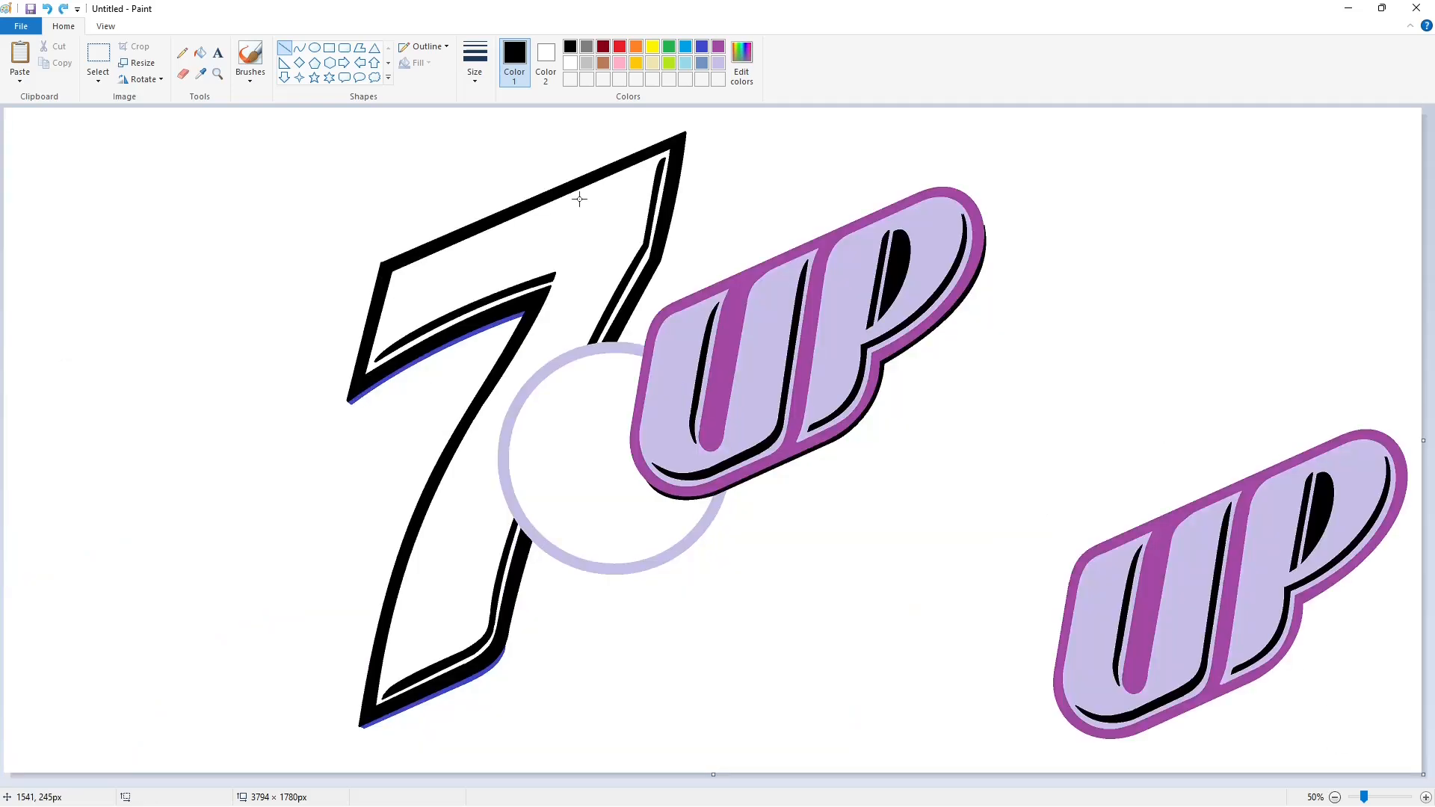
pyautogui.click(199, 52)
pyautogui.click(570, 63)
pyautogui.click(718, 46)
pyautogui.click(1106, 613)
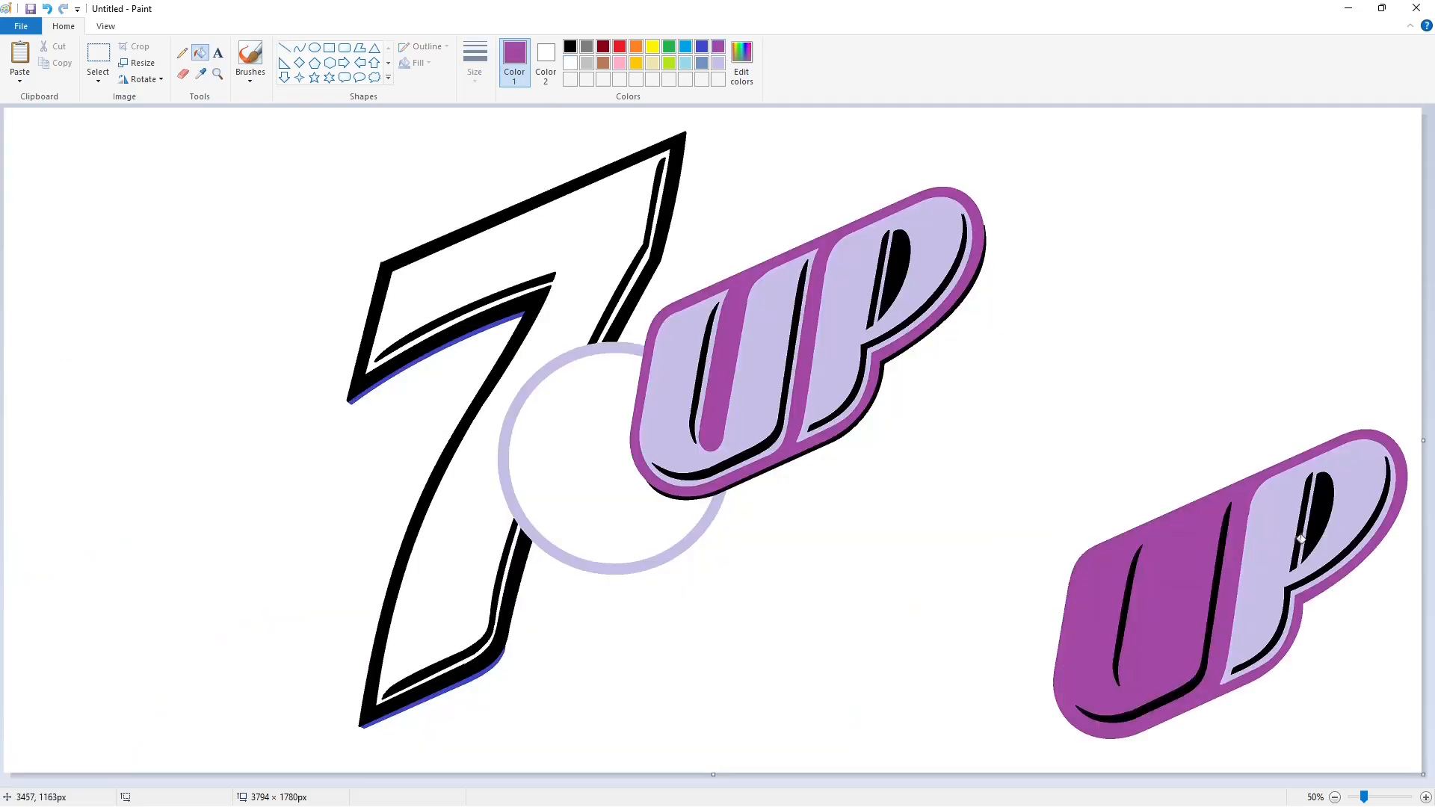
pyautogui.click(1345, 523)
pyautogui.click(569, 47)
pyautogui.click(1181, 549)
pyautogui.click(570, 63)
pyautogui.click(1128, 555)
# Draw a leaf-shaped outline inside the circle with black curves and fill it solid black.
pyautogui.click(299, 47)
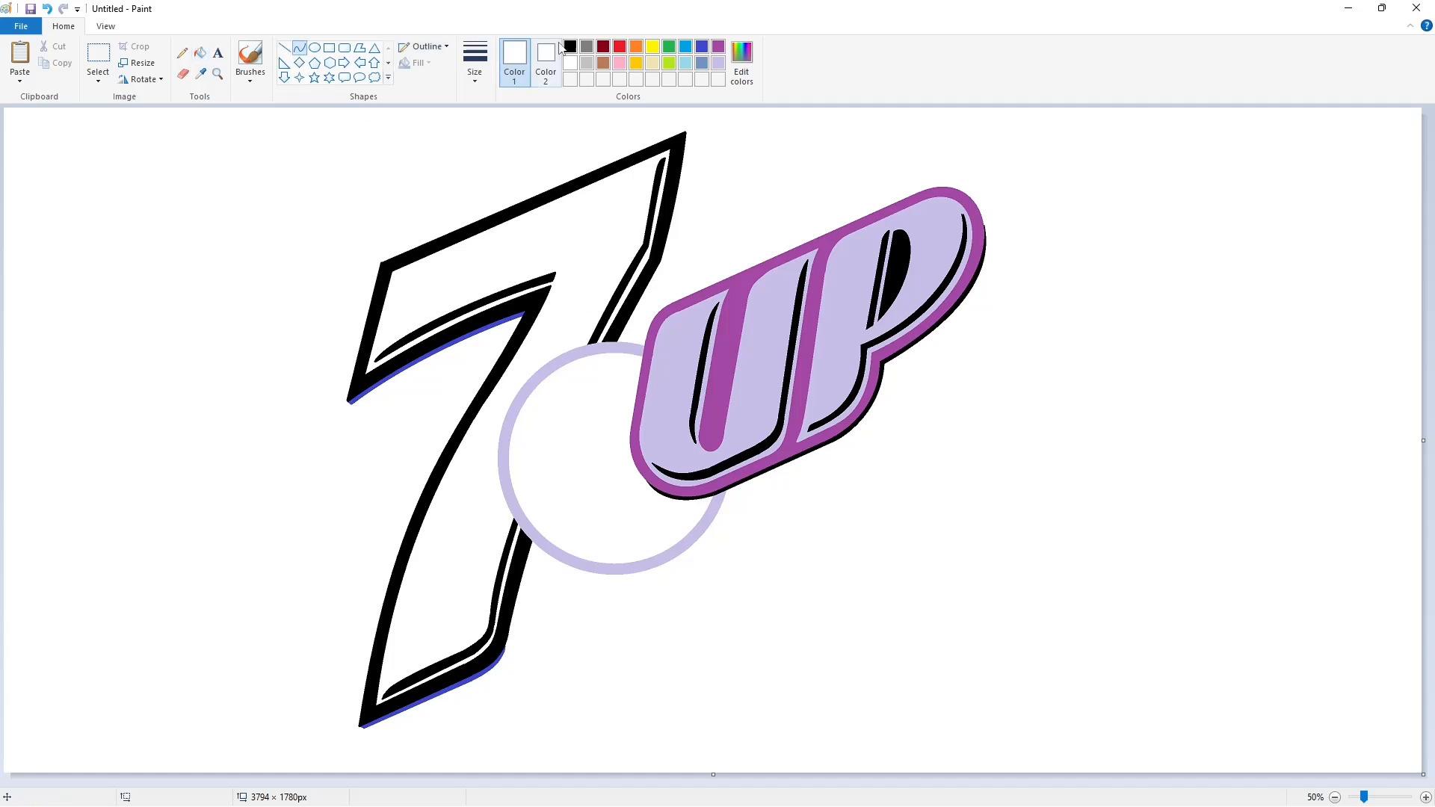
pyautogui.click(570, 47)
pyautogui.click(475, 63)
pyautogui.click(503, 138)
pyautogui.moveTo(532, 459); pyautogui.dragTo(614, 365)
pyautogui.moveTo(567, 416)
pyautogui.mouseDown()
pyautogui.moveTo(512, 406)
pyautogui.moveTo(558, 349)
pyautogui.moveTo(532, 459)
pyautogui.mouseUp()
pyautogui.moveTo(590, 393); pyautogui.dragTo(630, 403)
pyautogui.moveTo(599, 418); pyautogui.dragTo(598, 462)
pyautogui.click(200, 53)
pyautogui.click(572, 403)
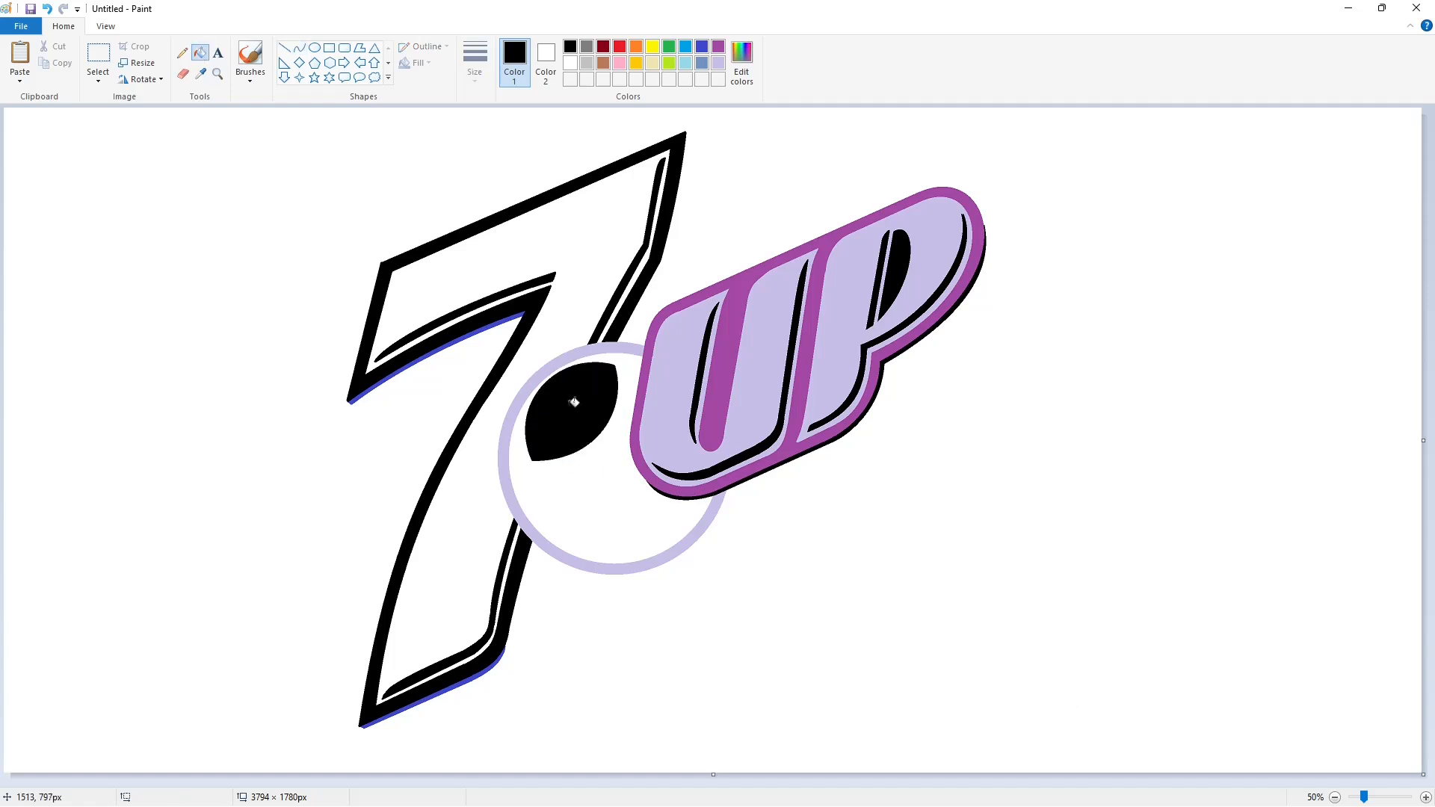
pyautogui.click(669, 46)
# Fill the 7's upper and lower shadow stripes and the UP's lower-right shadow green.
pyautogui.click(741, 66)
pyautogui.click(580, 507)
pyautogui.click(516, 315)
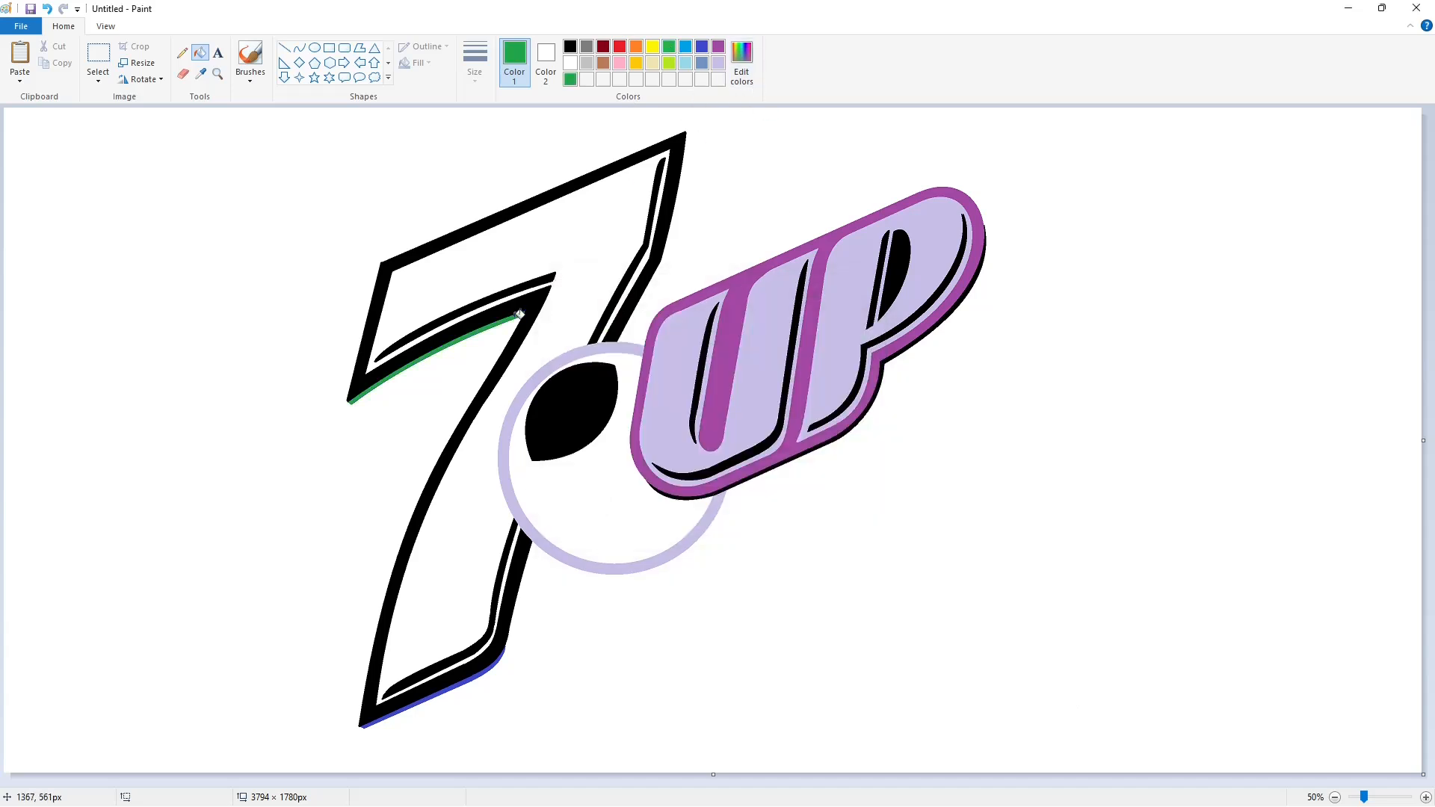
pyautogui.click(489, 669)
pyautogui.click(837, 440)
# Darken the green in Edit colors and fill the 7's and UP's outlines dark green.
pyautogui.click(741, 66)
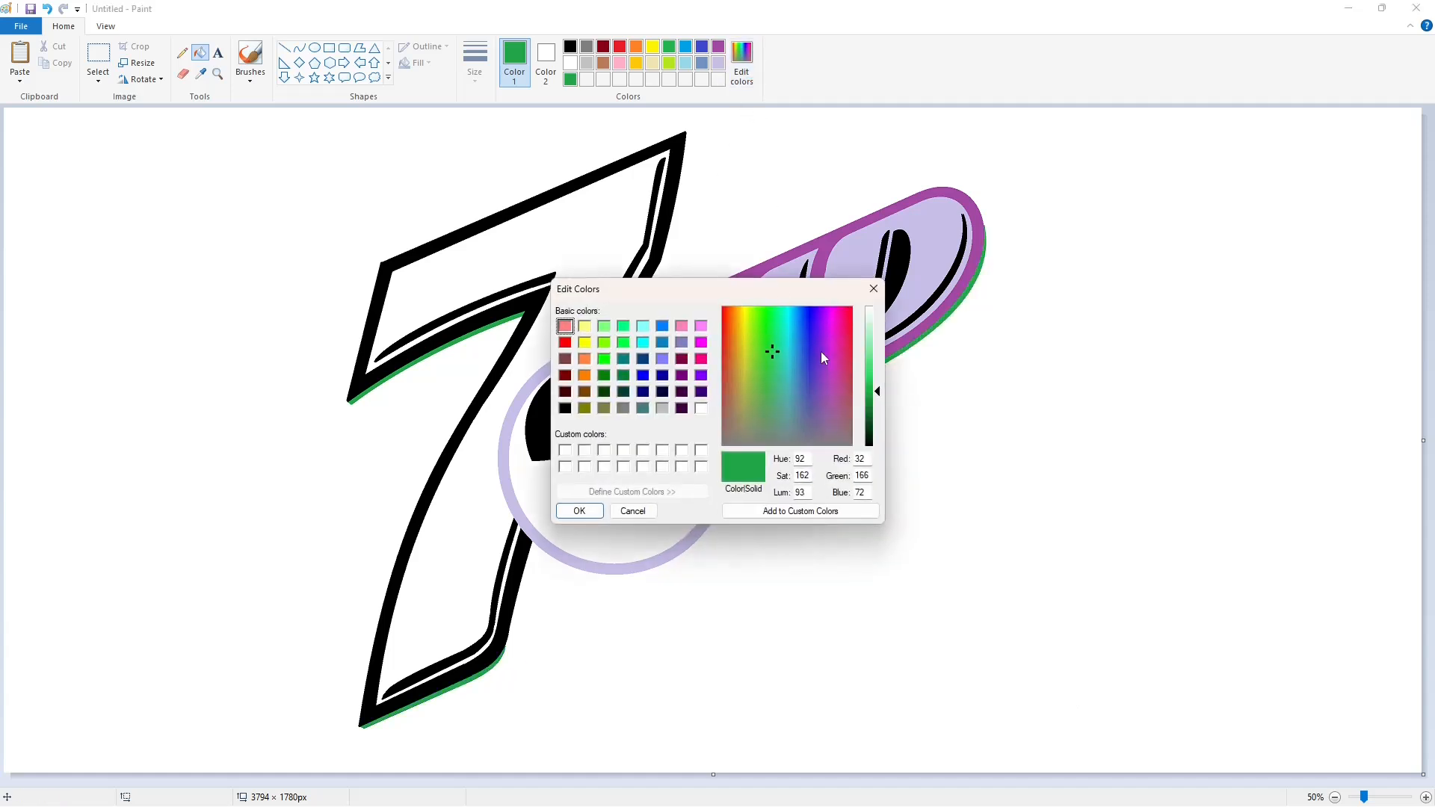
pyautogui.click(877, 409)
pyautogui.click(579, 510)
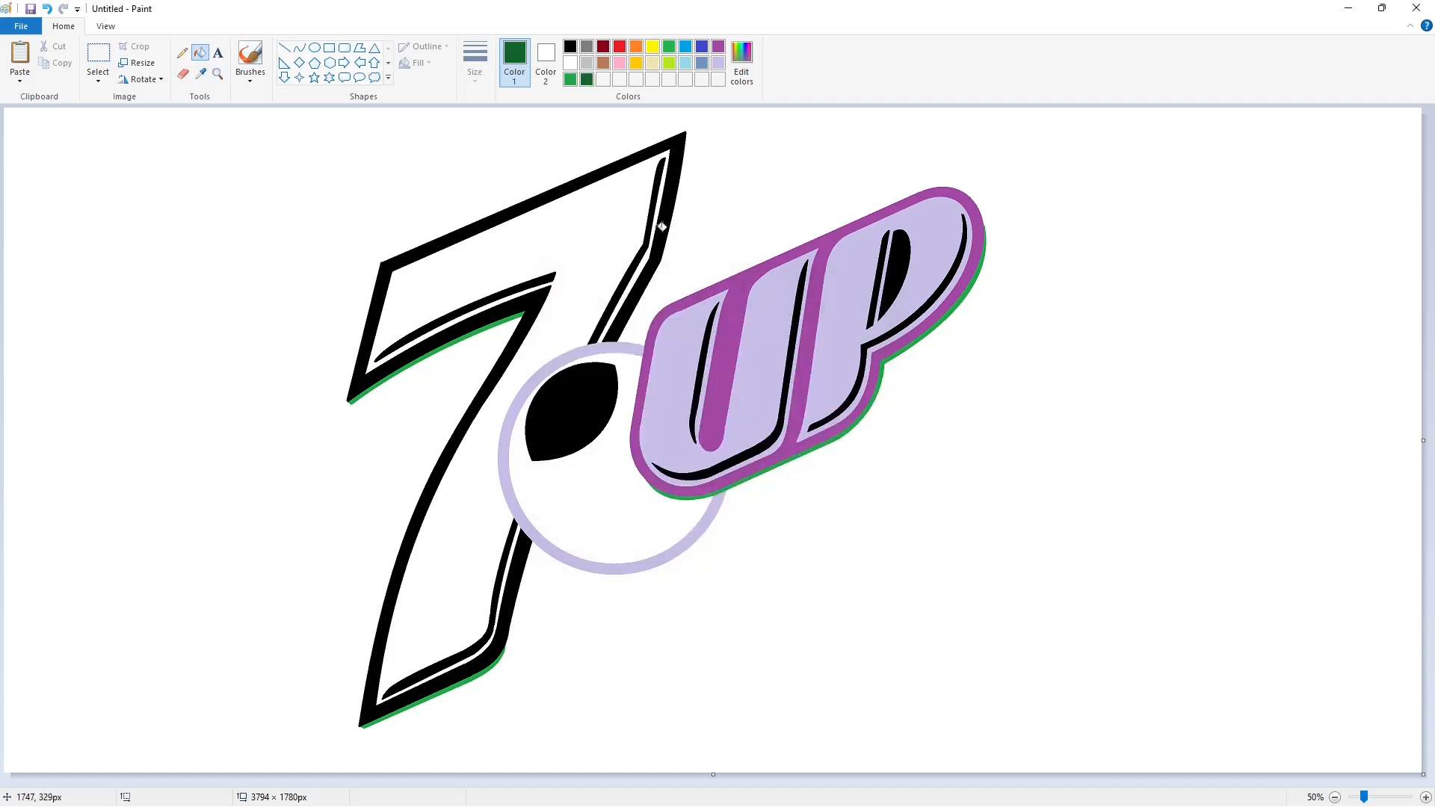
pyautogui.click(664, 224)
pyautogui.click(740, 66)
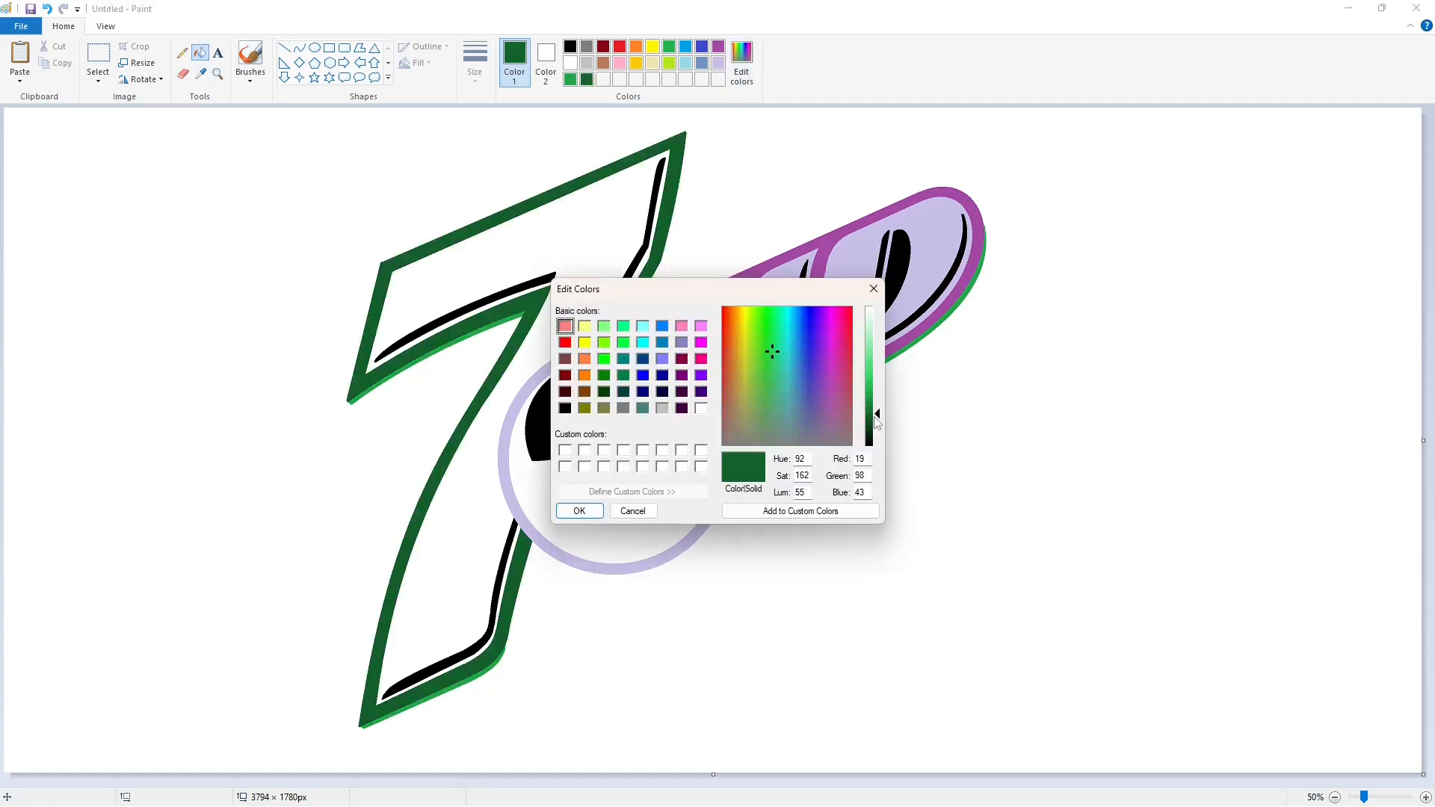
pyautogui.click(579, 510)
pyautogui.click(643, 291)
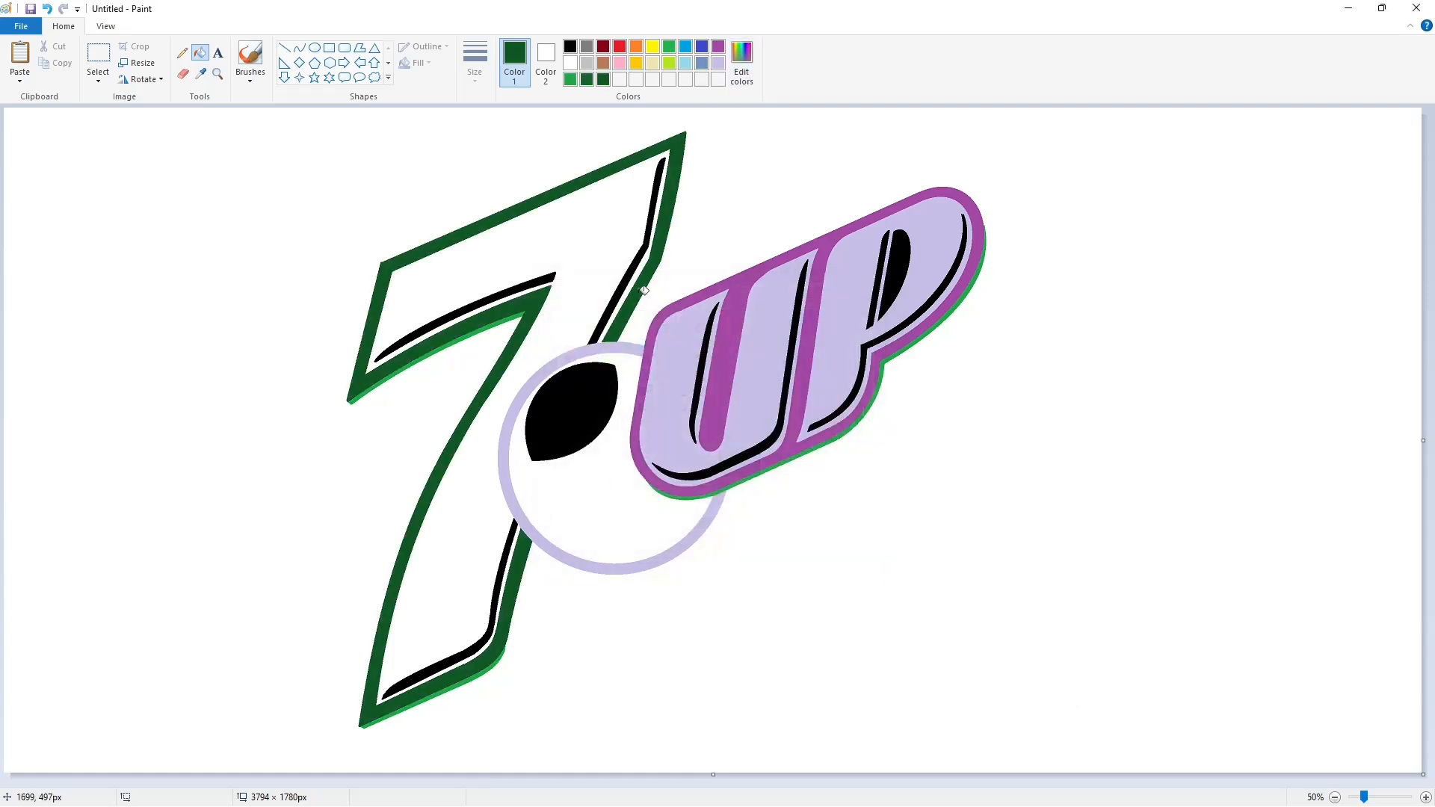
pyautogui.click(646, 394)
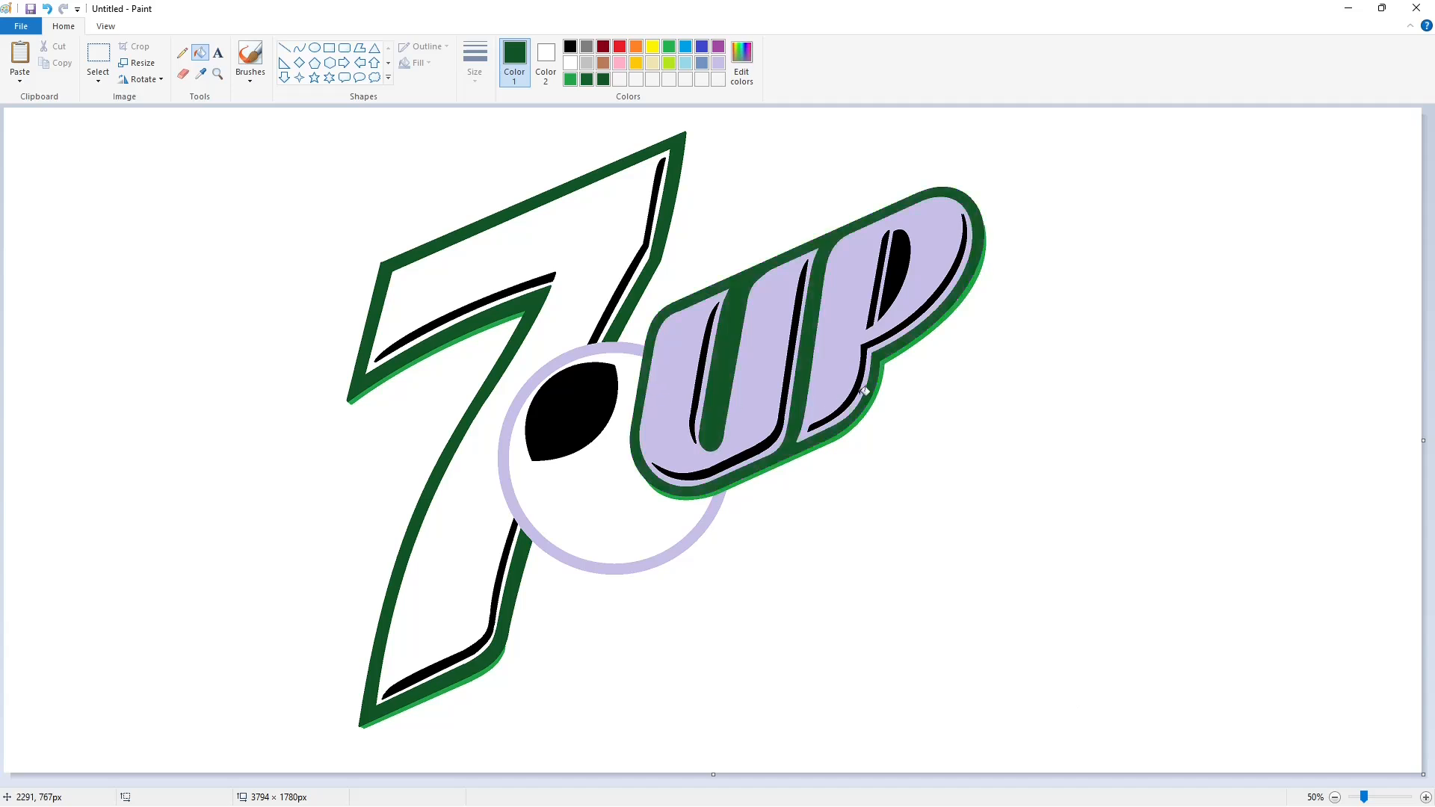
# Fill the U and P interiors white and the P's inner counter dark green.
pyautogui.click(570, 63)
pyautogui.click(682, 330)
pyautogui.click(837, 351)
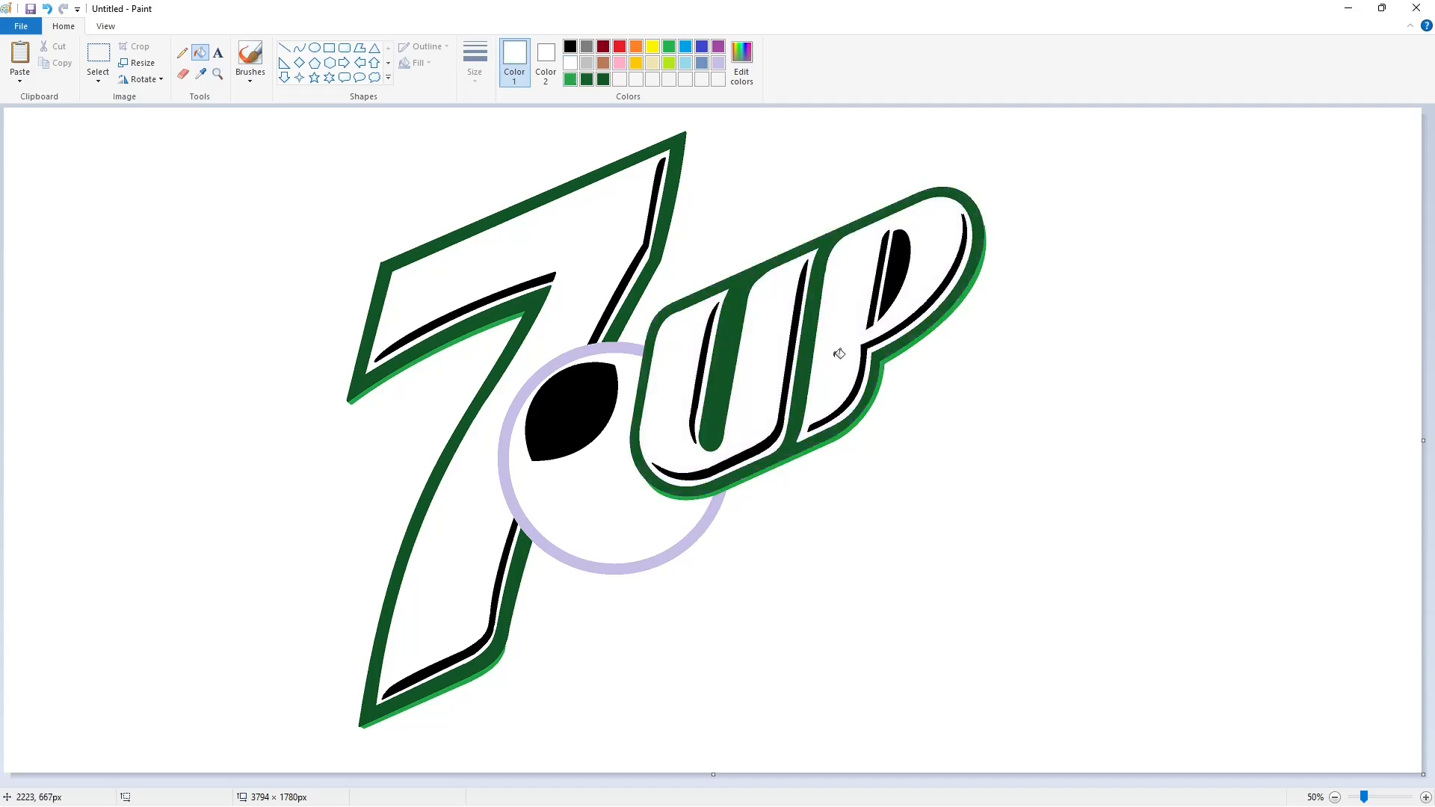
pyautogui.click(603, 79)
pyautogui.click(899, 264)
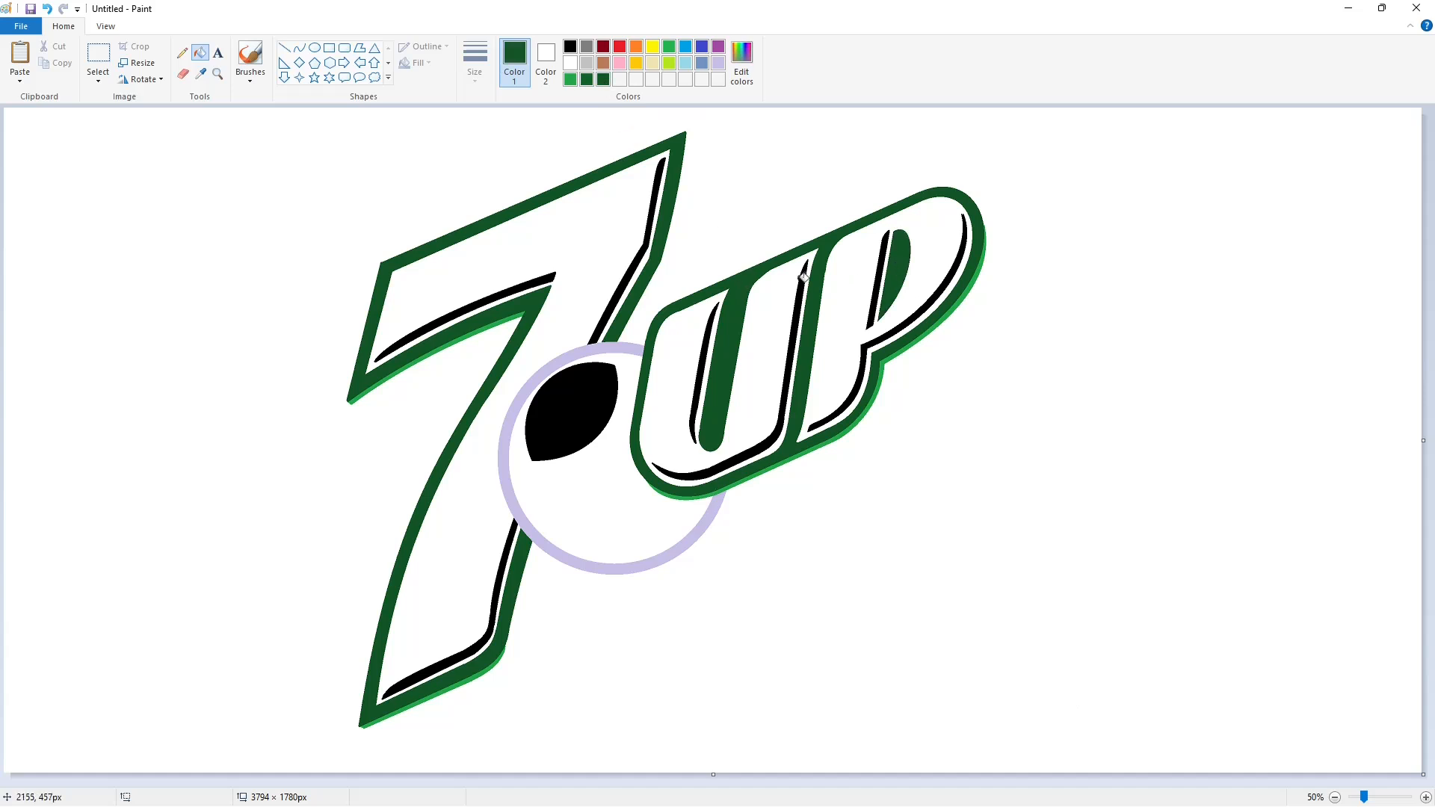
# Fill the black stripes in the 7, U and P light grey.
pyautogui.click(587, 63)
pyautogui.click(660, 179)
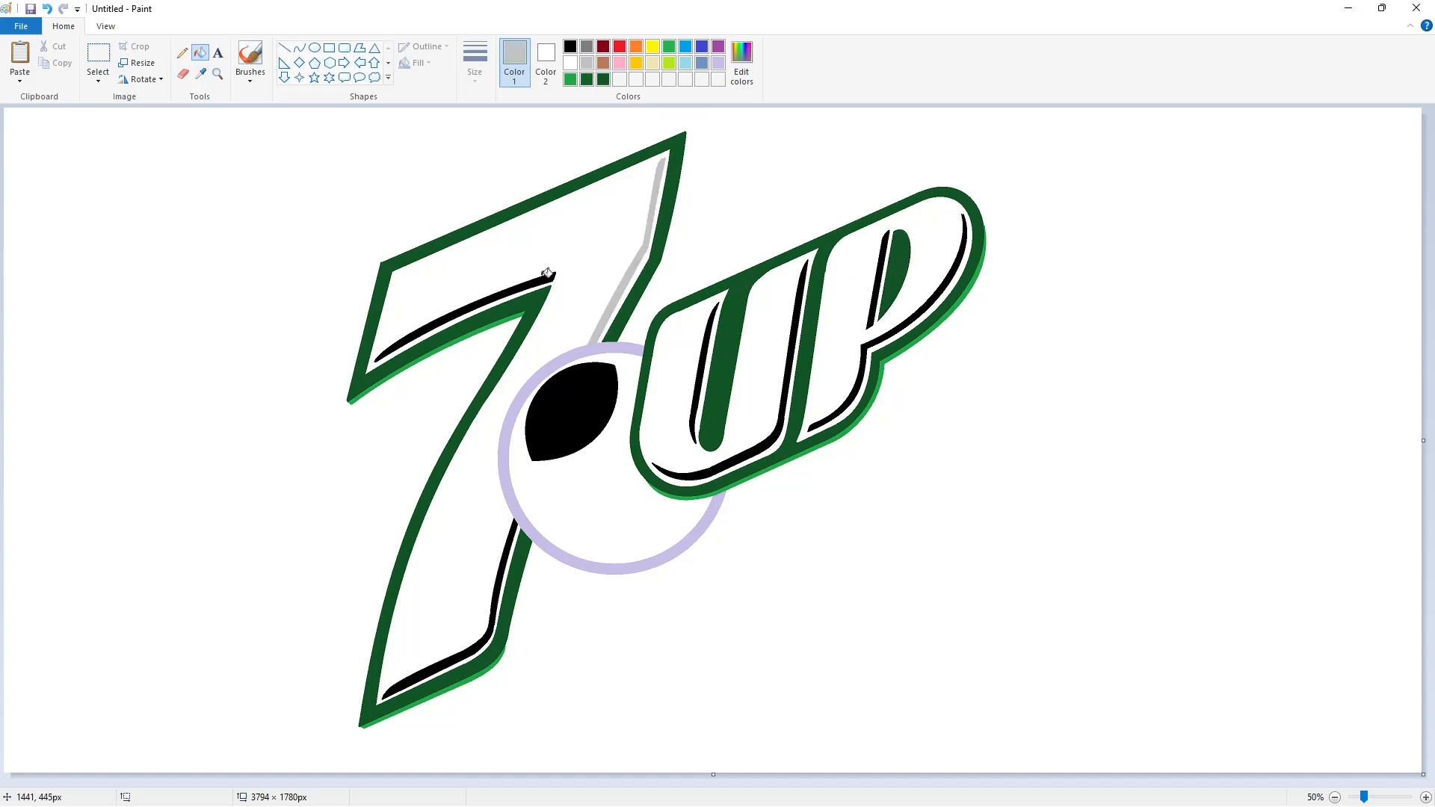
pyautogui.click(547, 274)
pyautogui.click(512, 533)
pyautogui.click(706, 364)
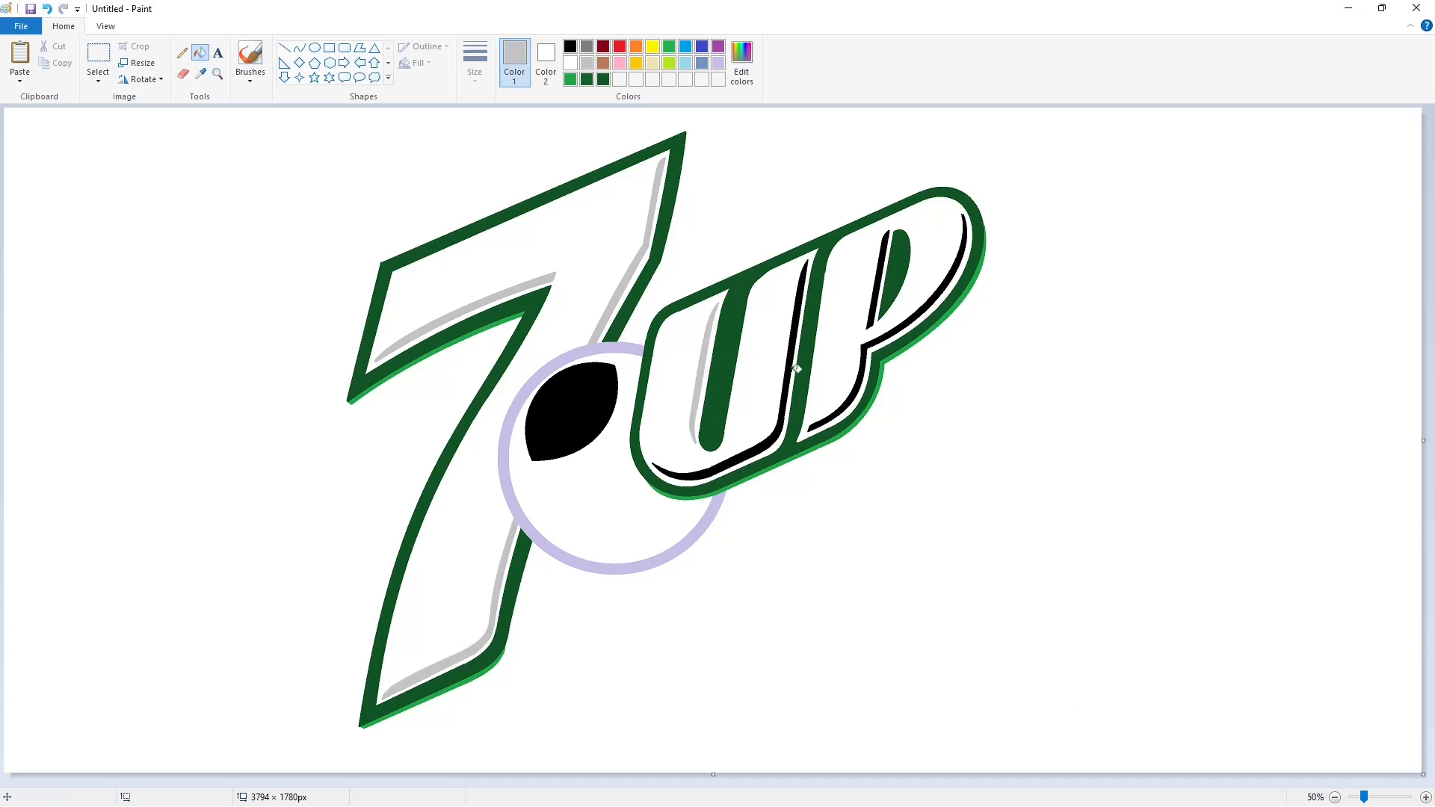
pyautogui.click(790, 370)
pyautogui.click(876, 307)
pyautogui.click(875, 339)
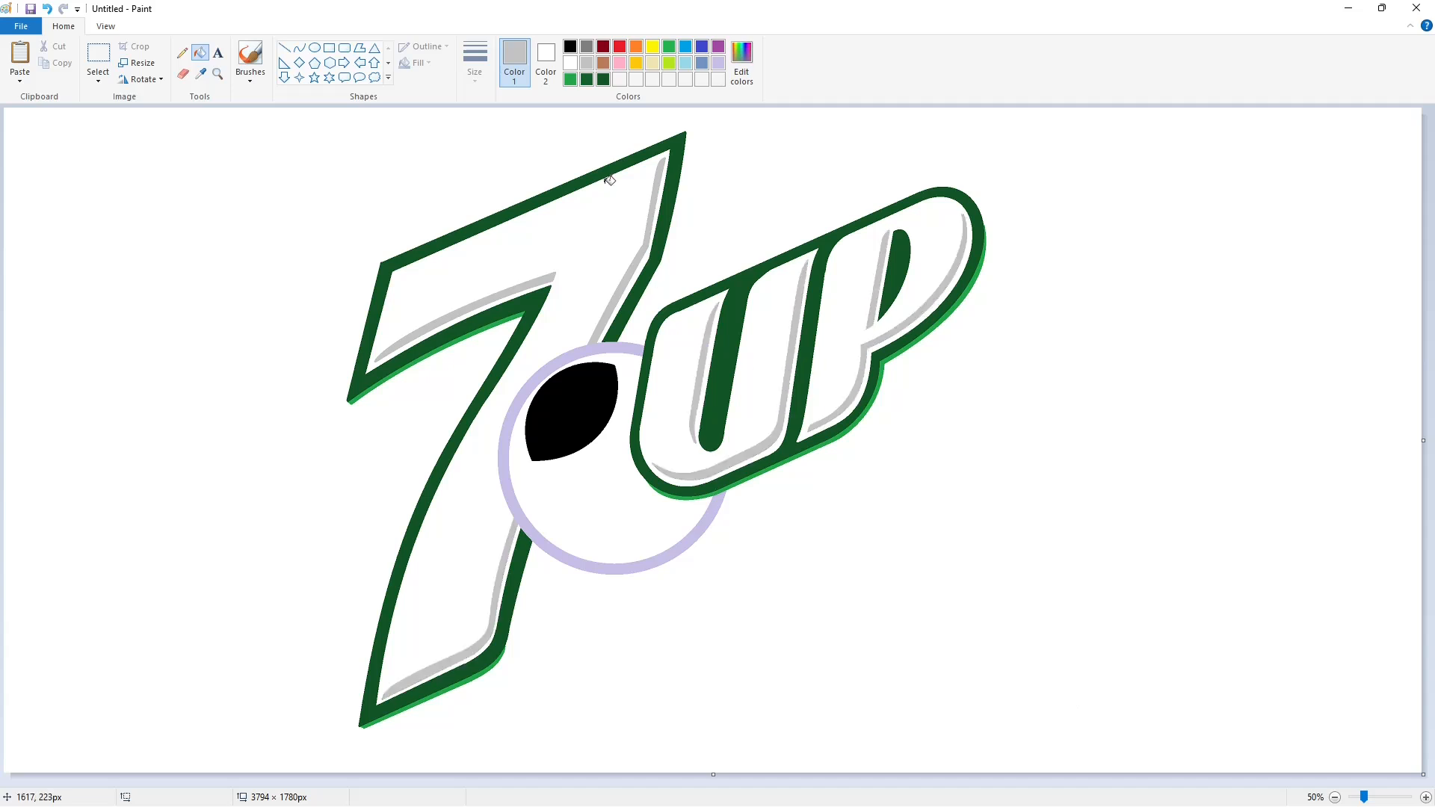
# Fill the circle's interior red and adjust the red shade in Edit colors.
pyautogui.click(620, 46)
pyautogui.click(607, 469)
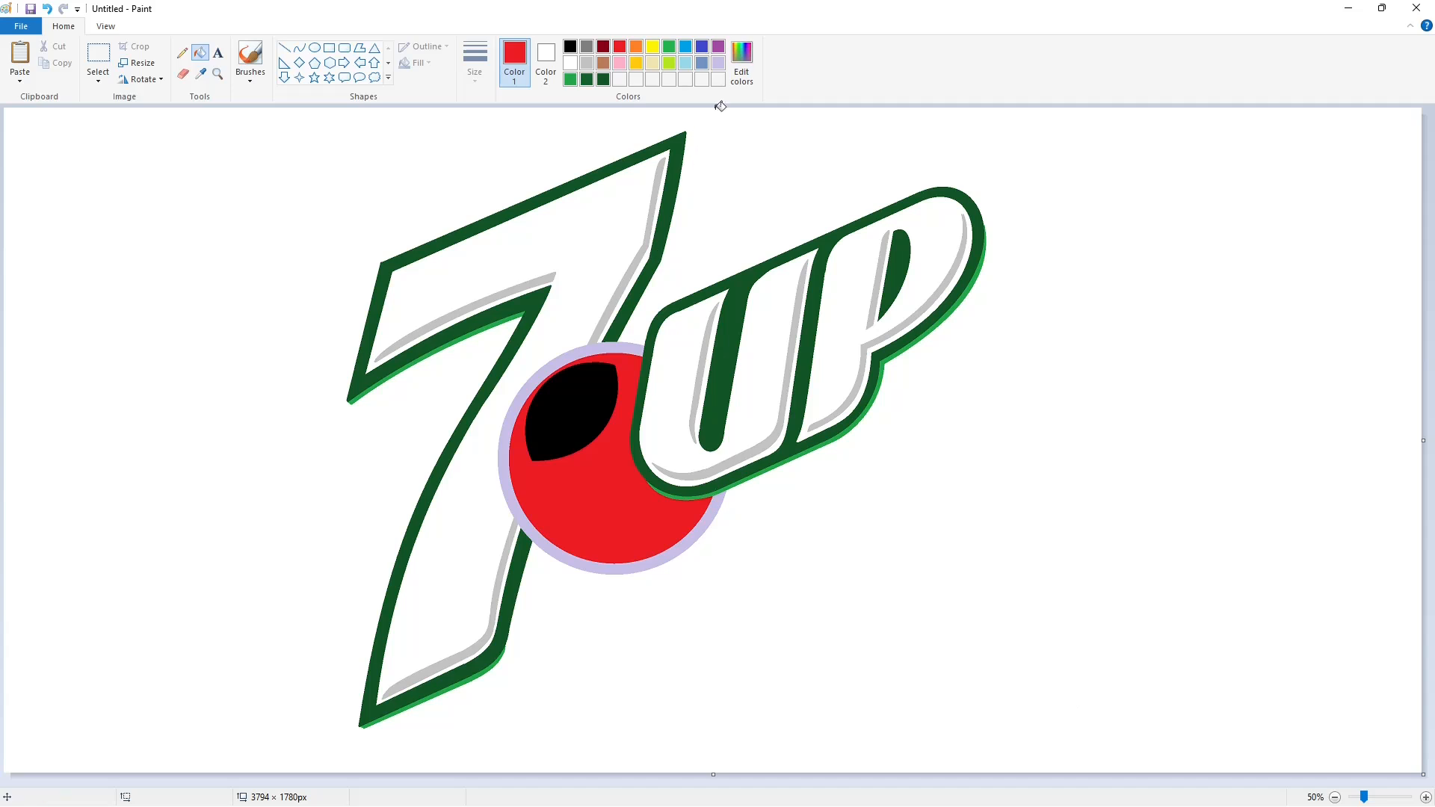
pyautogui.click(741, 60)
pyautogui.click(874, 389)
pyautogui.click(579, 511)
# Fill the black highlight with a lighter, higher-luminance red.
pyautogui.click(741, 60)
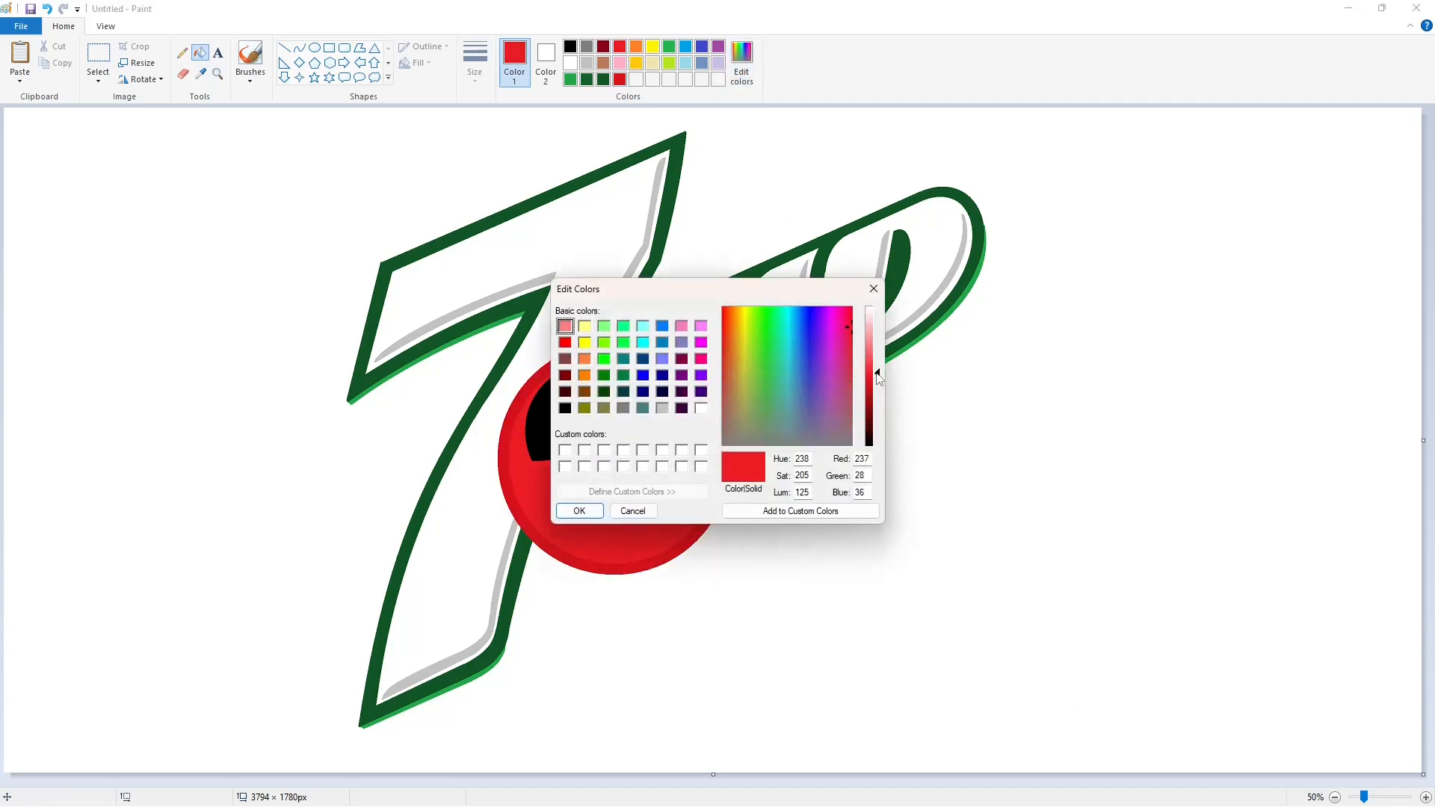
pyautogui.click(875, 365)
pyautogui.click(874, 357)
pyautogui.click(580, 510)
pyautogui.click(576, 428)
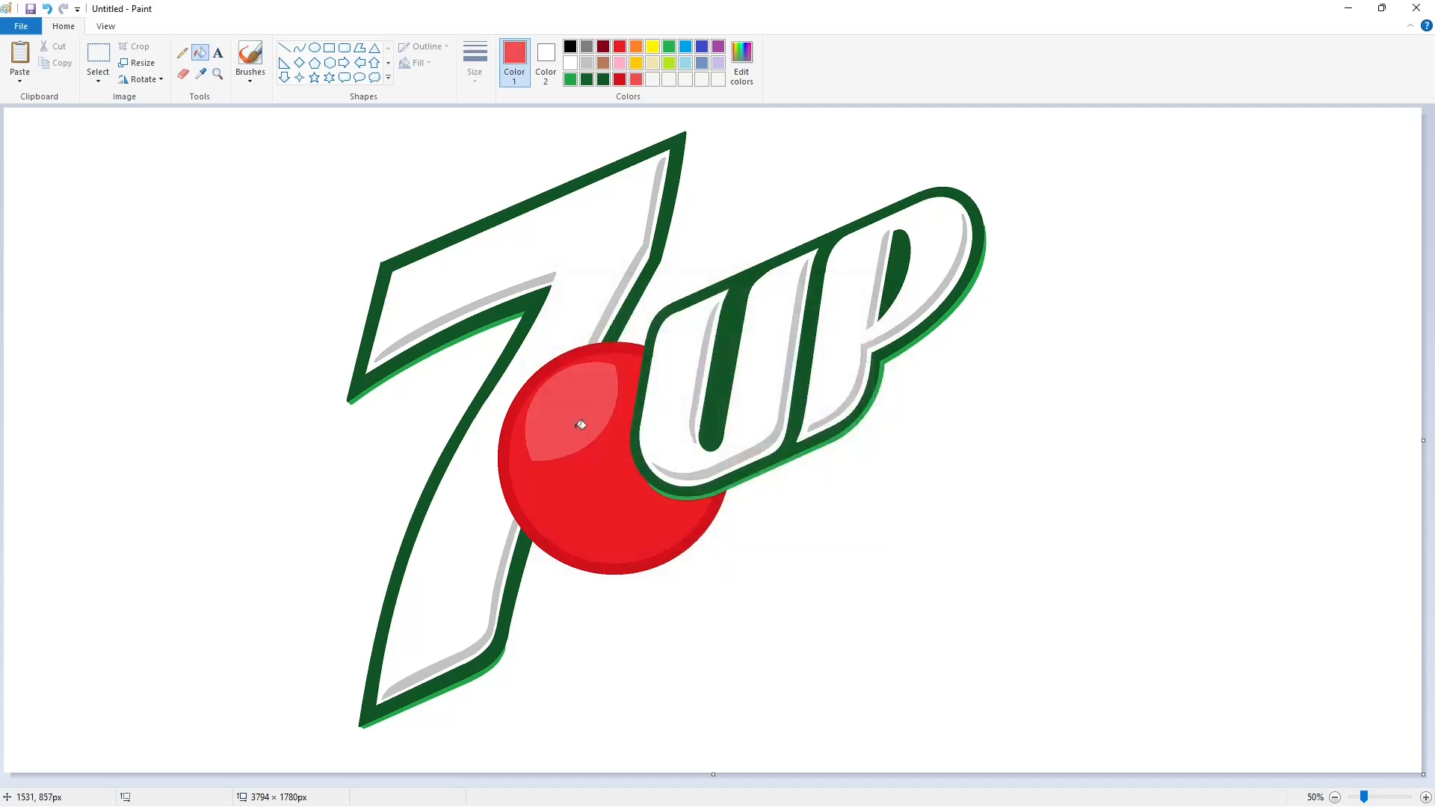